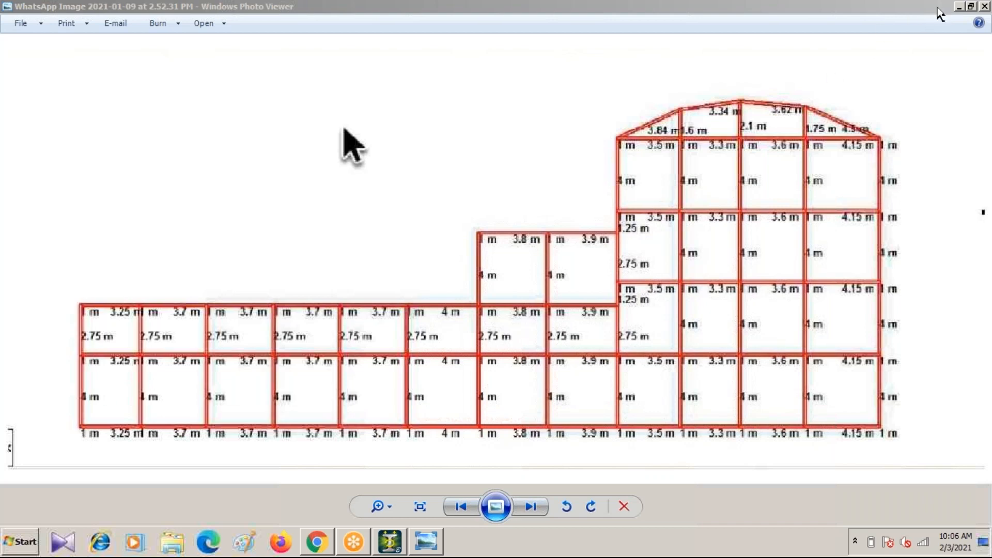
# Switch to STAAD.Pro and create the first node at the origin, with X, Y and Z coordinates of 0 m
pyautogui.click(960, 7)
pyautogui.click(960, 9)
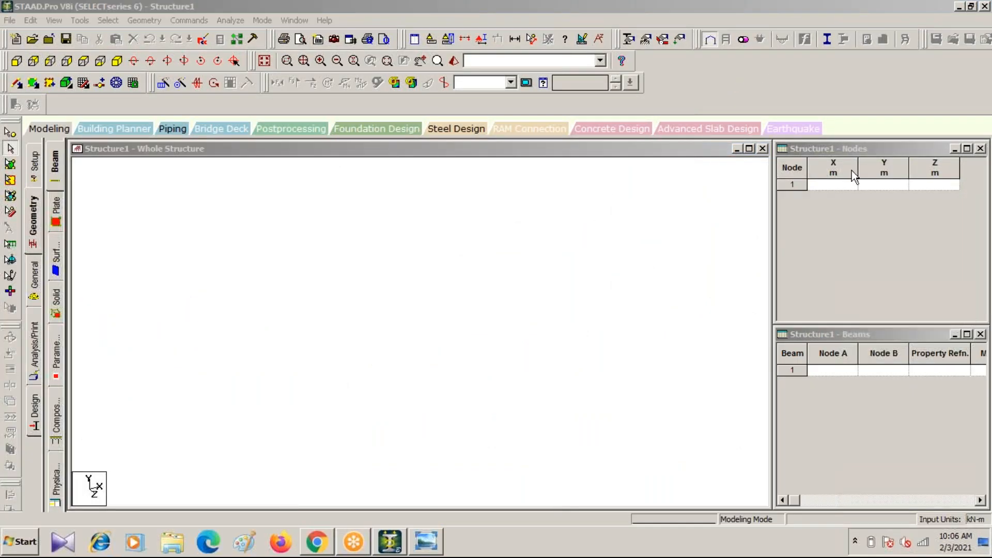
pyautogui.click(837, 185)
pyautogui.write('0')
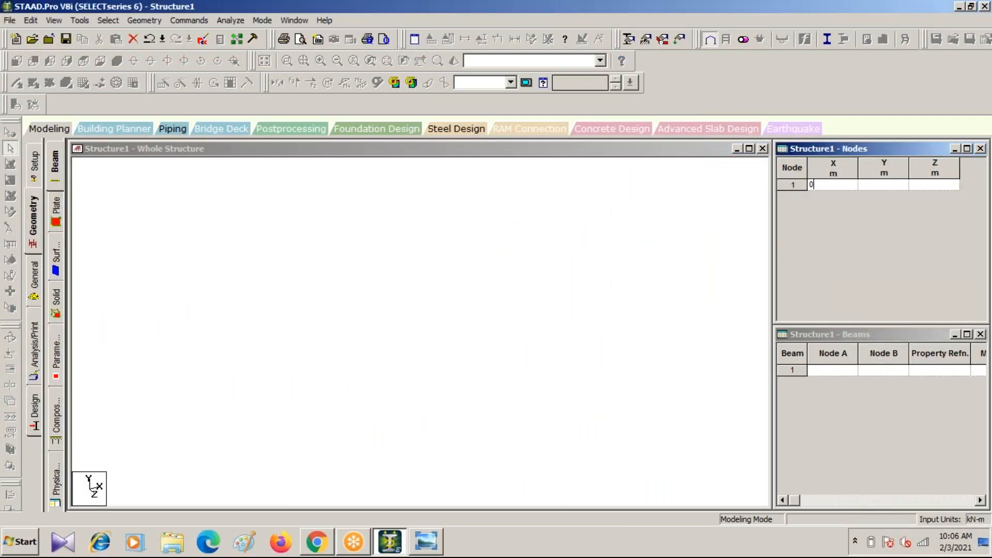
pyautogui.press('Tab')
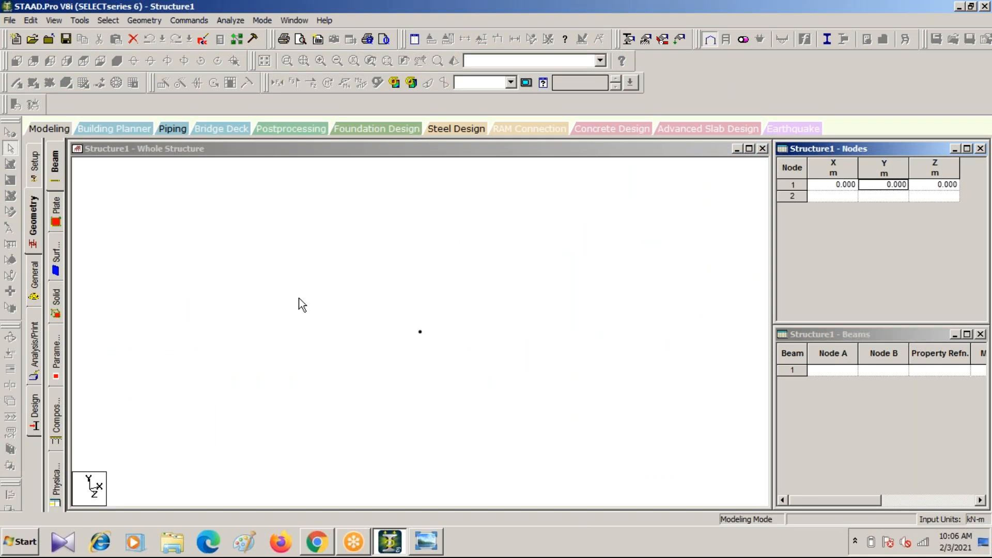
pyautogui.click(305, 271)
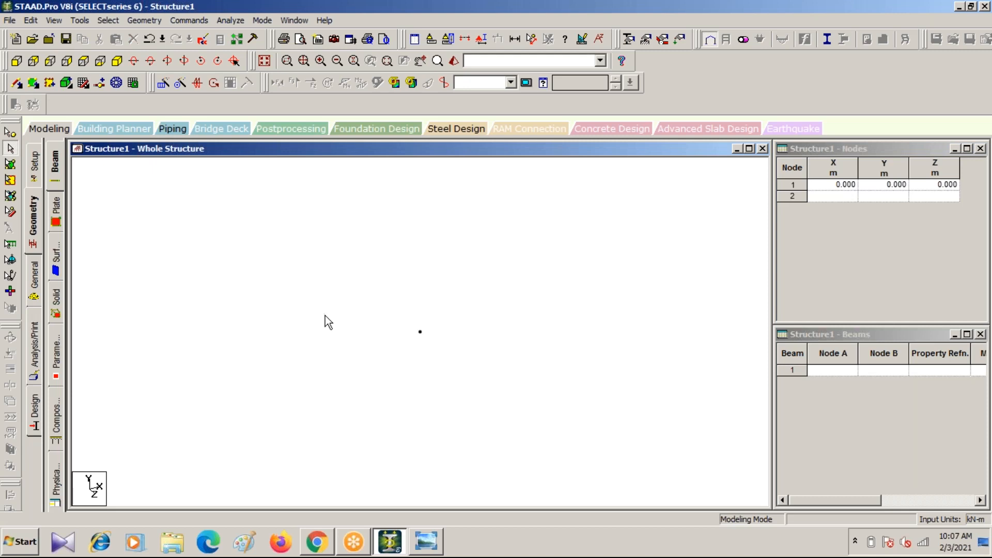
# Switch to the reference frame image and examine the dimensions of its lower bays
pyautogui.click(427, 549)
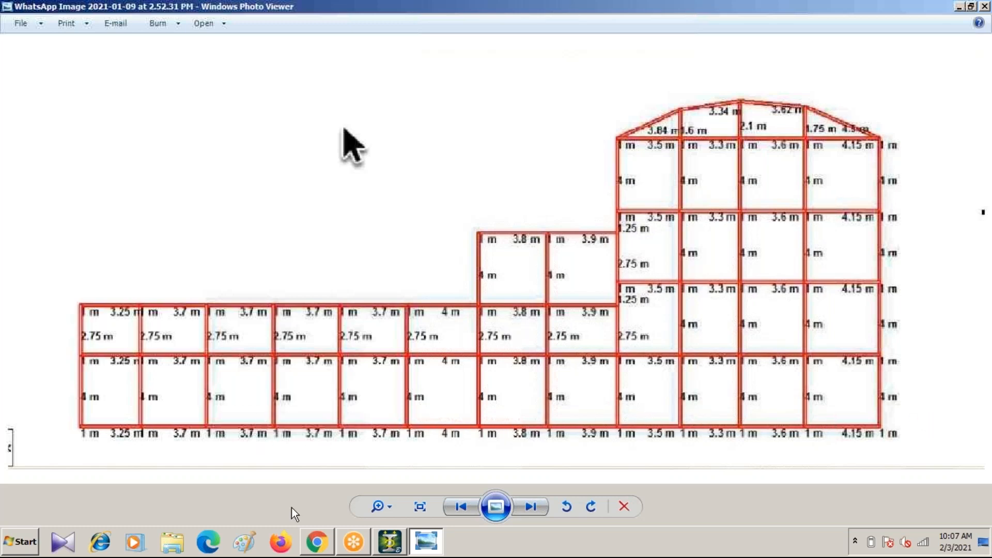
pyautogui.click(390, 544)
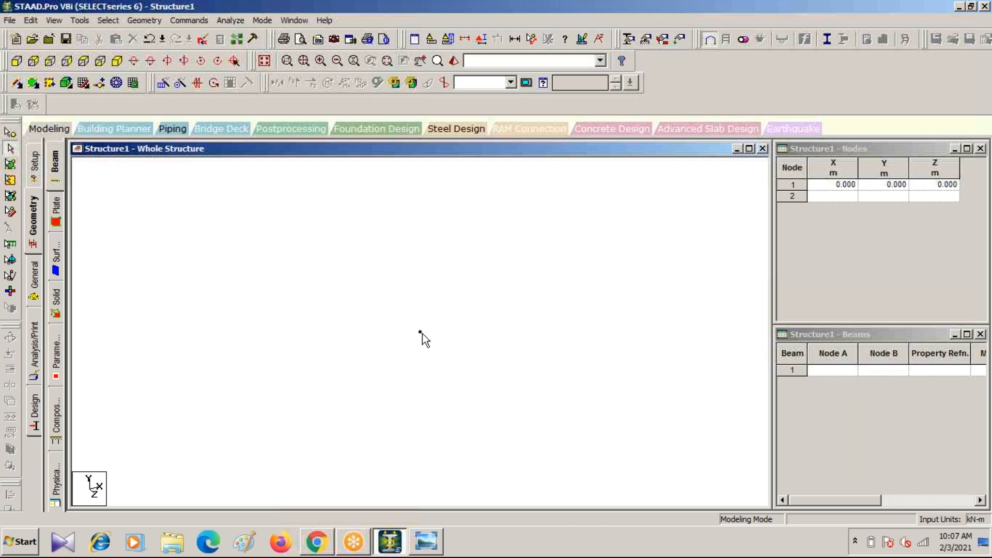
pyautogui.click(427, 543)
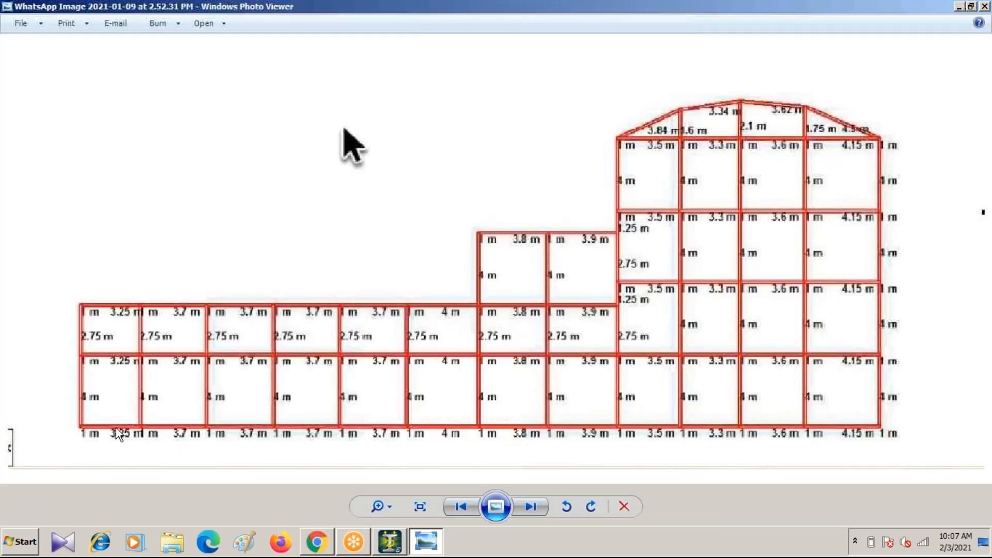
pyautogui.scroll(2, 166, 410)
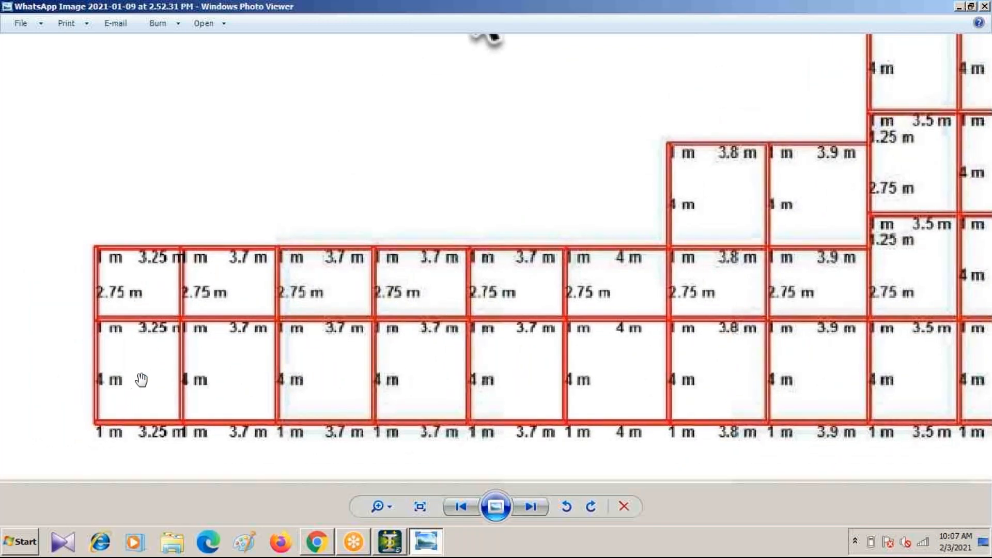
pyautogui.scroll(-3, 94, 413)
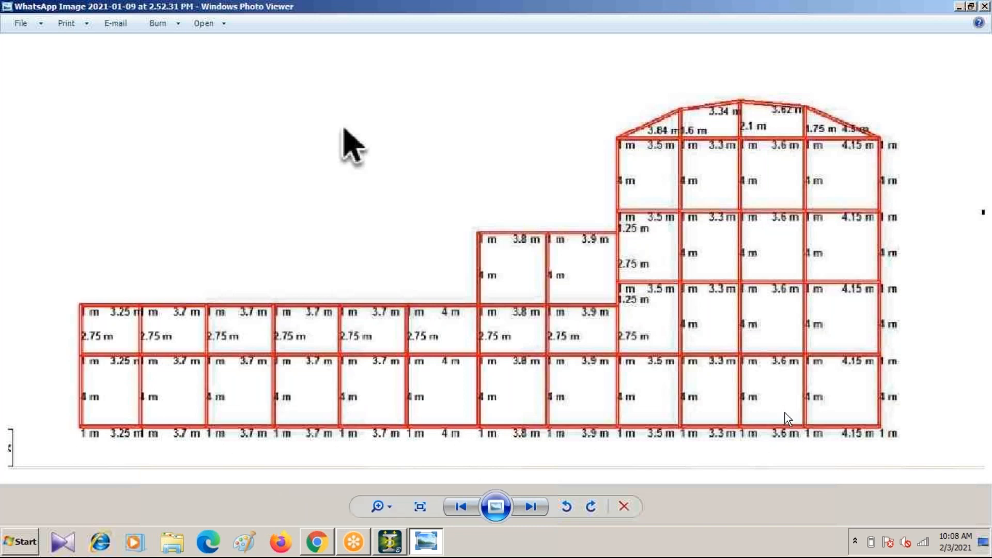
# Return to STAAD.Pro and save the modified structure
pyautogui.click(390, 543)
pyautogui.click(488, 299)
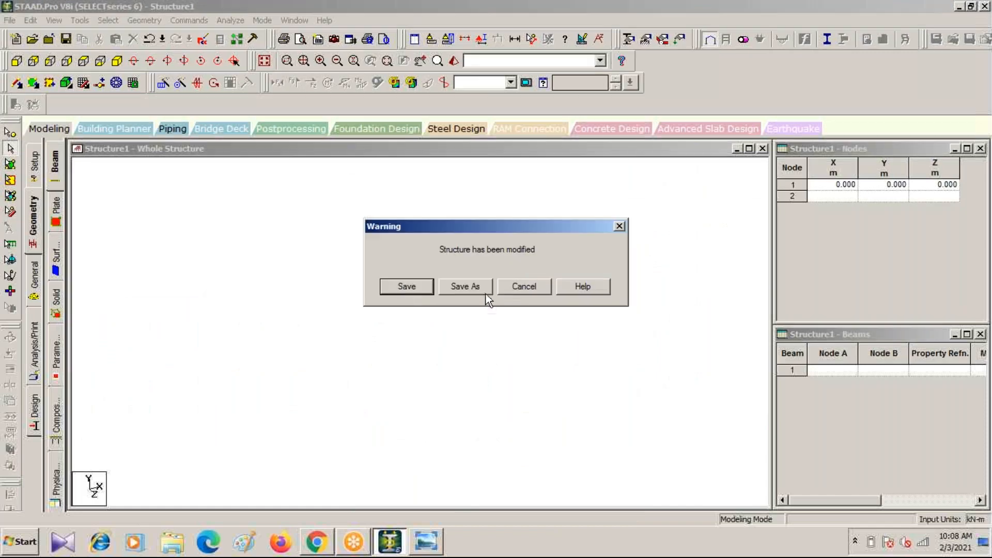
pyautogui.click(402, 285)
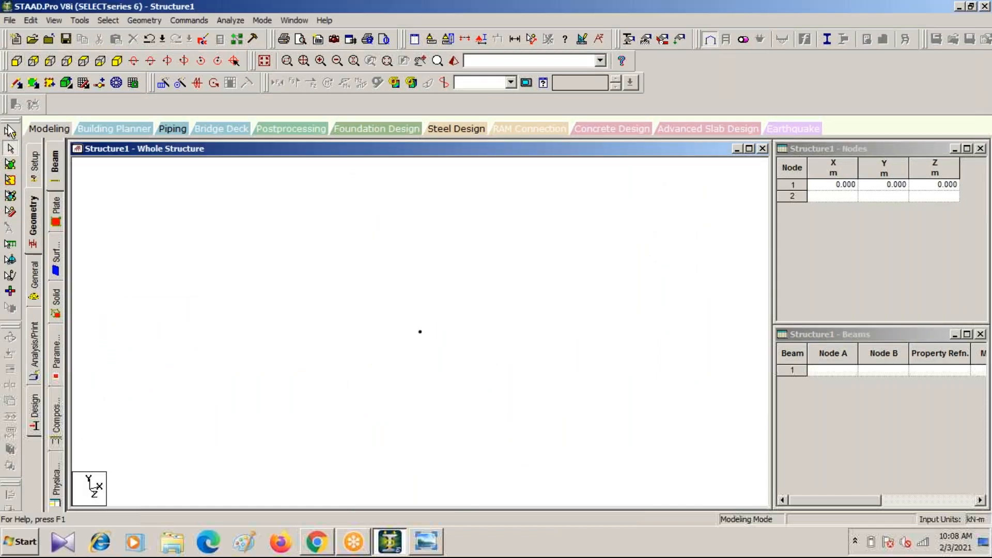
# Set up a Translational Repeat of the origin node in the global X direction with 12 steps
pyautogui.click(10, 132)
pyautogui.moveTo(381, 305); pyautogui.dragTo(491, 366)
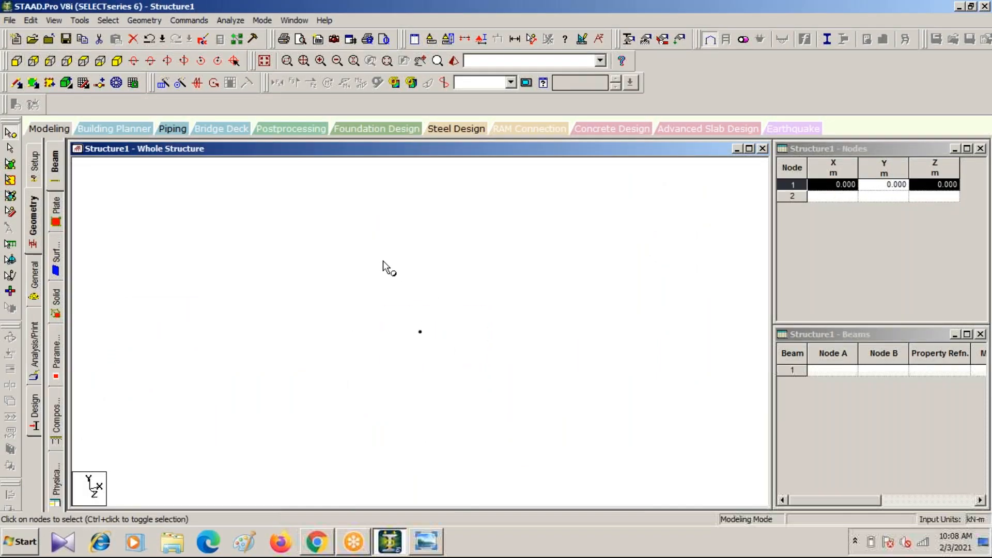
pyautogui.click(164, 83)
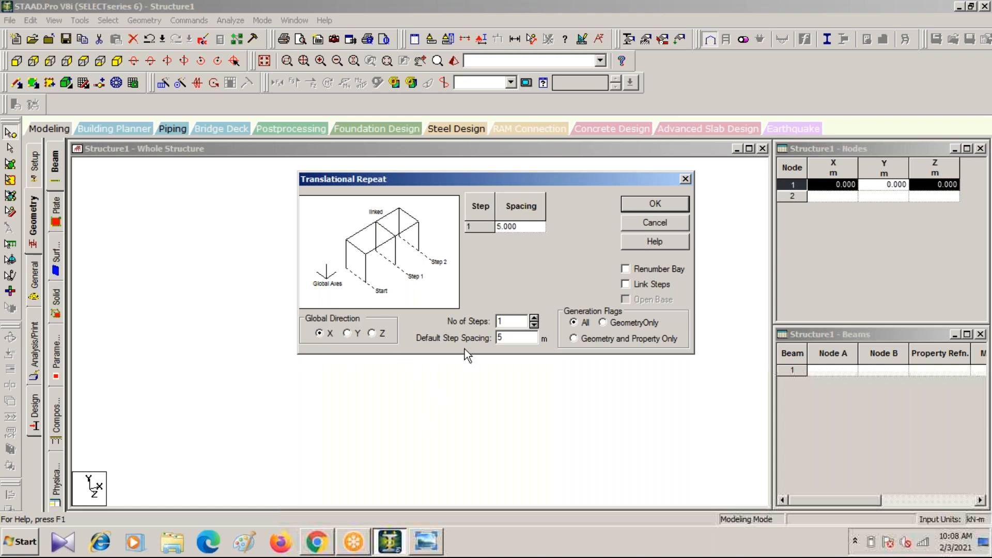
pyautogui.moveTo(510, 322); pyautogui.dragTo(494, 320)
pyautogui.write('12')
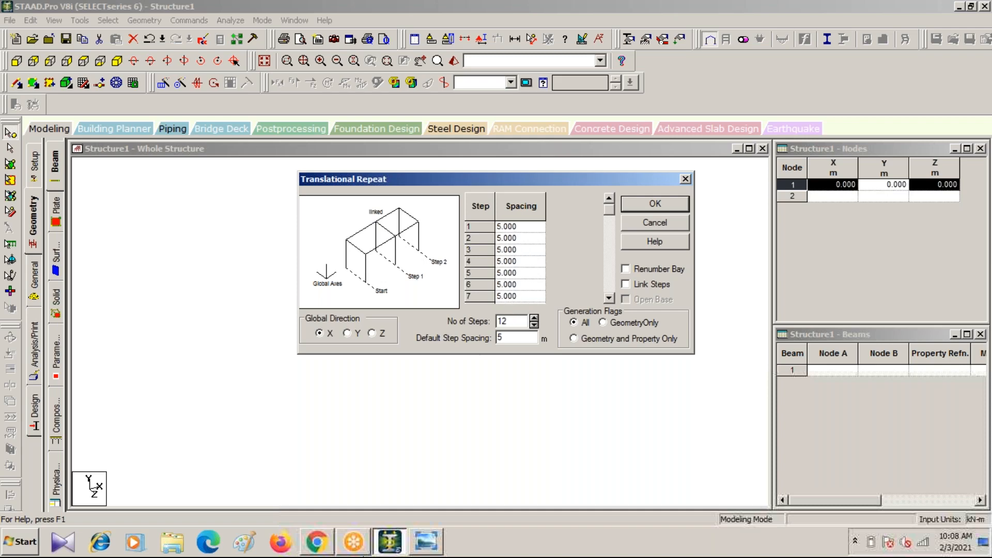
# Switch to the reference frame image and examine the bay widths along the base of the frame
pyautogui.click(425, 541)
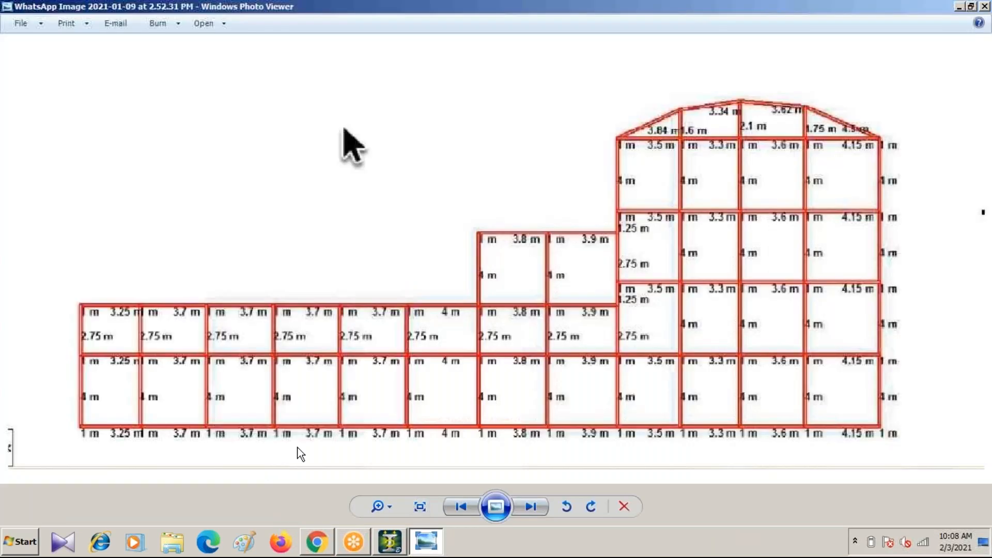
pyautogui.scroll(3, 297, 449)
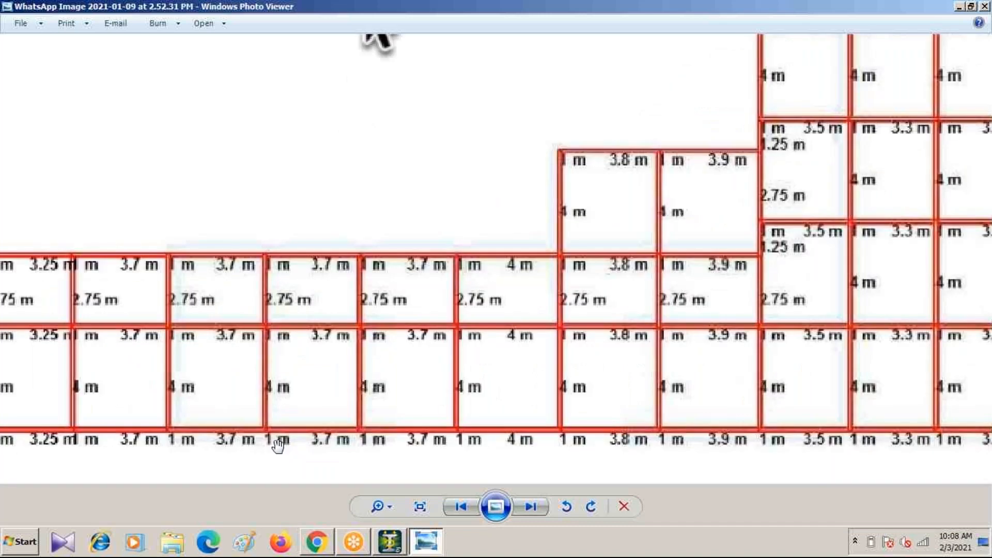
pyautogui.moveTo(278, 445); pyautogui.dragTo(396, 438)
pyautogui.scroll(-1, 152, 427)
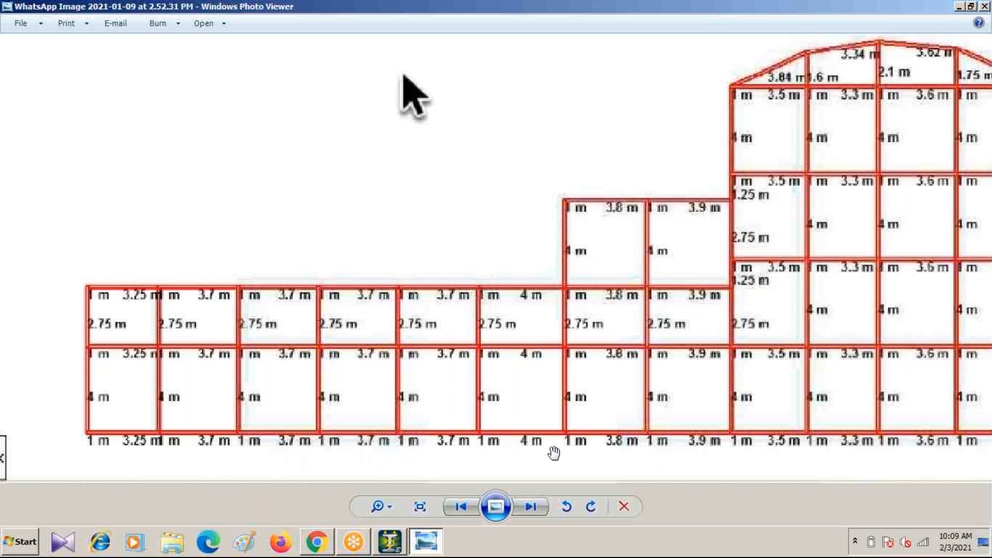
pyautogui.scroll(-2, 537, 449)
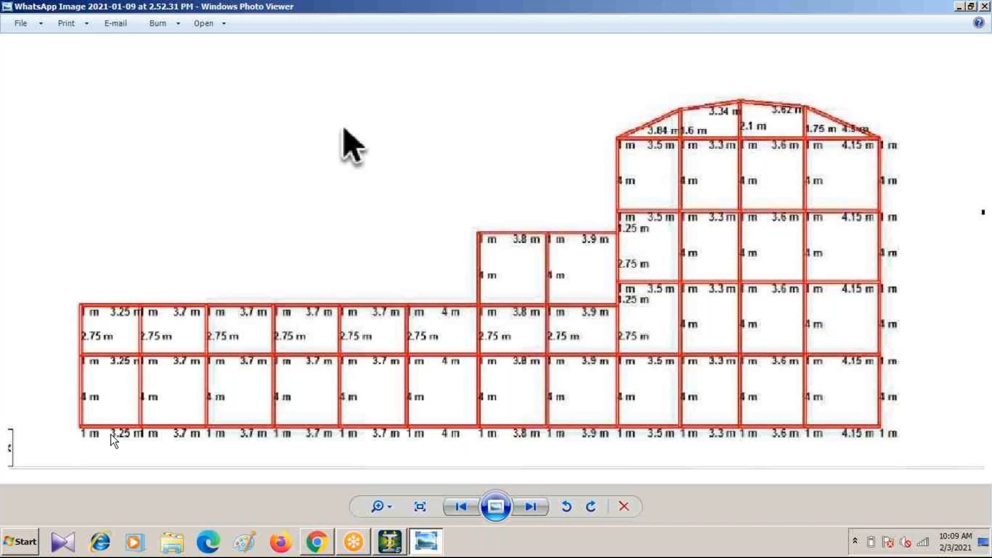
pyautogui.scroll(1, 120, 435)
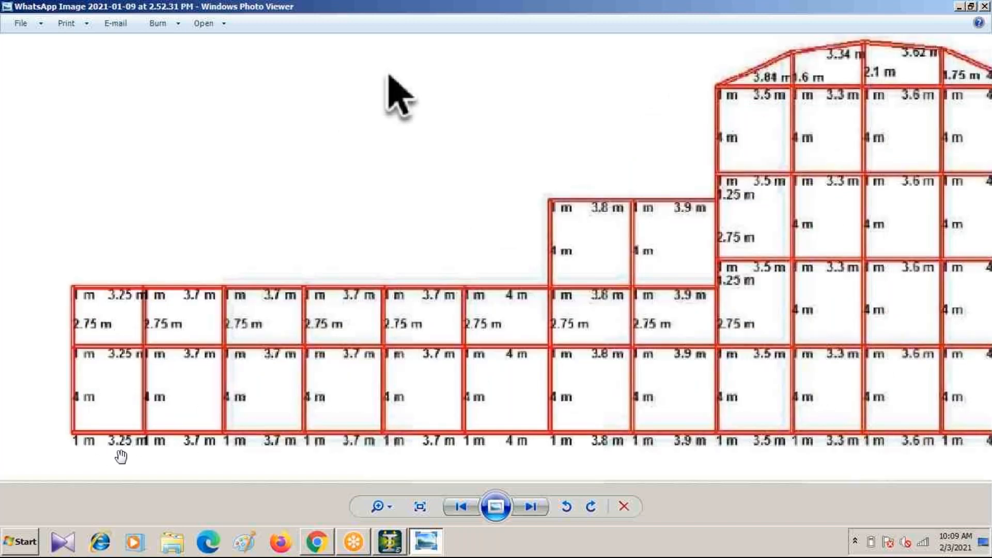
pyautogui.scroll(-1, 195, 459)
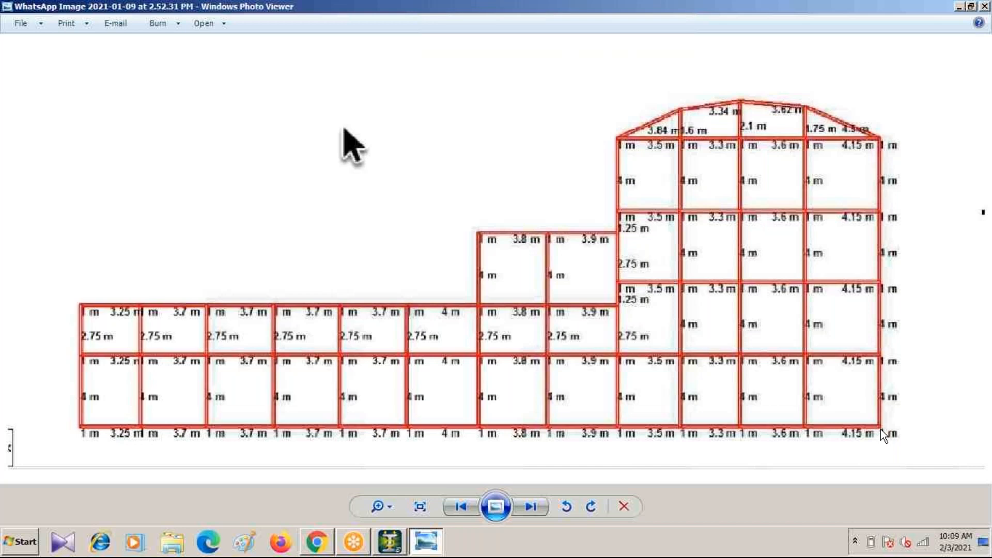
pyautogui.click(698, 21)
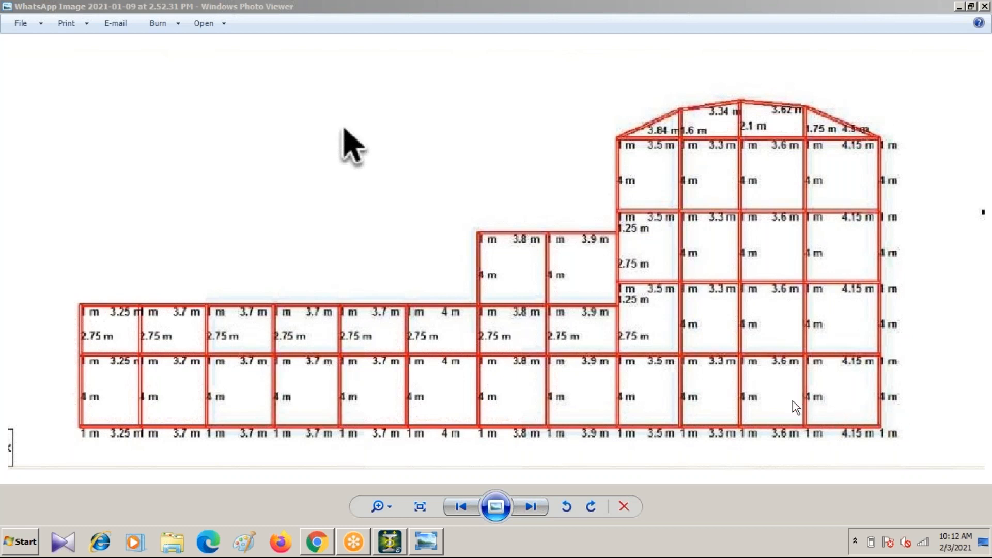
# Examine the storey heights and level offsets of the taller block and its neighbouring bays in the frame image
pyautogui.scroll(3, 794, 394)
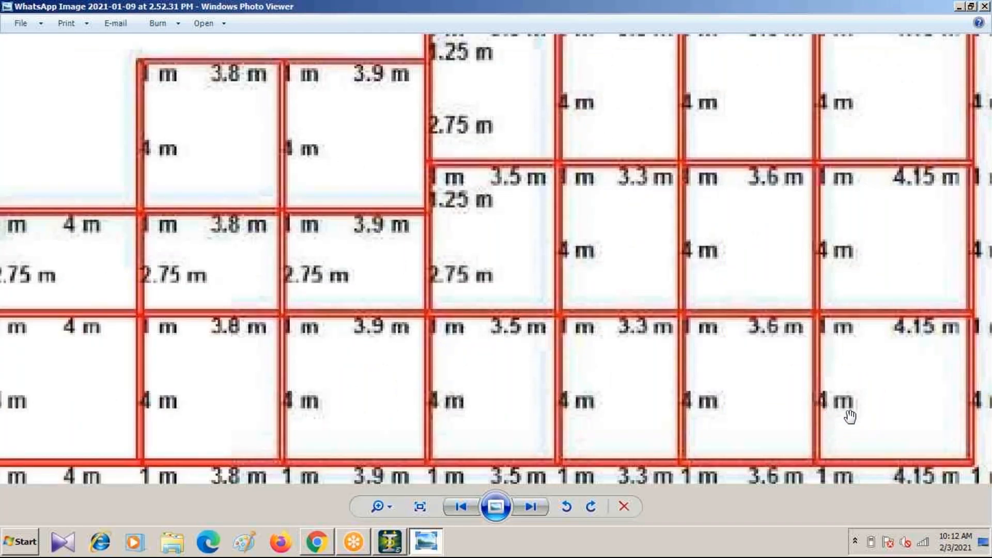
pyautogui.scroll(-2, 693, 411)
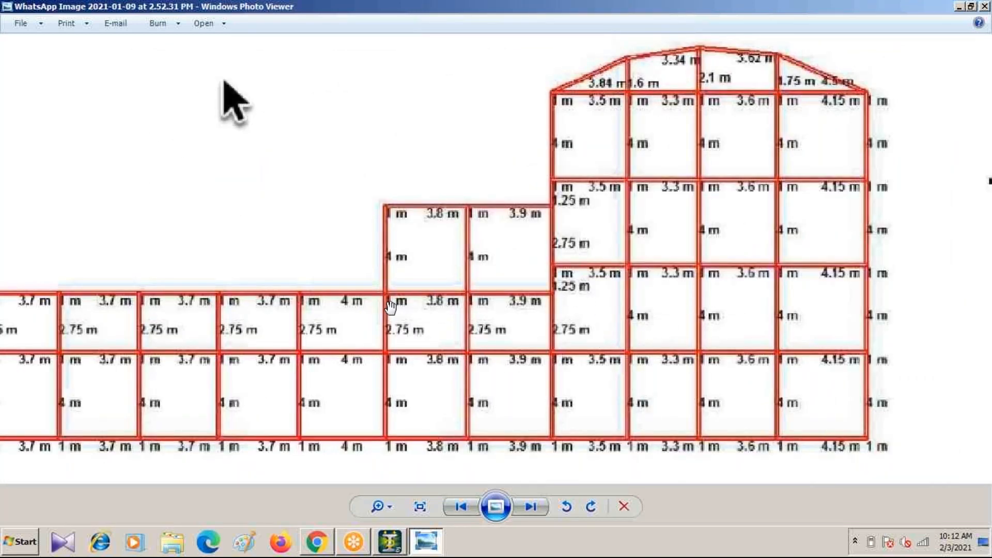
pyautogui.scroll(-1, 382, 333)
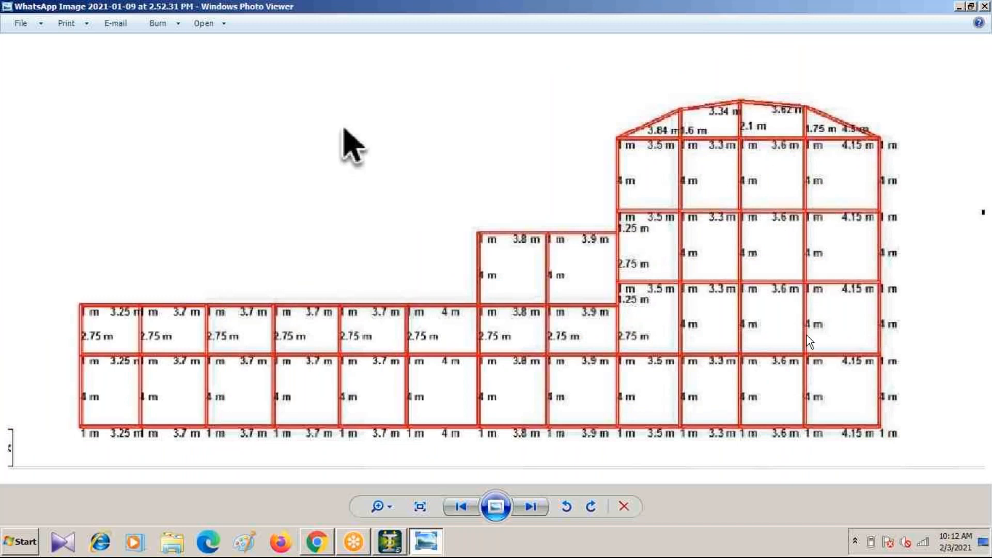
pyautogui.scroll(1, 691, 337)
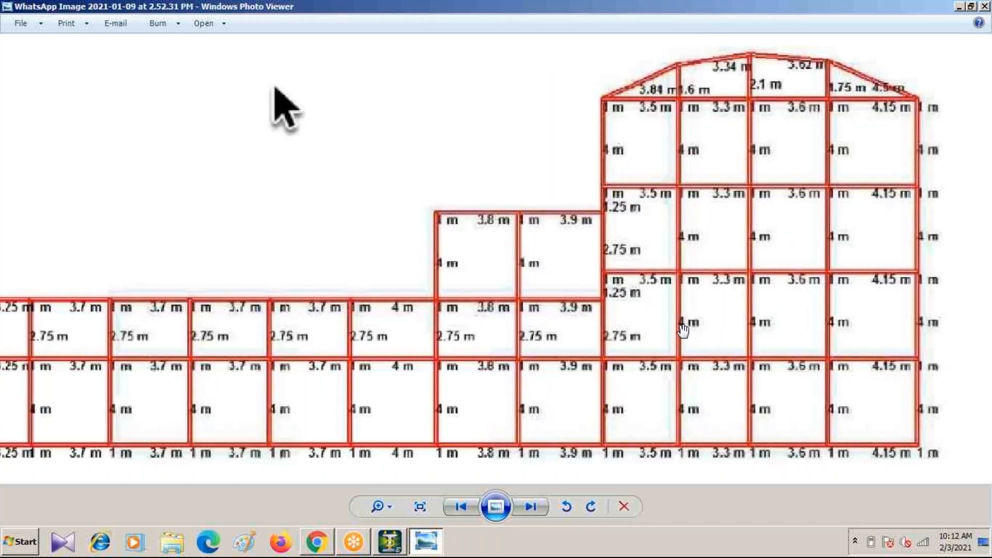
pyautogui.scroll(1, 619, 161)
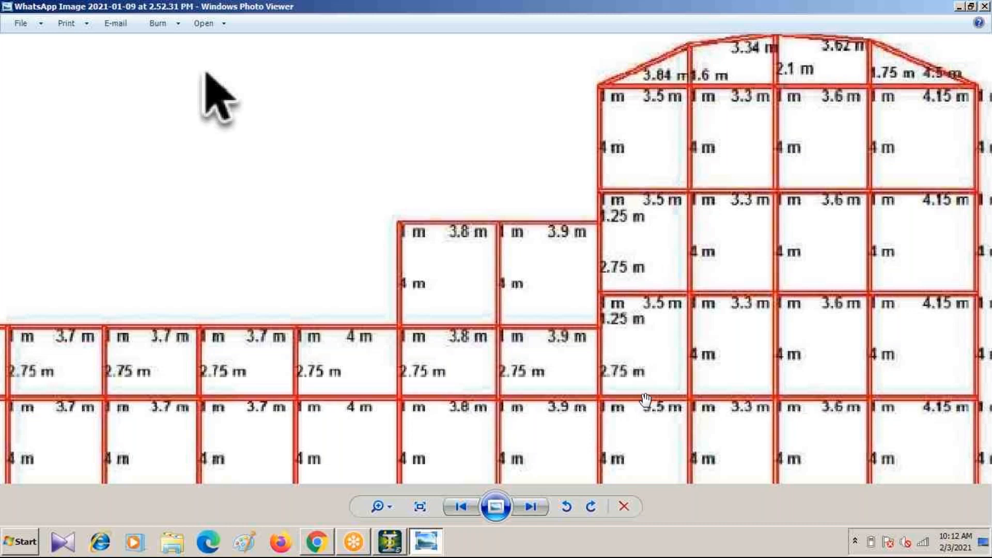
pyautogui.scroll(-1, 628, 423)
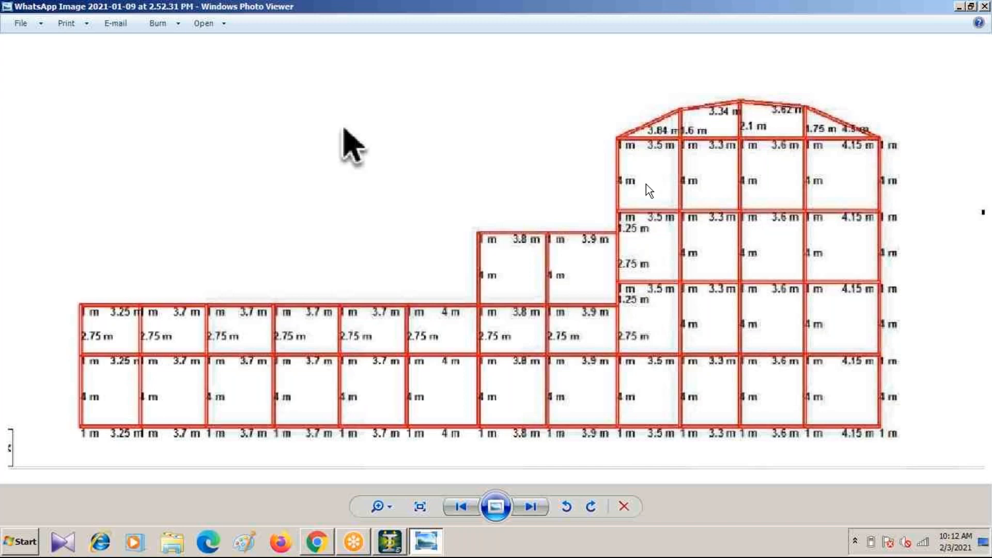
pyautogui.scroll(2, 646, 184)
pyautogui.scroll(-2, 653, 356)
# Return to STAAD.Pro and try to step through the spacing cells of the 12-step Translational Repeat
pyautogui.moveTo(388, 549)
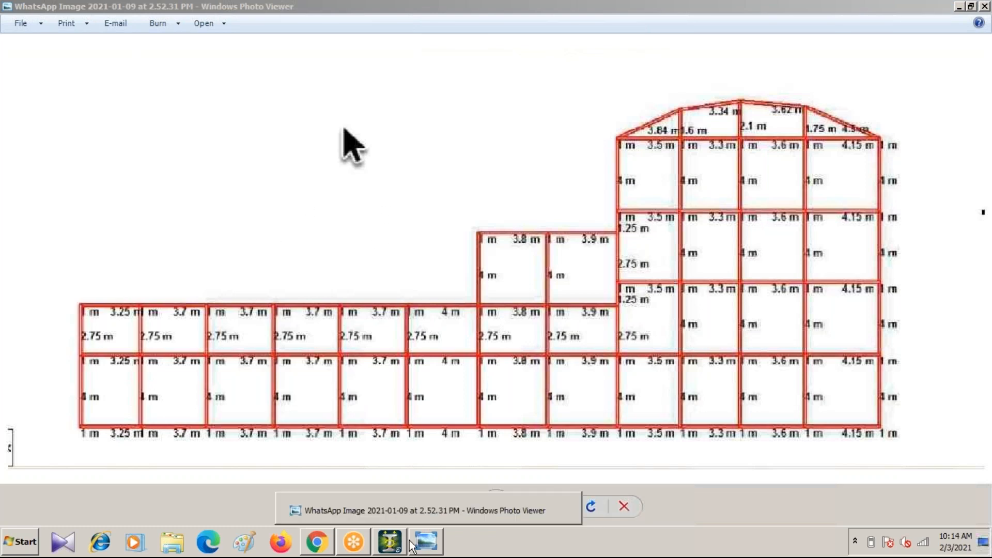
pyautogui.click(391, 543)
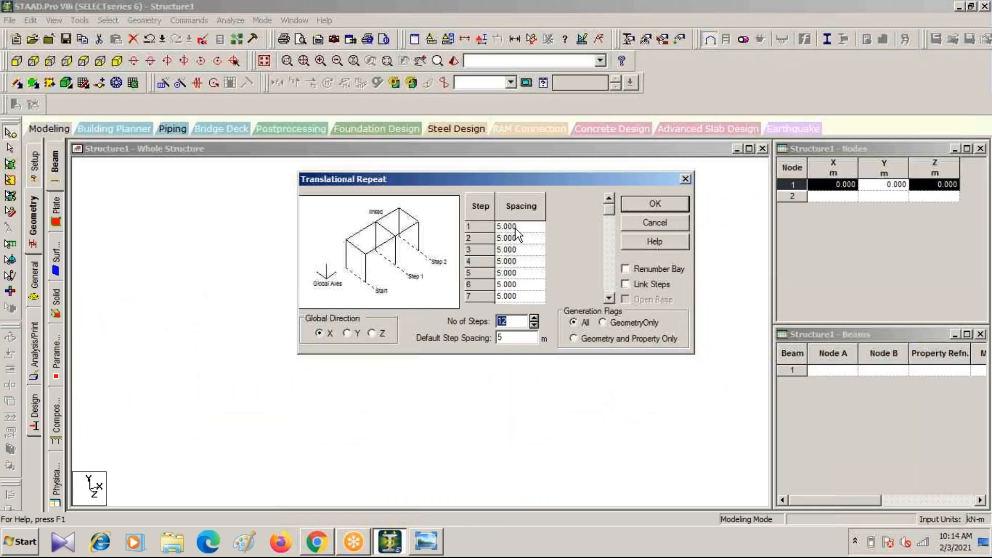
pyautogui.click(518, 227)
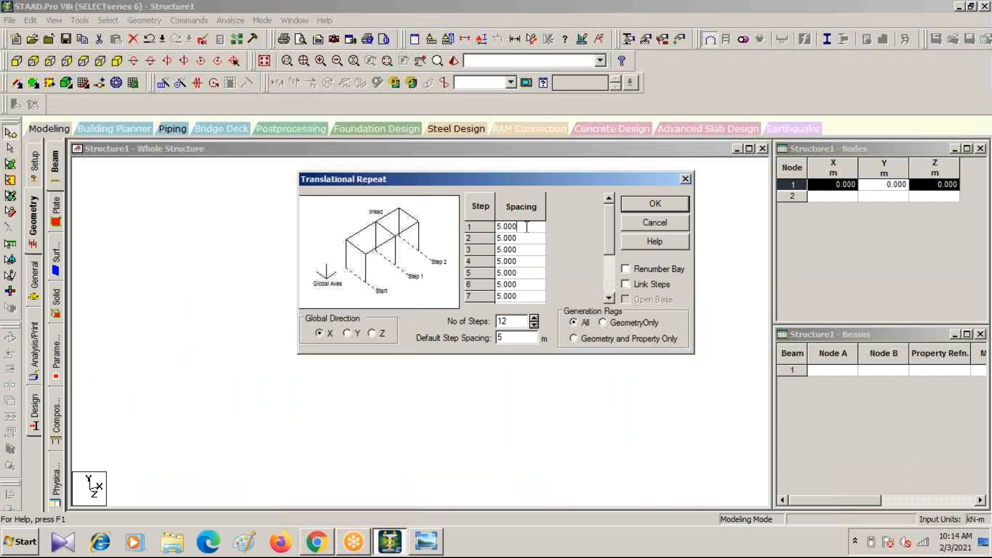
pyautogui.press('Return')
pyautogui.click(517, 226)
pyautogui.press('Return')
pyautogui.press('Return')
pyautogui.press('Up')
pyautogui.press('Down')
pyautogui.press('Down')
pyautogui.press('Down')
pyautogui.press('Down')
pyautogui.press('Up')
pyautogui.press('Up')
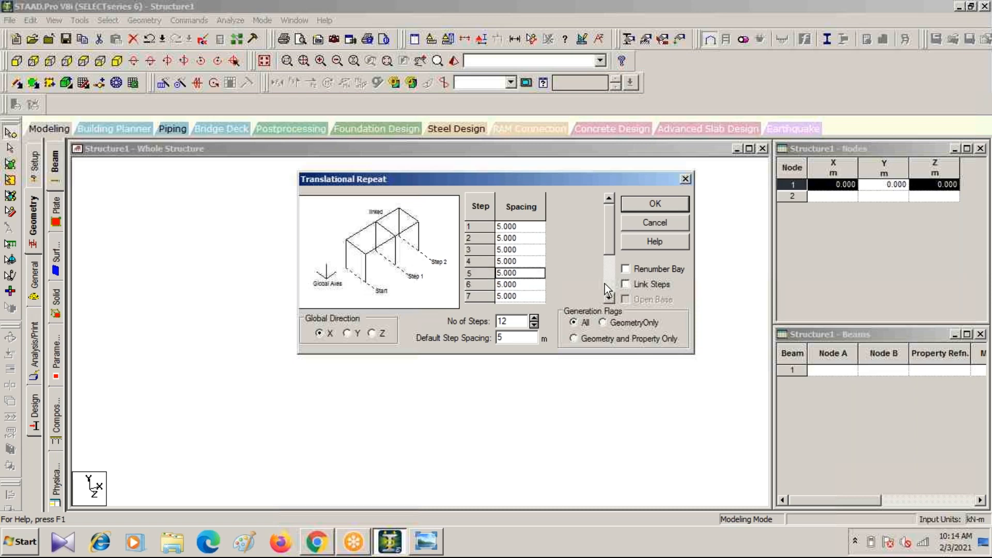
pyautogui.press('Up')
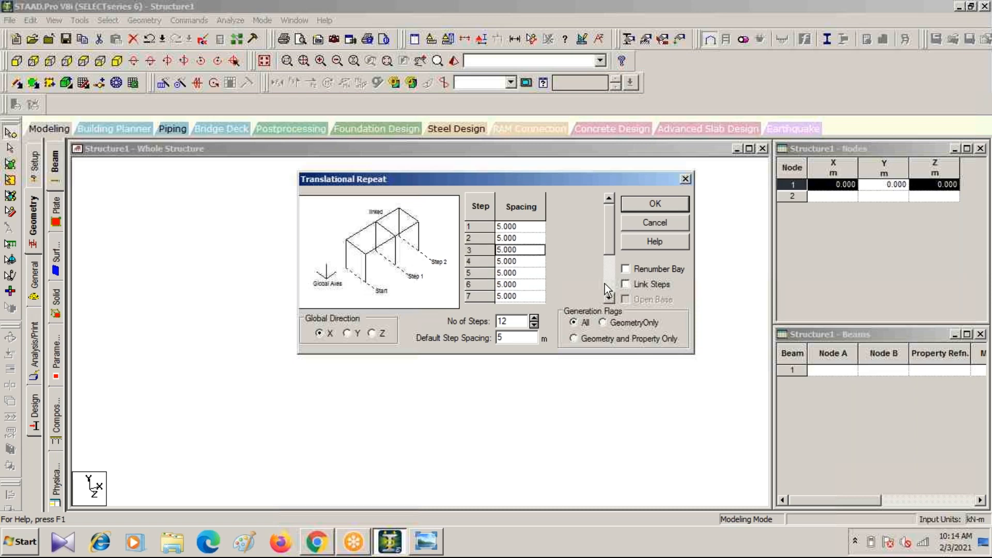
# Try to generate the node copies along X with the first step spacing set to 5 m, and undo the repeat
pyautogui.click(520, 227)
pyautogui.write('fuhgf')
pyautogui.moveTo(537, 226); pyautogui.dragTo(461, 229)
pyautogui.write('5')
pyautogui.press('Return')
pyautogui.press('Return')
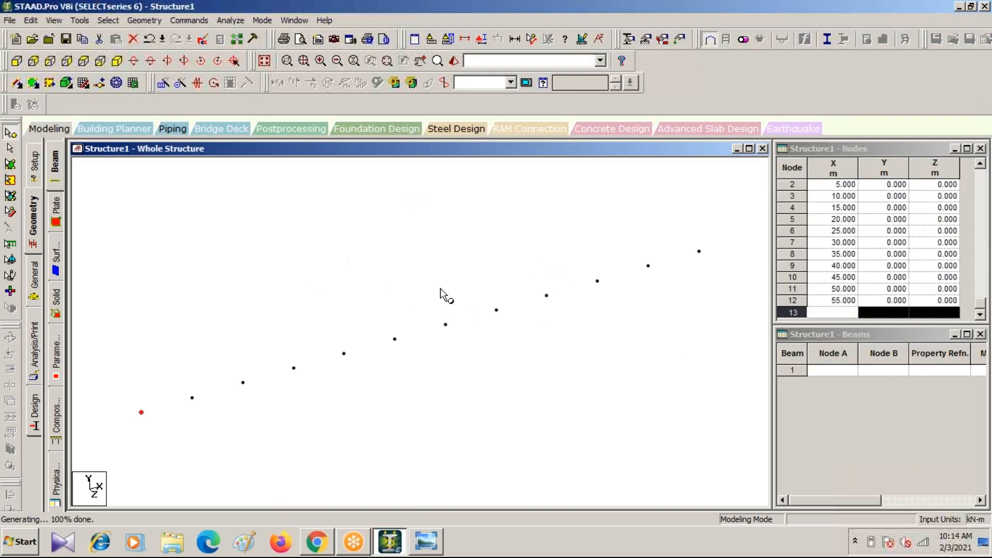
pyautogui.hotkey('ctrl', 'z')
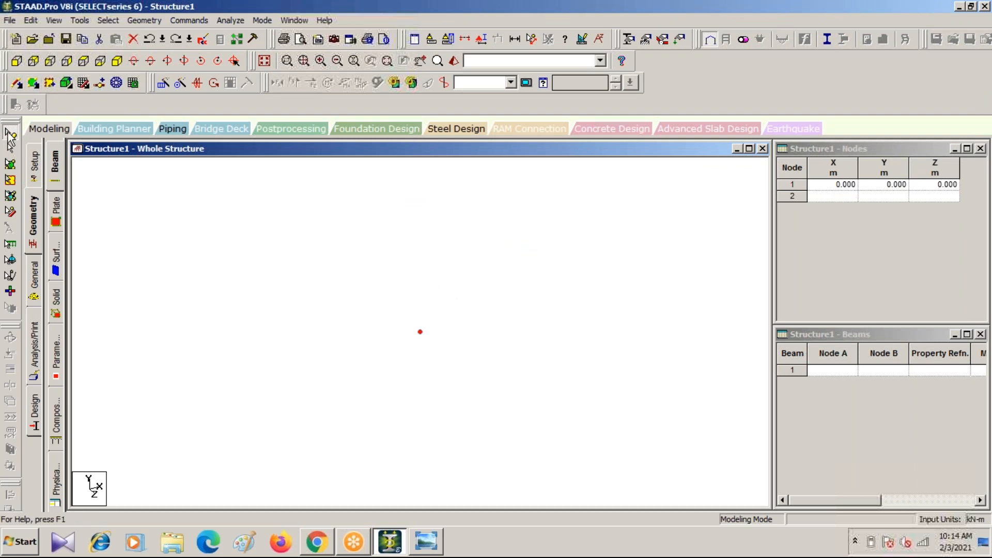
# Select the origin node and set up a Translational Repeat along X with 12 steps
pyautogui.moveTo(401, 311); pyautogui.dragTo(504, 391)
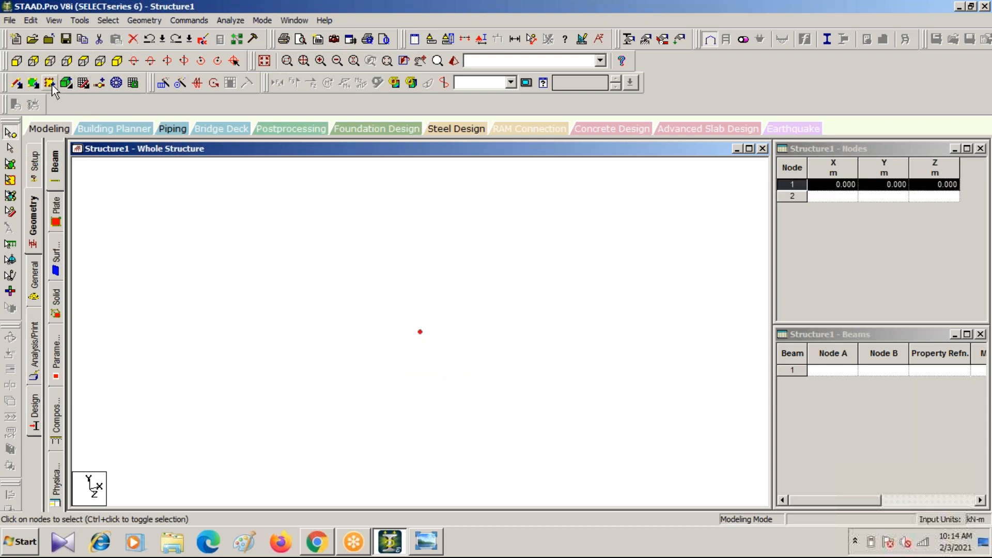
pyautogui.click(164, 84)
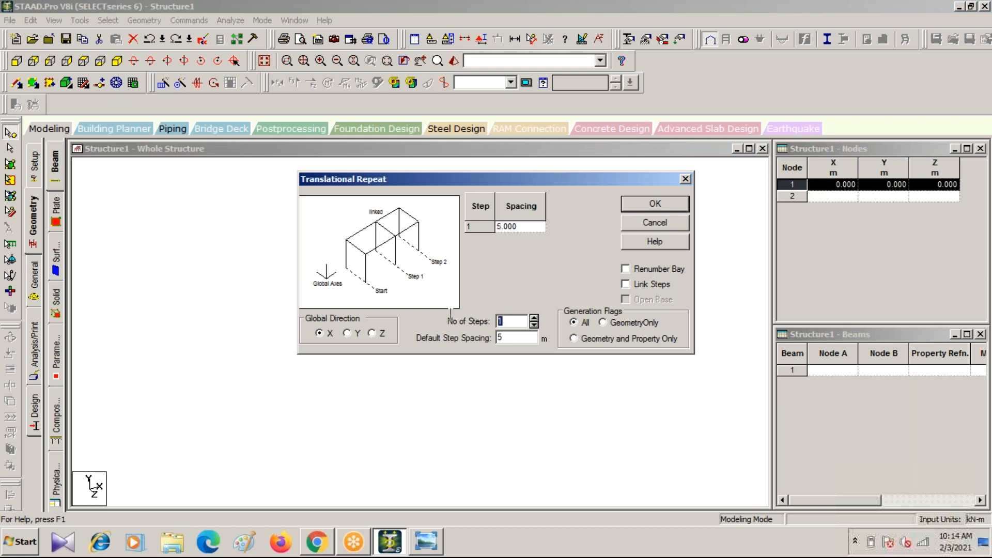
pyautogui.write('12')
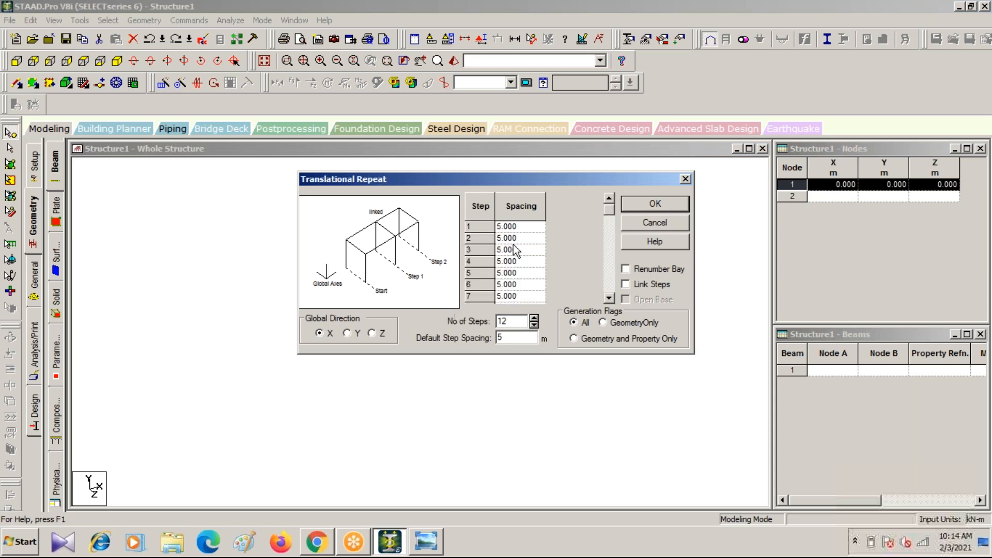
pyautogui.click(523, 227)
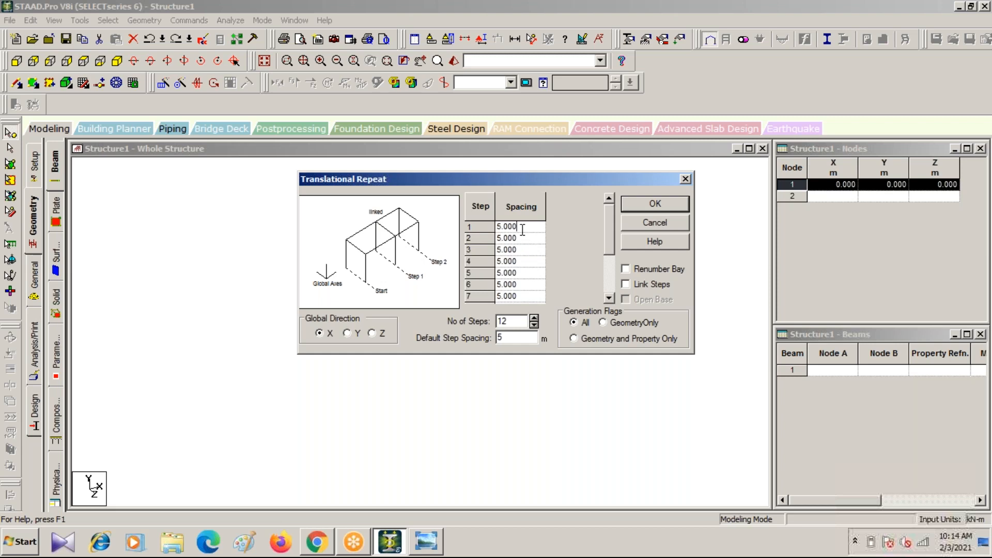
pyautogui.press('Down')
pyautogui.press('Up')
# Check the reference frame image and set the repeat spacing to 3.25 m for step 1 and 3.7 m for steps 2 to 5
pyautogui.click(428, 541)
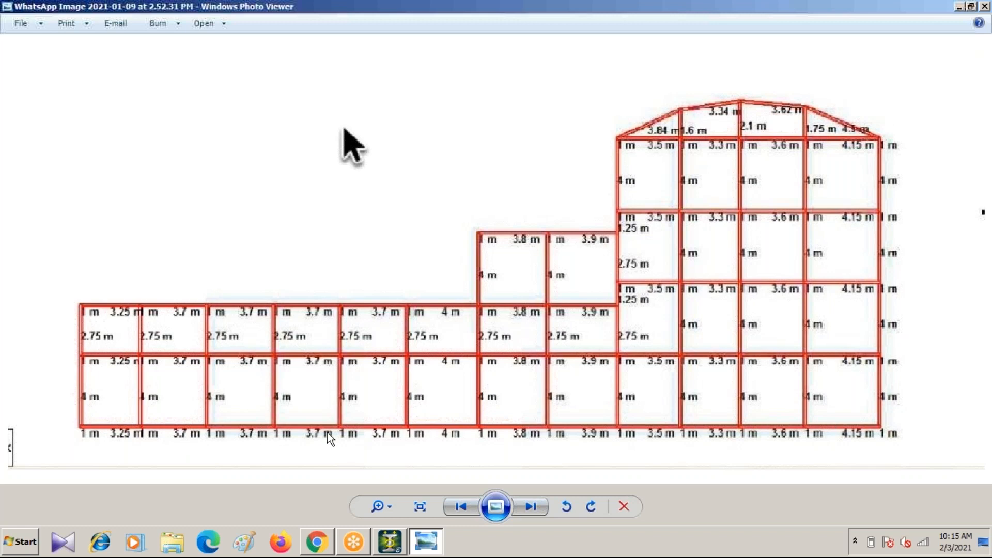
pyautogui.click(427, 540)
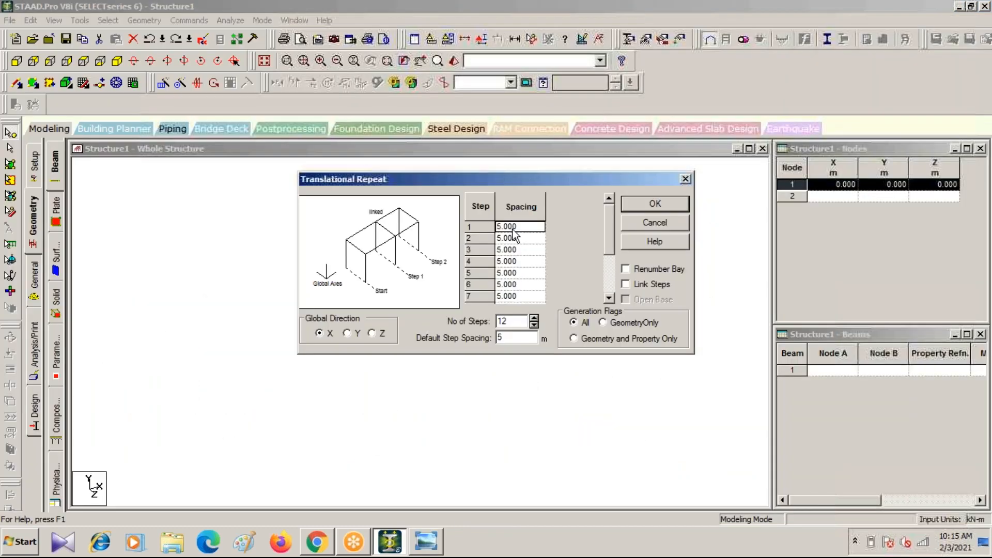
pyautogui.click(513, 227)
pyautogui.write('3.25')
pyautogui.press('Return')
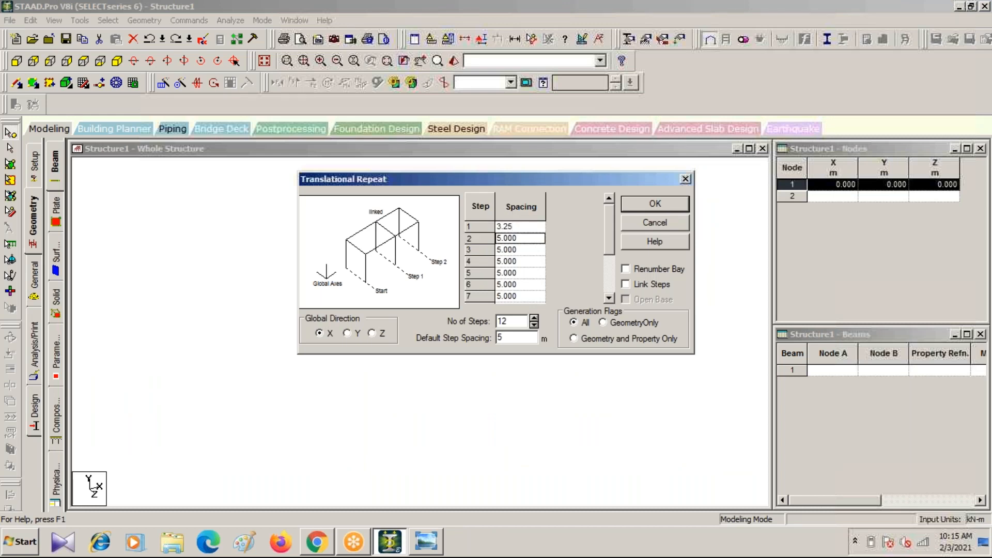
pyautogui.write('3.7')
pyautogui.press('Return')
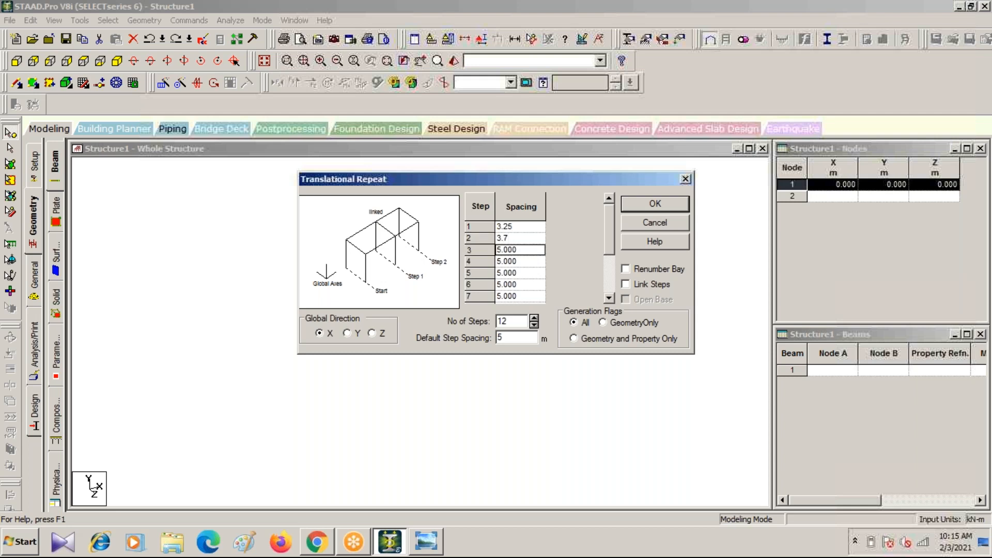
pyautogui.write('3.7')
pyautogui.press('Return')
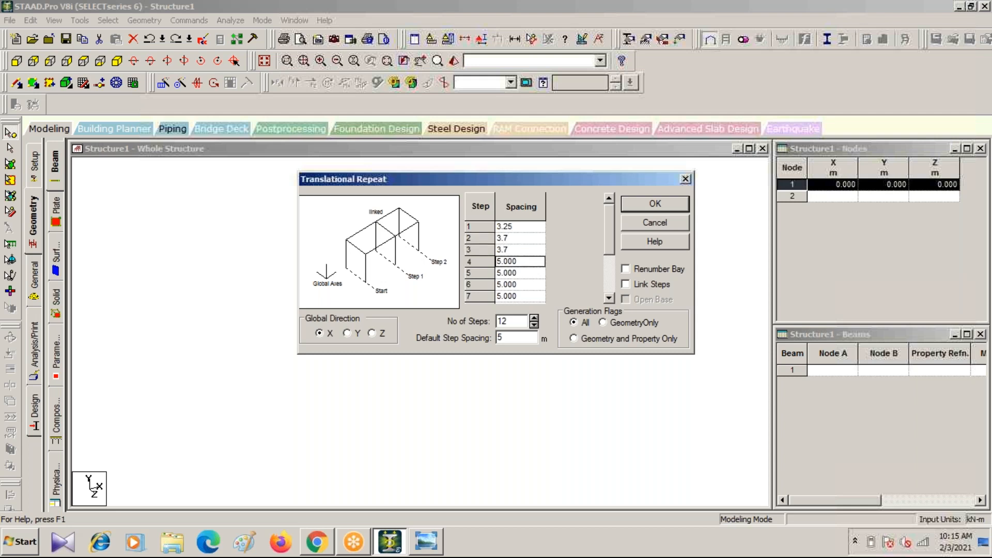
pyautogui.write('3.7')
pyautogui.press('Return')
pyautogui.write('3.7')
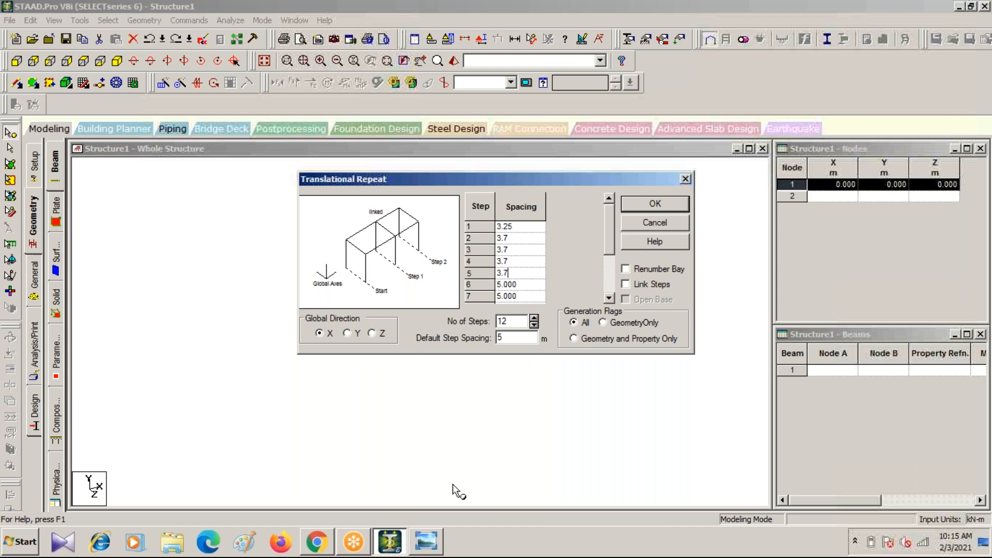
# Consult the frame image again and set the spacings of steps 6, 7 and 8 to 4, 3.8 and 3.9 m
pyautogui.click(425, 541)
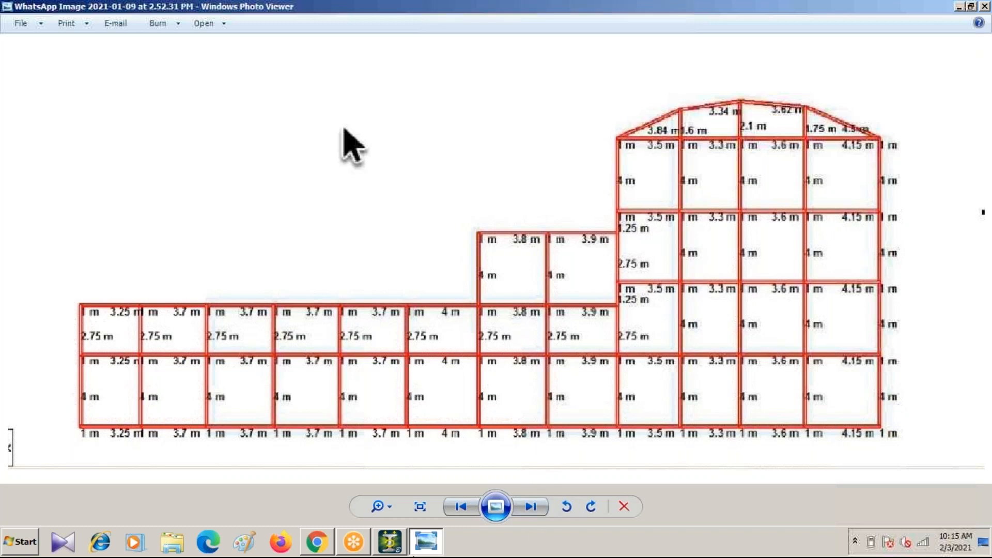
pyautogui.click(426, 548)
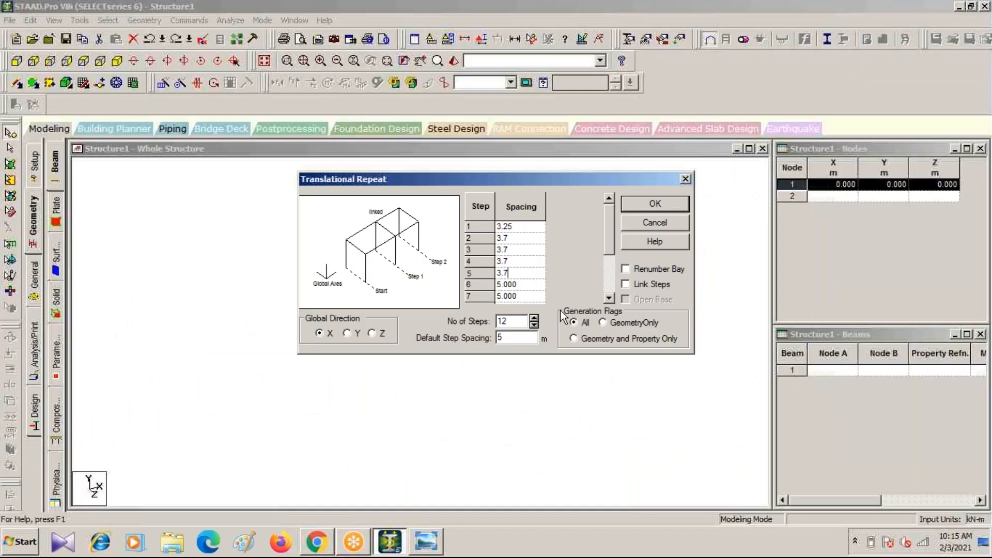
pyautogui.write('4')
pyautogui.press('Down')
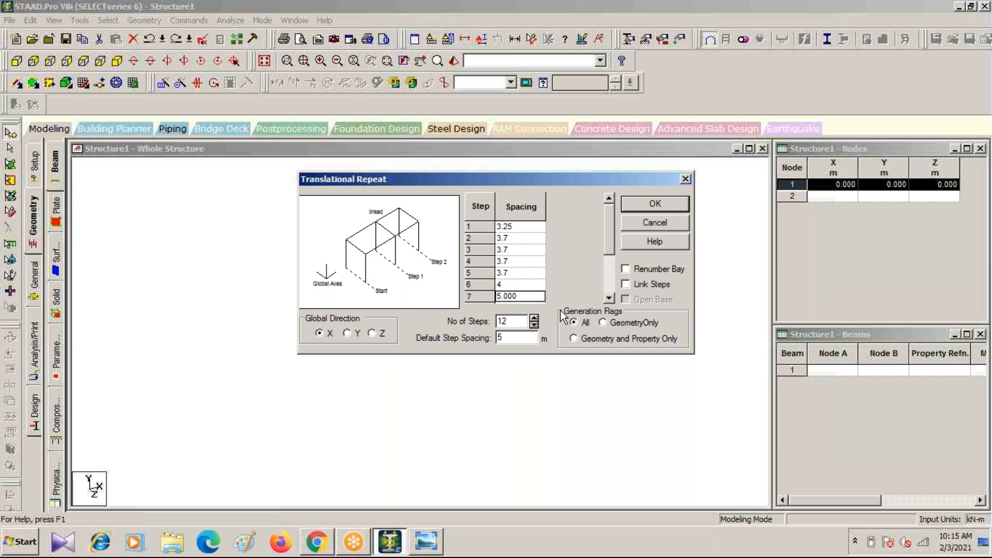
pyautogui.write('3.8')
pyautogui.press('Down')
pyautogui.write('3.9')
pyautogui.press('Down')
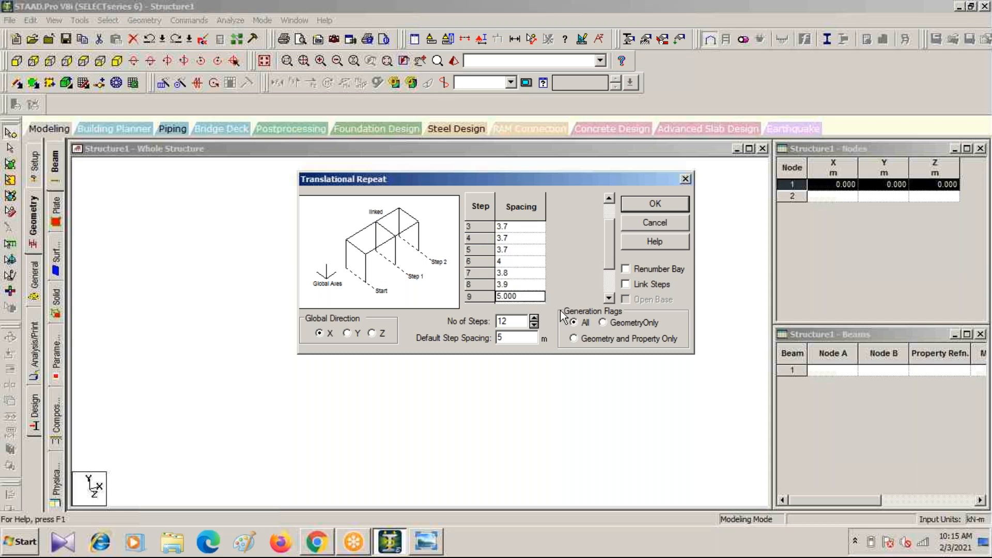
# Check the taller block's bay widths in the frame image and set steps 9, 10 and 11 to 3.5, 3.3 and 3.6 m
pyautogui.click(425, 541)
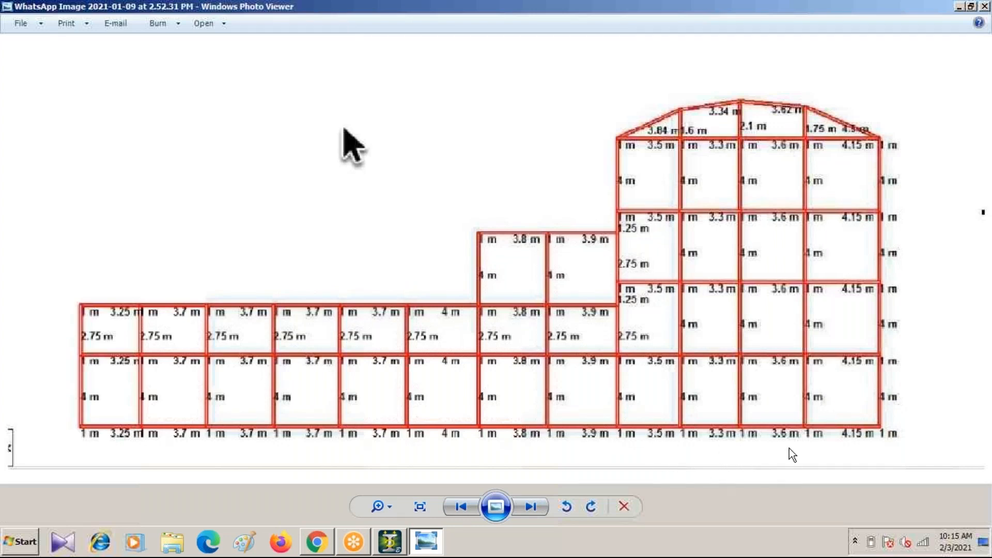
pyautogui.click(389, 542)
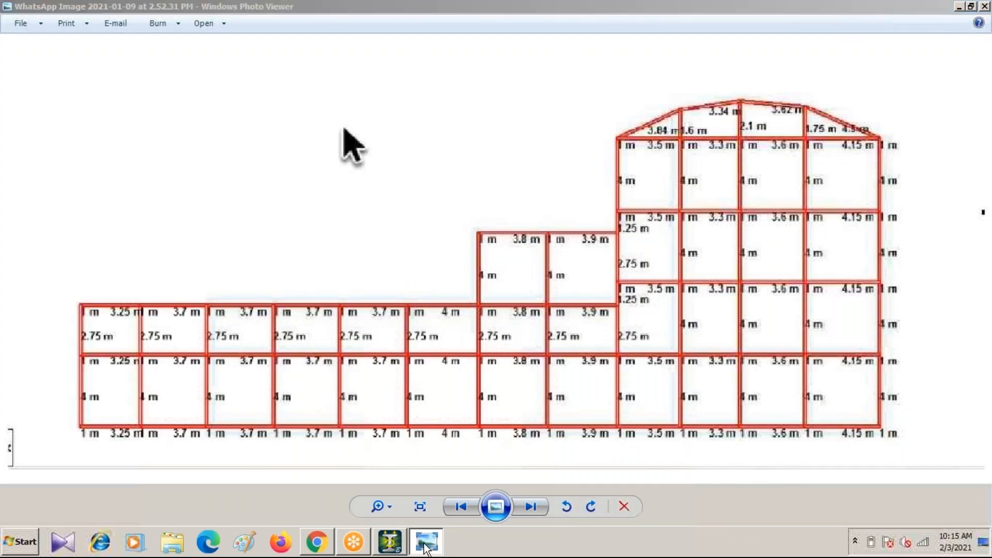
pyautogui.write('3.56')
pyautogui.press('BackSpace')
pyautogui.press('Return')
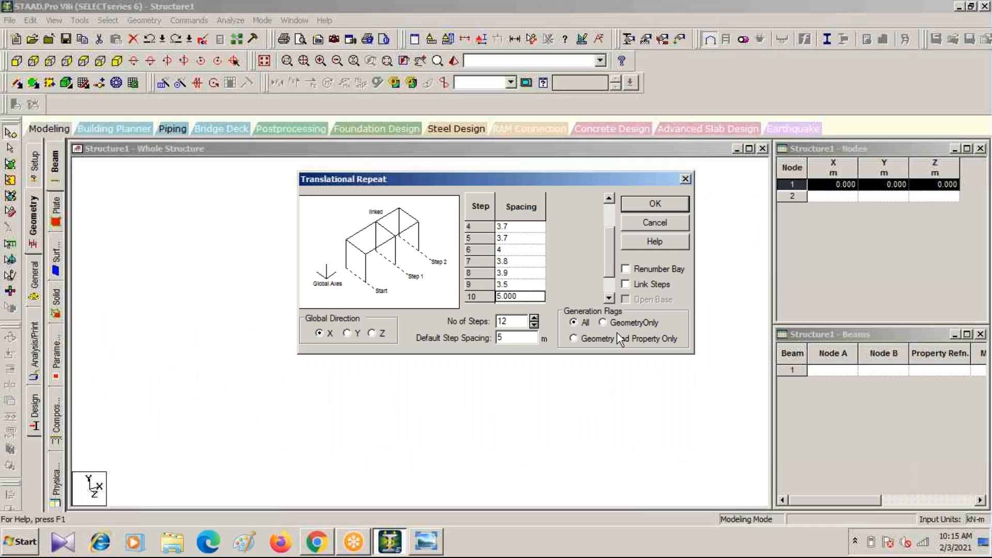
pyautogui.write('3.3')
pyautogui.press('Return')
pyautogui.write('3.6')
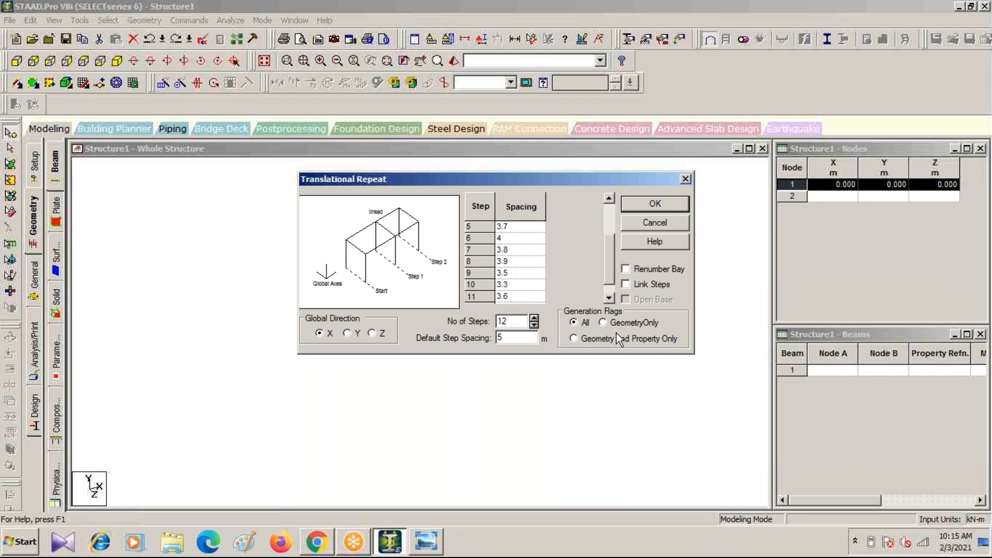
pyautogui.press('Return')
# Check the last bay in the frame image, set step 12 to 4.15 m and generate the repeat with linked steps
pyautogui.click(428, 542)
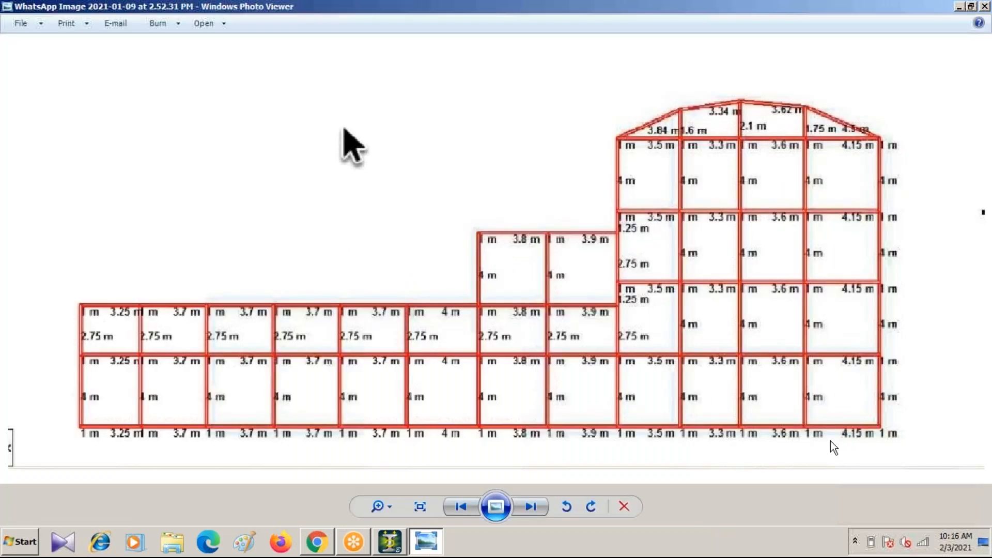
pyautogui.click(421, 541)
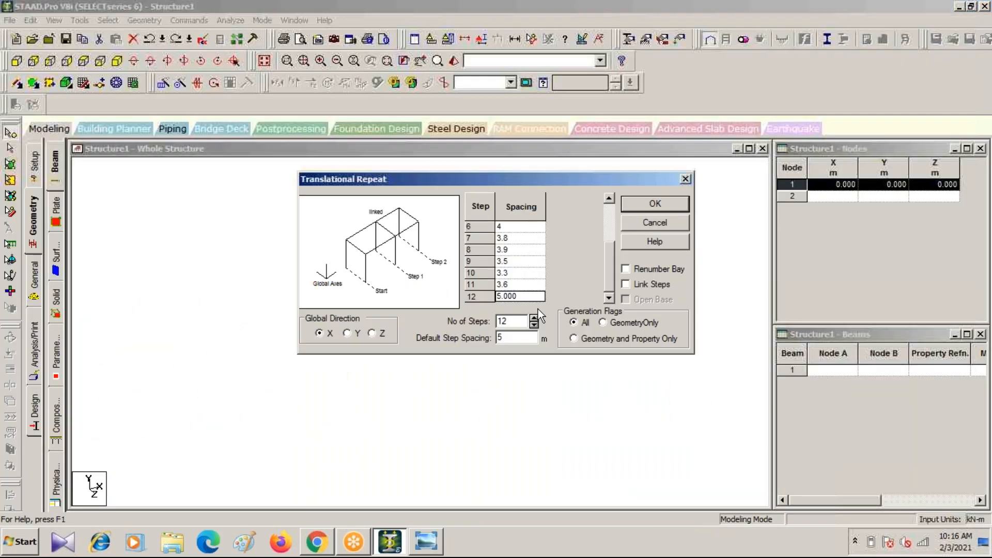
pyautogui.write('4.15')
pyautogui.click(628, 285)
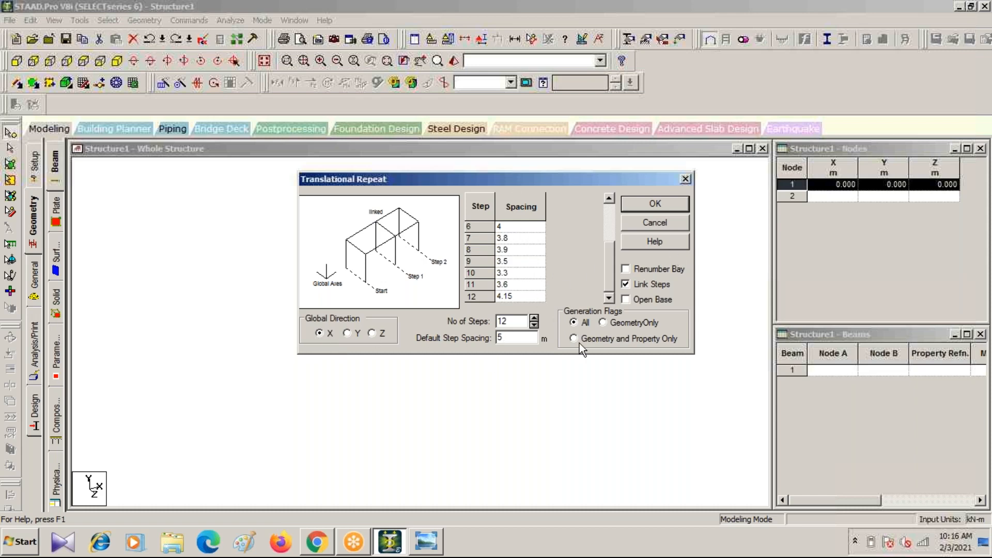
pyautogui.click(652, 205)
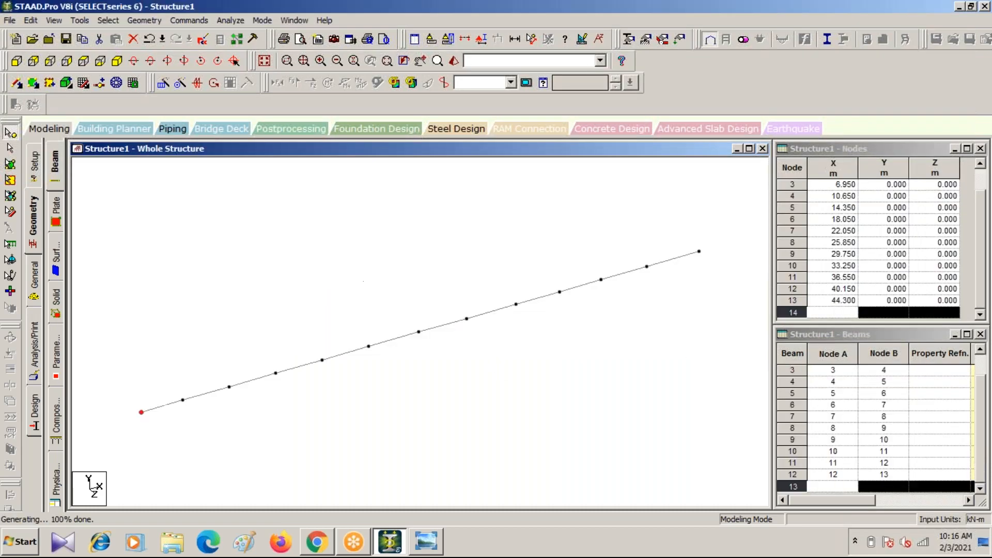
# Check the taller block in the frame image and select its five base nodes, from X = 29.75 m to X = 44.3 m
pyautogui.click(426, 541)
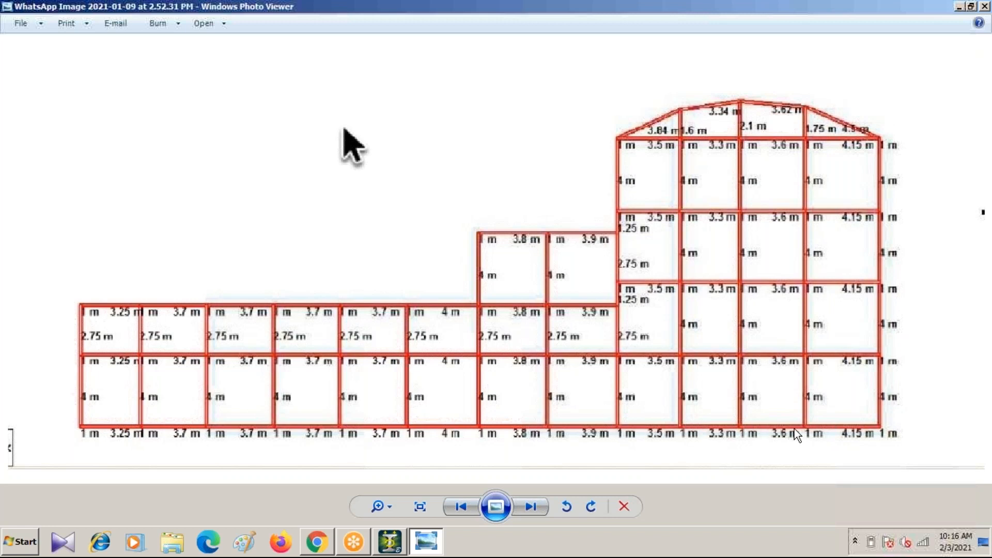
pyautogui.click(390, 542)
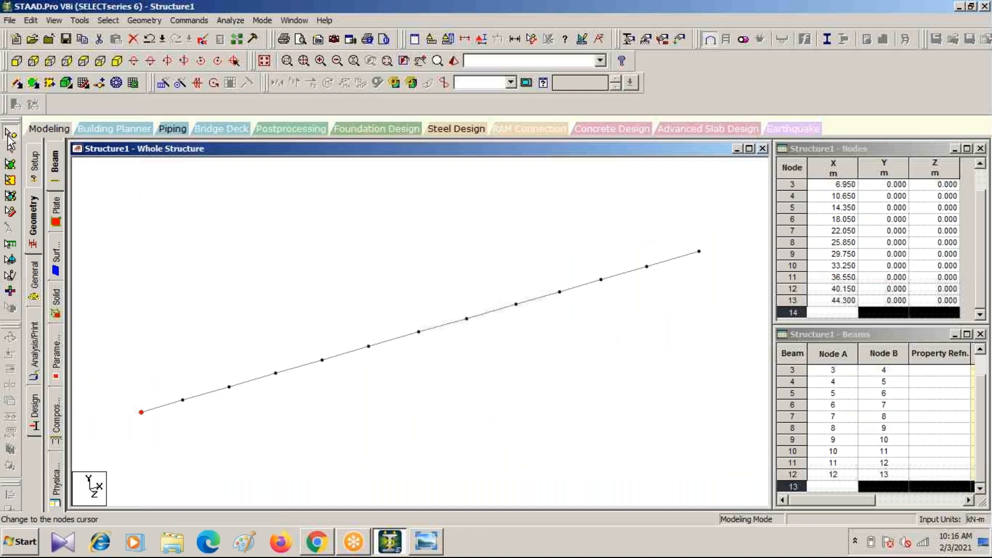
pyautogui.click(9, 134)
pyautogui.moveTo(684, 234); pyautogui.dragTo(706, 261)
pyautogui.keyDown('ctrl'); pyautogui.moveTo(634, 247); pyautogui.dragTo(666, 286); pyautogui.keyUp('ctrl')
pyautogui.keyDown('ctrl'); pyautogui.moveTo(596, 262); pyautogui.dragTo(613, 302); pyautogui.keyUp('ctrl')
pyautogui.keyDown('ctrl'); pyautogui.moveTo(546, 272); pyautogui.dragTo(589, 316); pyautogui.keyUp('ctrl')
pyautogui.keyDown('ctrl'); pyautogui.moveTo(505, 292); pyautogui.dragTo(540, 326); pyautogui.keyUp('ctrl')
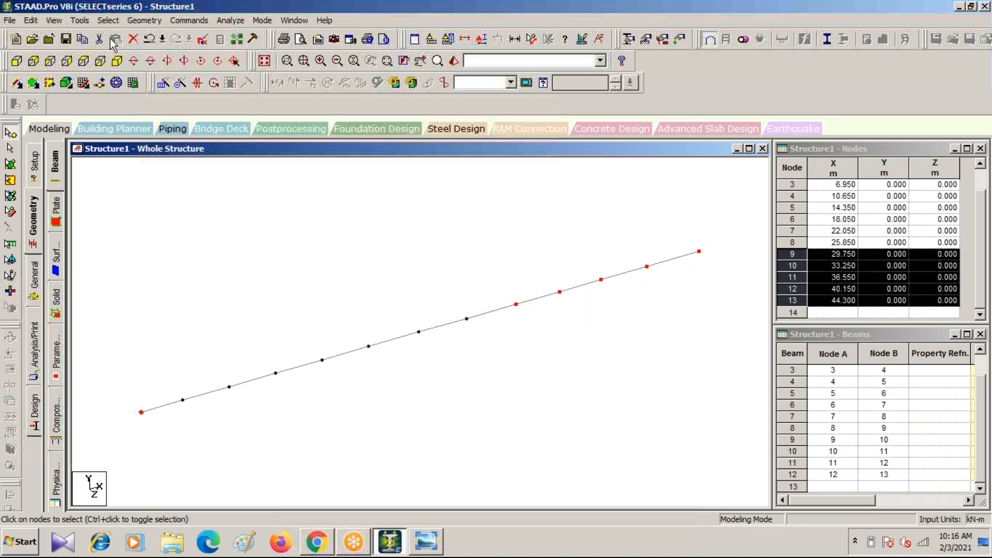
# Try a linked 4-step Translational Repeat of the selected nodes along X at -4 m spacing, and undo it
pyautogui.click(163, 82)
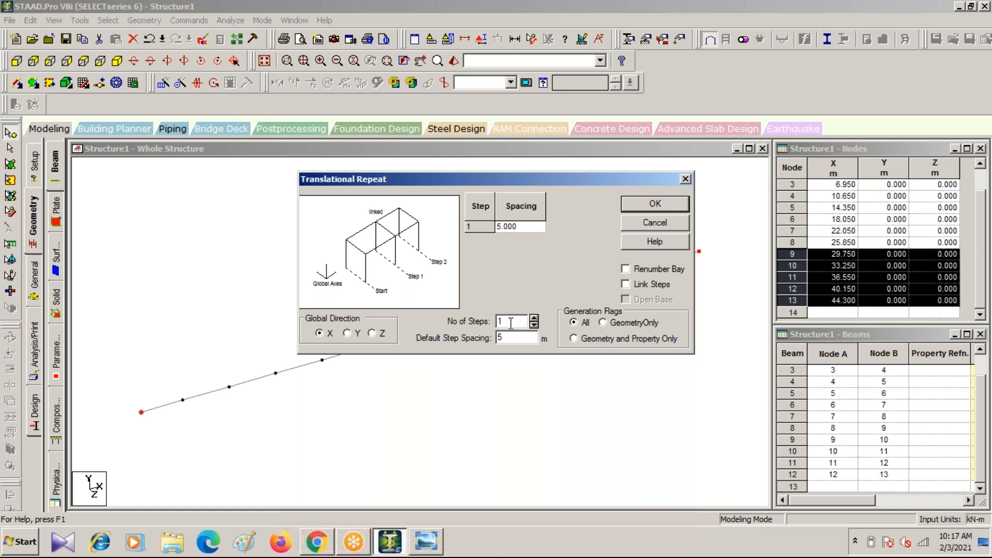
pyautogui.click(424, 545)
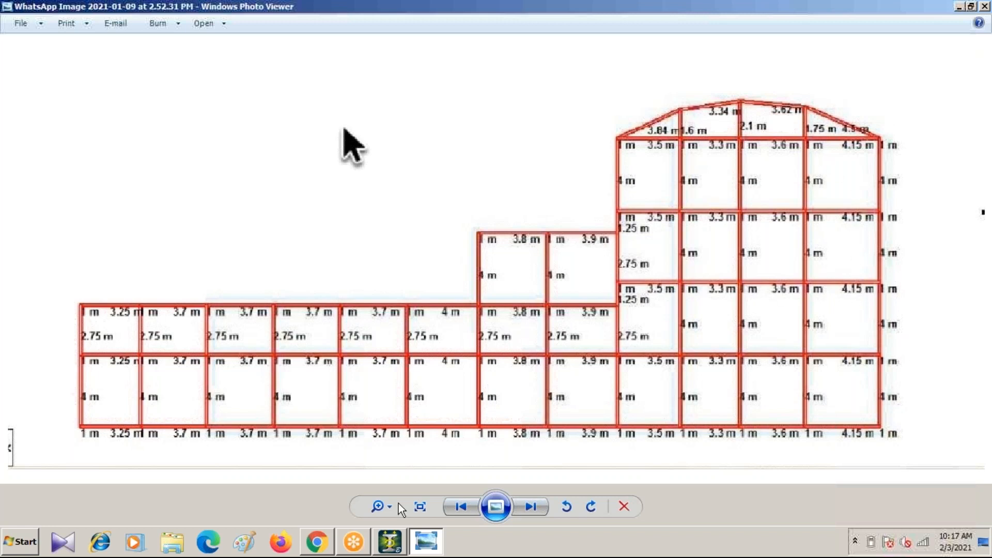
pyautogui.click(433, 551)
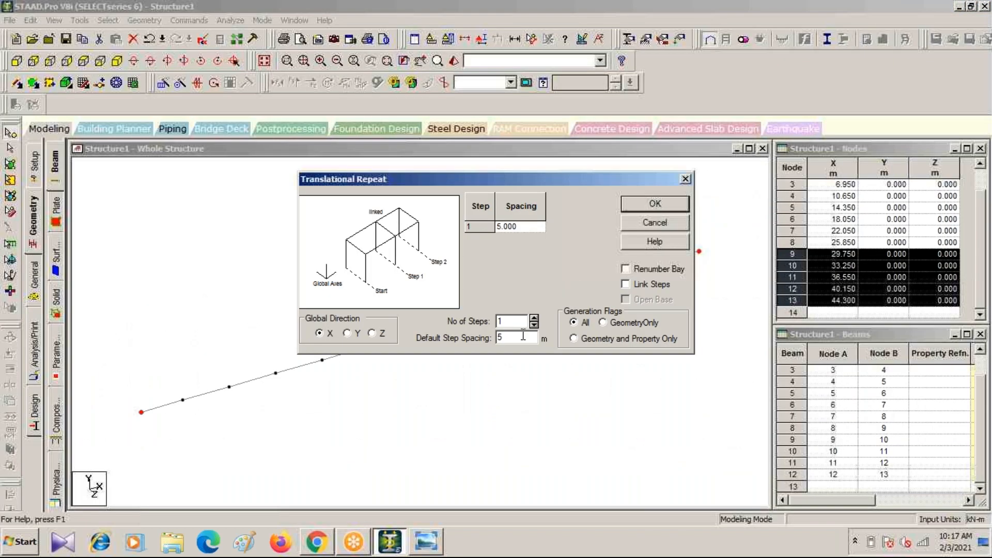
pyautogui.doubleClick(509, 318)
pyautogui.write('4')
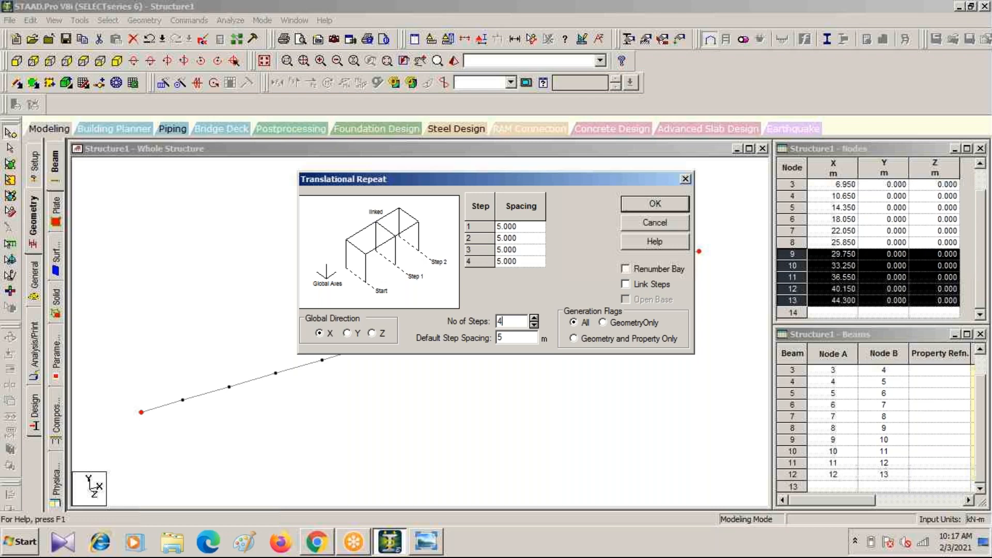
pyautogui.doubleClick(499, 338)
pyautogui.write('-4')
pyautogui.click(625, 284)
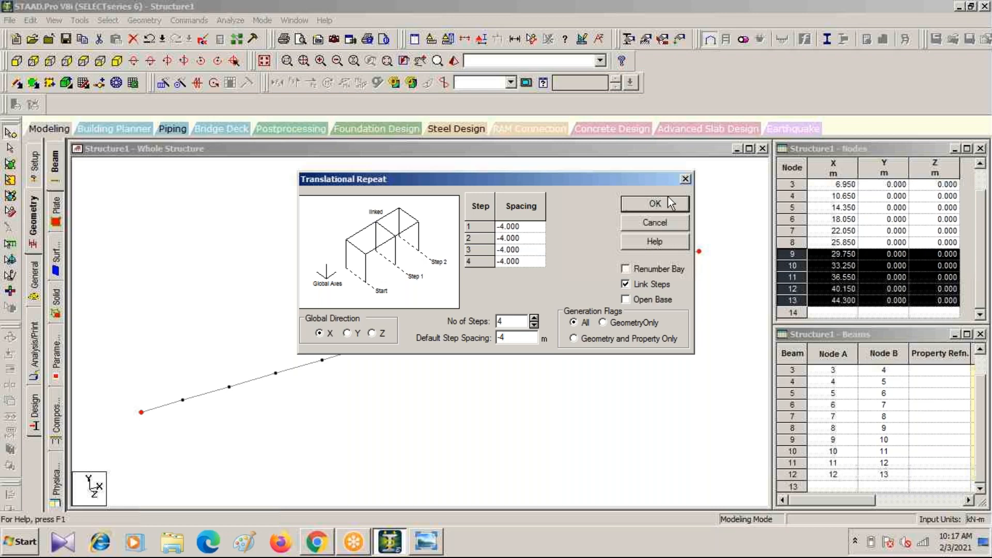
pyautogui.click(647, 204)
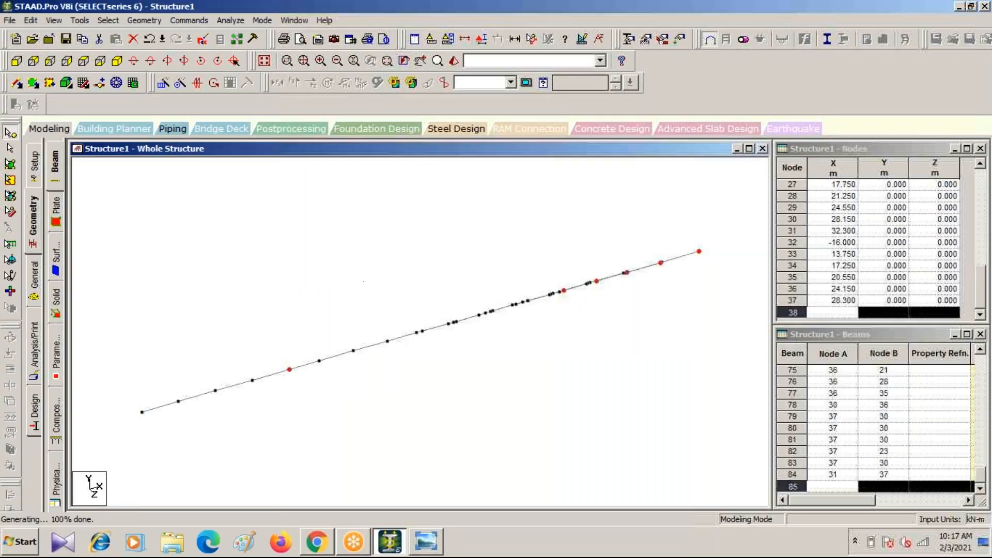
pyautogui.hotkey('ctrl', 'z')
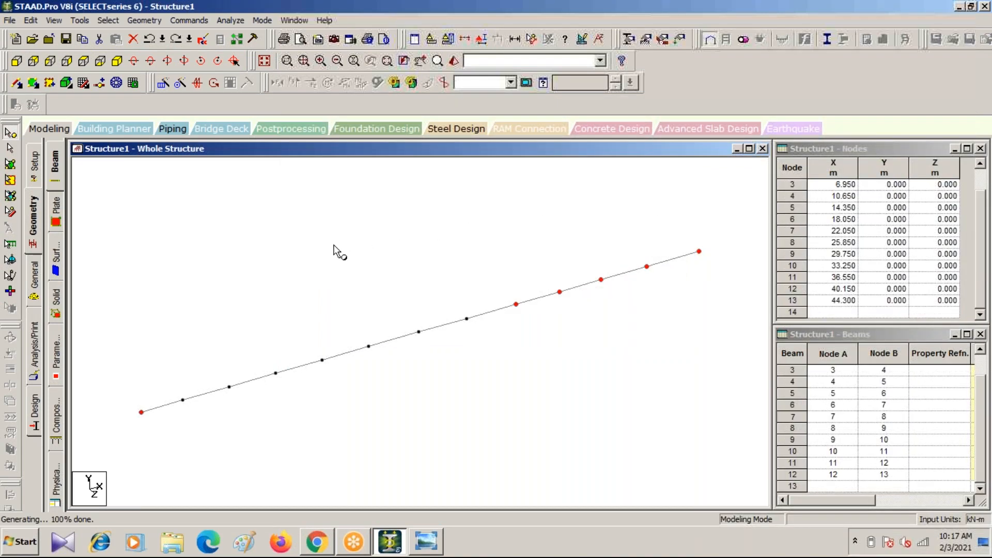
# Repeat the selected nodes along Z in 4 linked steps at -4 m spacing with Translational Repeat
pyautogui.click(166, 84)
pyautogui.click(372, 334)
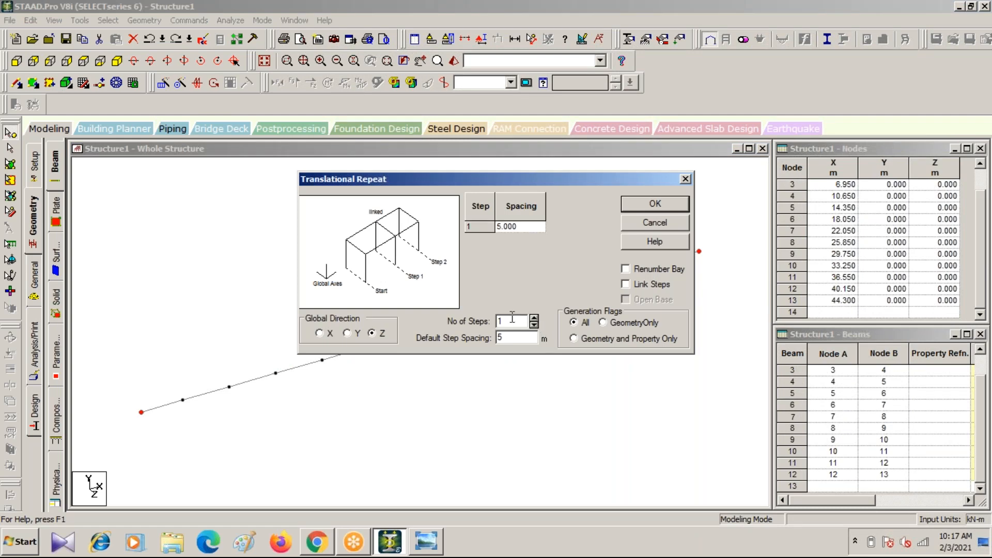
pyautogui.doubleClick(498, 325)
pyautogui.write('4')
pyautogui.press('Tab')
pyautogui.press('BackSpace')
pyautogui.write('-4')
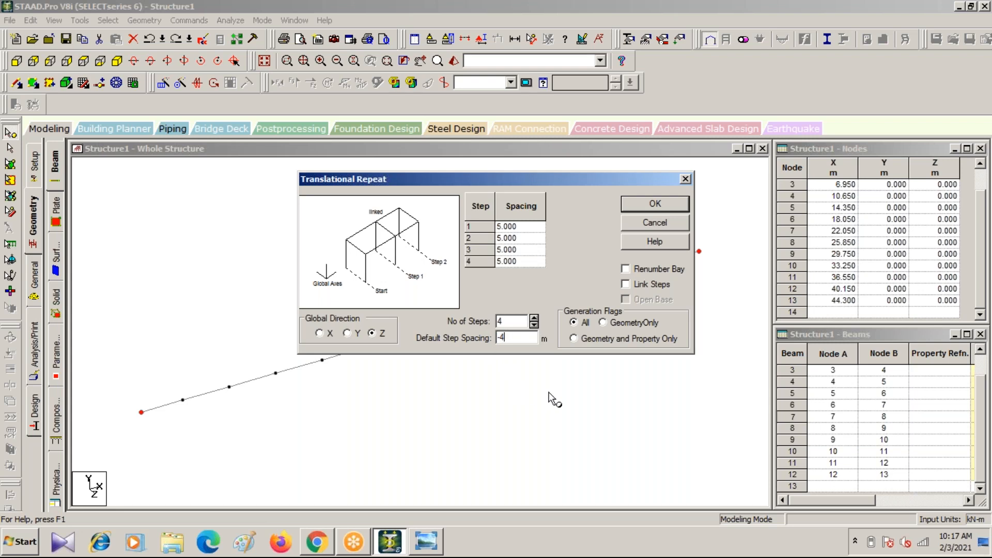
pyautogui.click(625, 284)
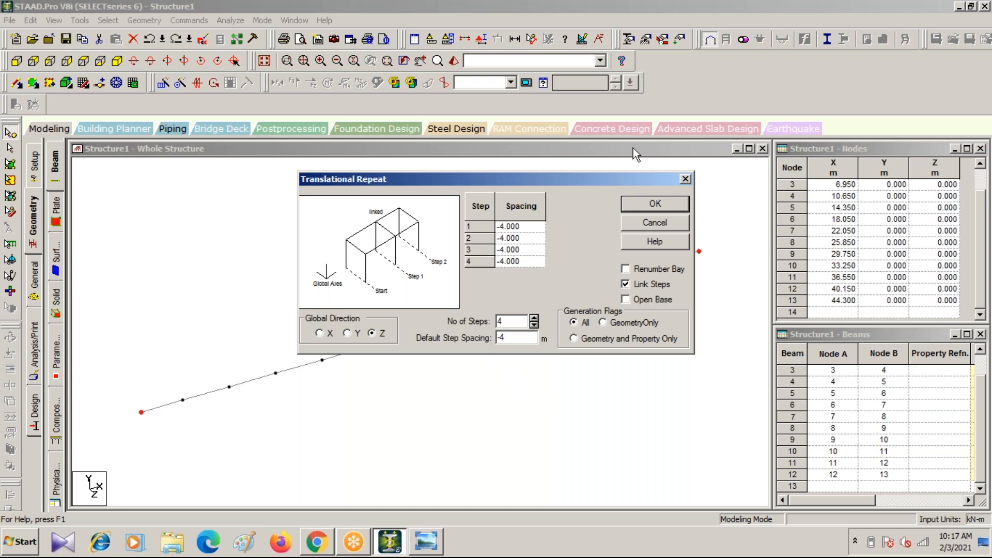
pyautogui.click(652, 206)
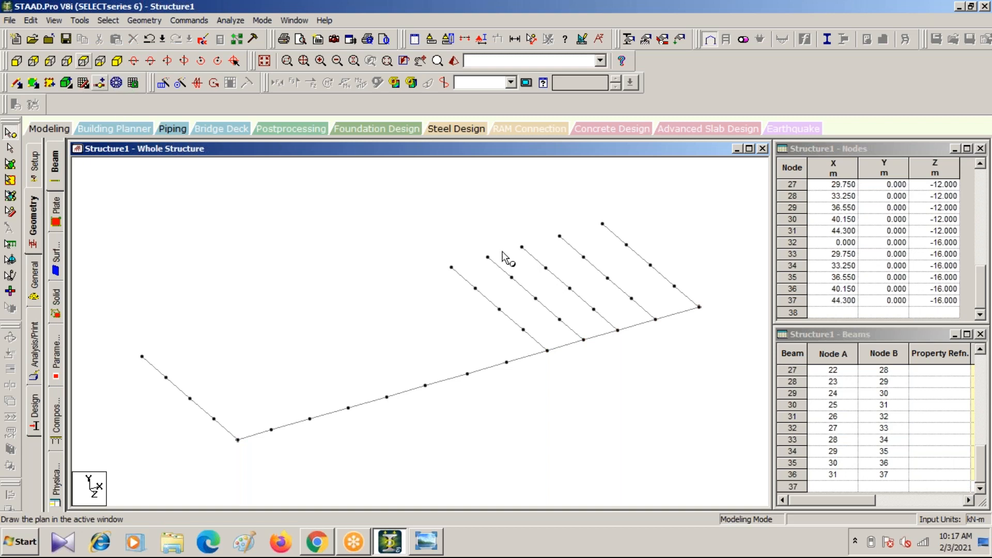
# Delete the stray line of members running along Z from the base line's start at X = 0, including its orphan nodes
pyautogui.moveTo(125, 345); pyautogui.dragTo(140, 317)
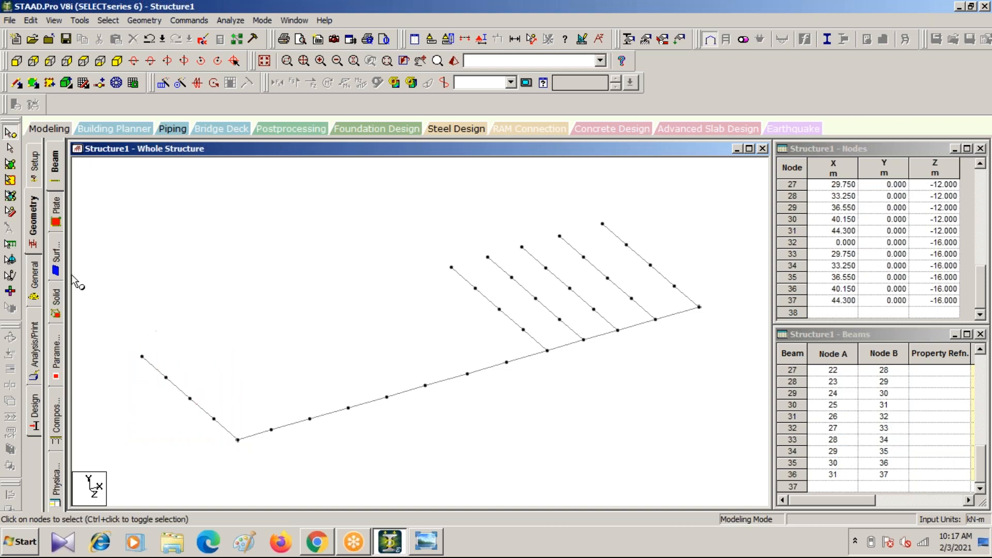
pyautogui.click(10, 197)
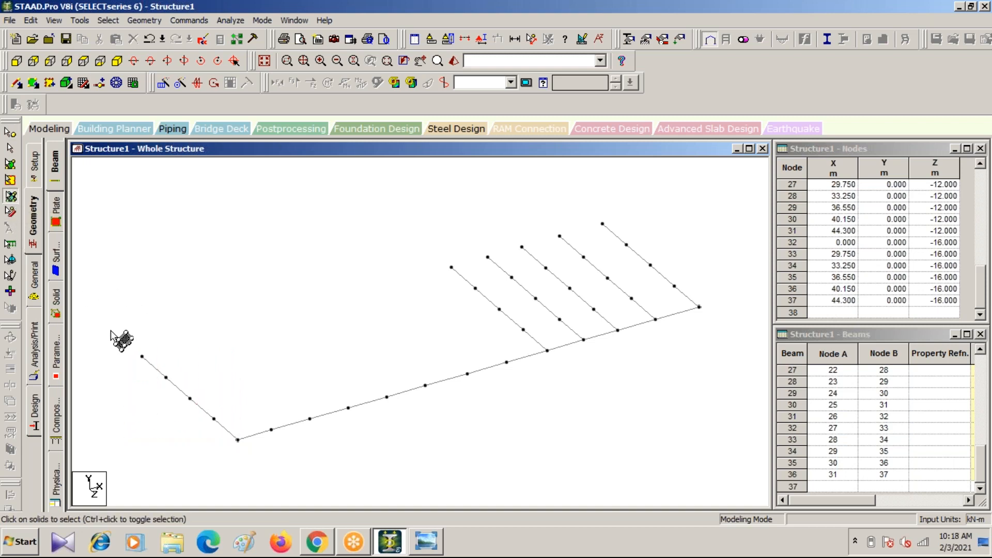
pyautogui.moveTo(116, 335); pyautogui.dragTo(231, 434)
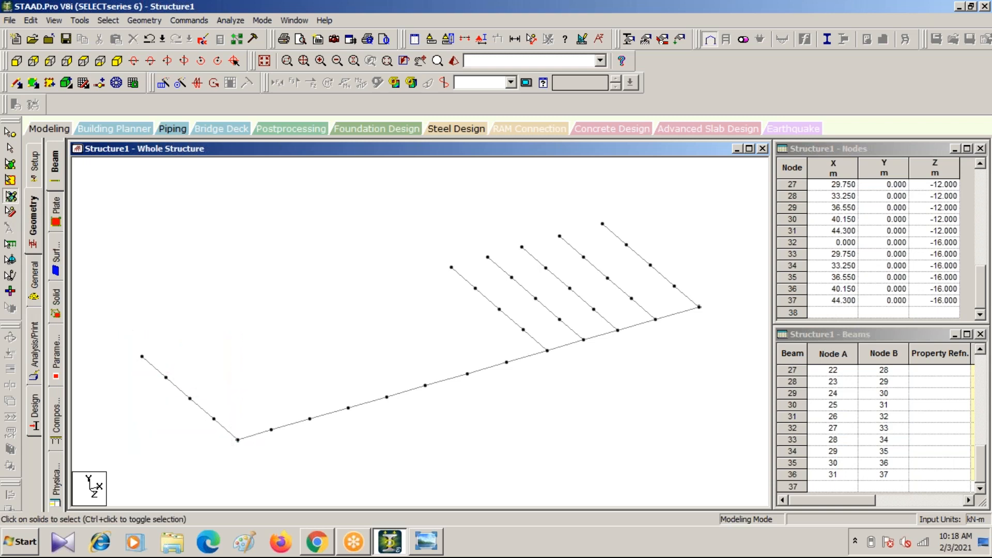
pyautogui.click(10, 212)
pyautogui.moveTo(115, 309); pyautogui.dragTo(231, 448)
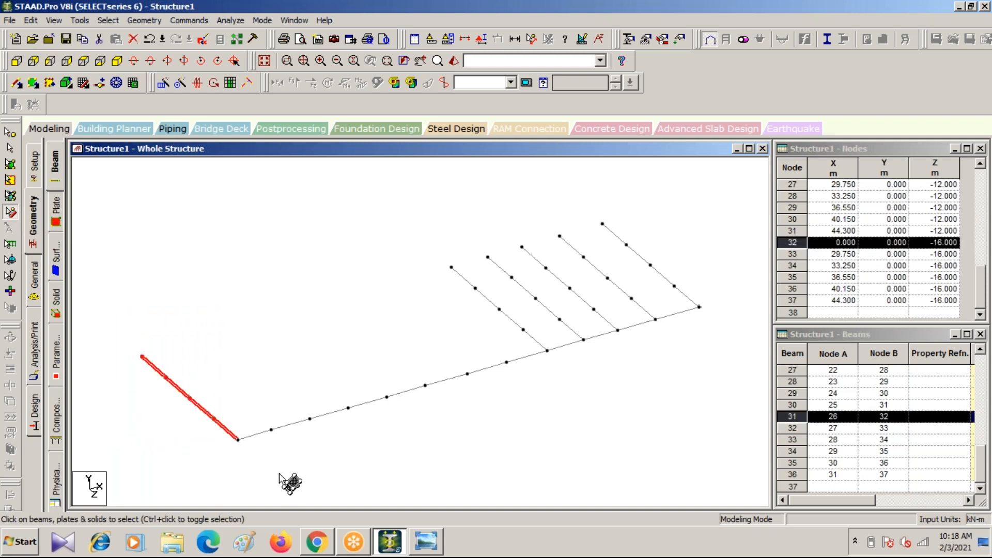
pyautogui.press('Delete')
pyautogui.click(551, 298)
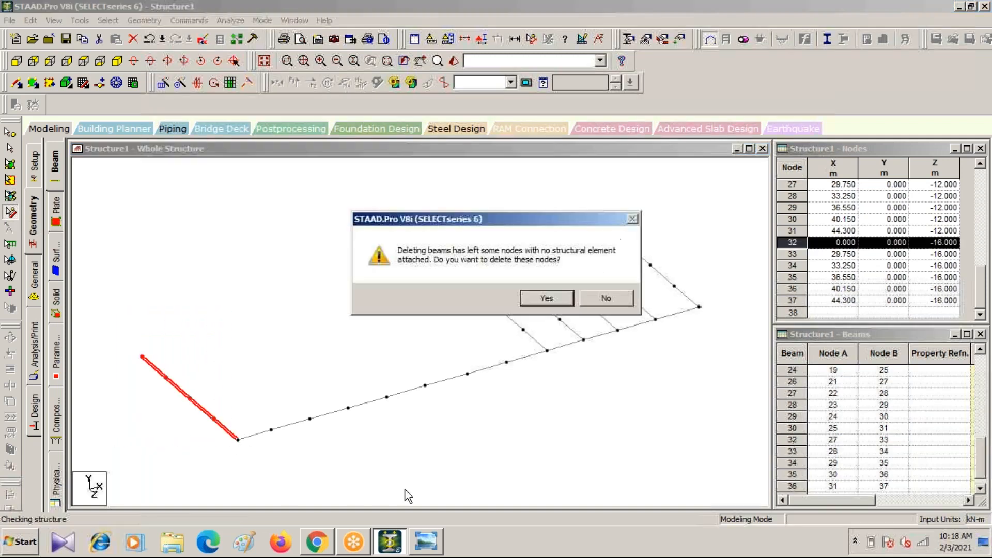
pyautogui.click(532, 300)
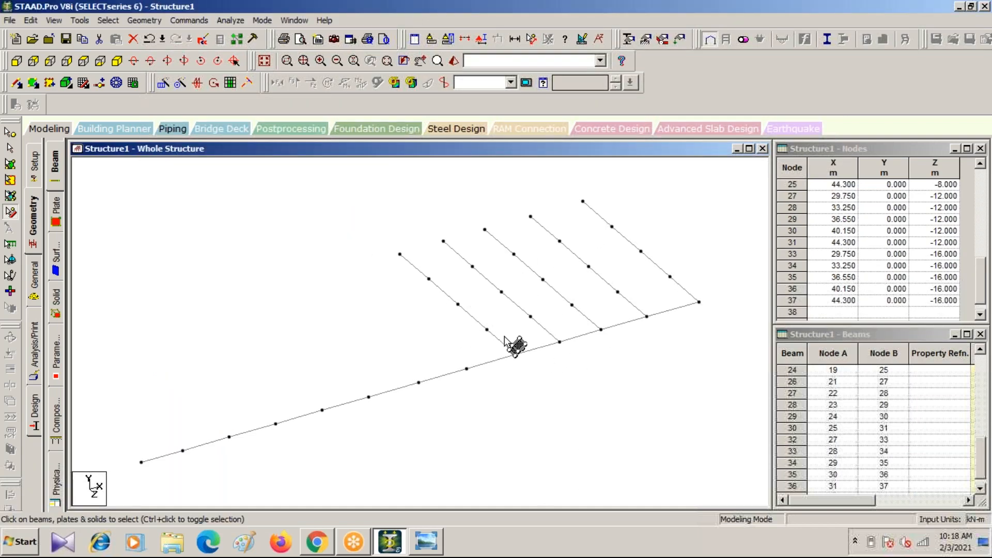
# Check the taller block's storey beams in the frame image, and show the model in plan view
pyautogui.click(433, 547)
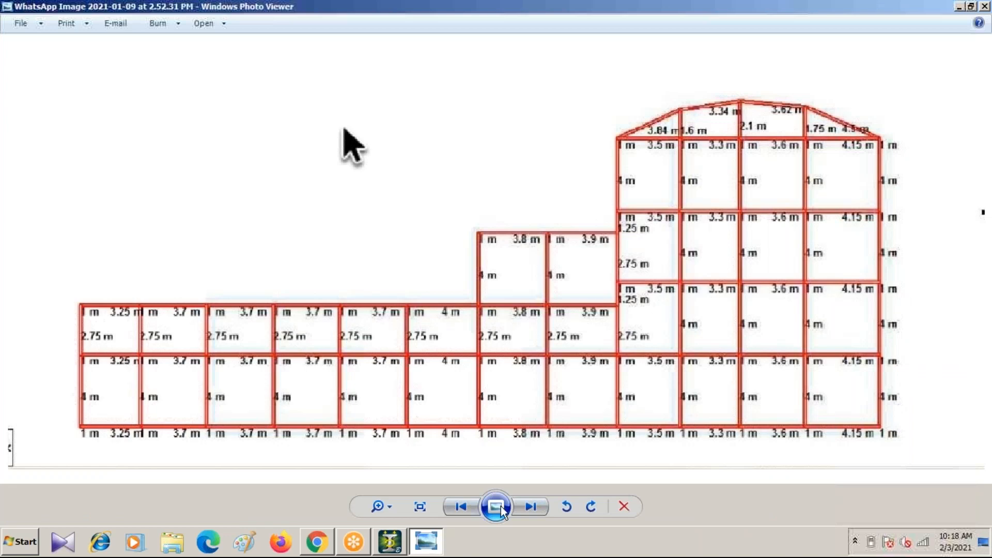
pyautogui.click(703, 24)
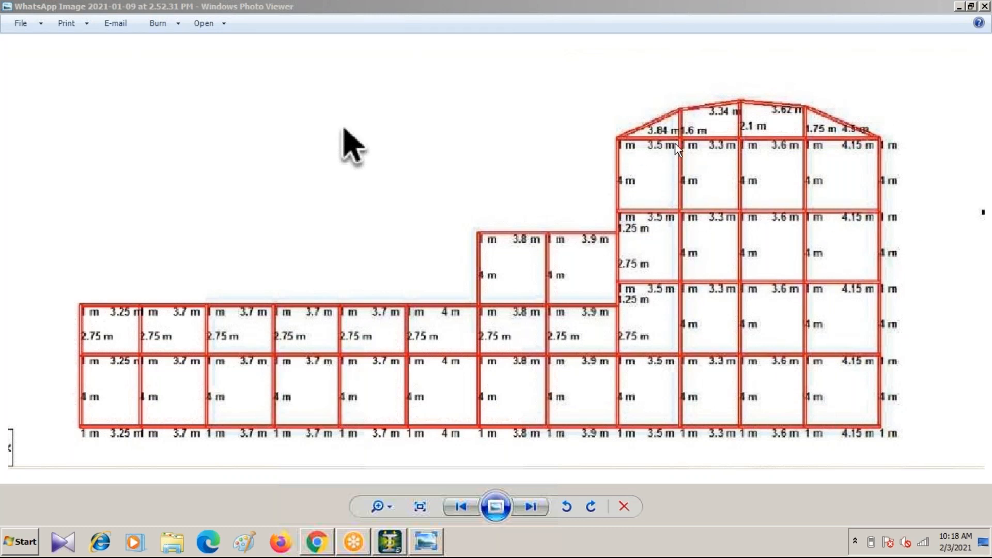
pyautogui.click(408, 7)
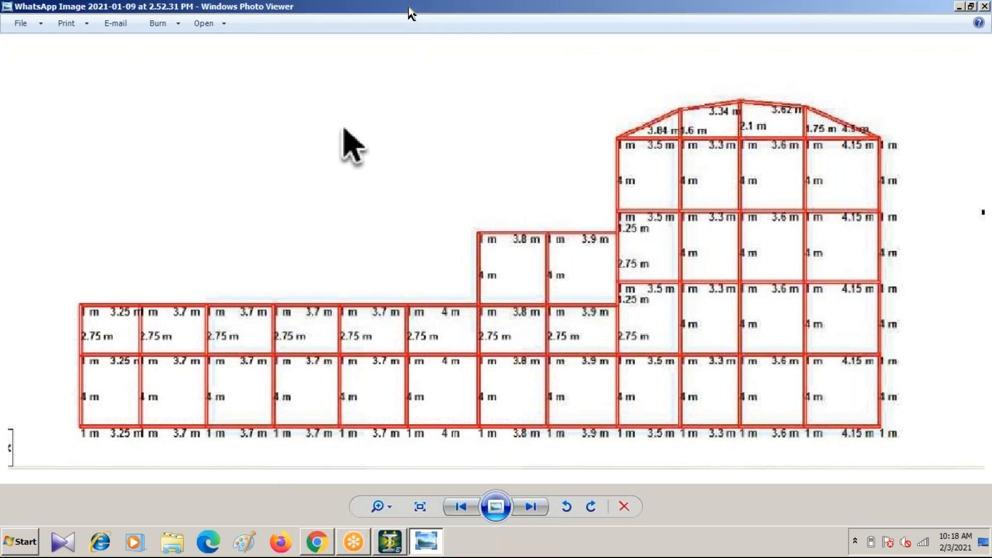
pyautogui.doubleClick(408, 7)
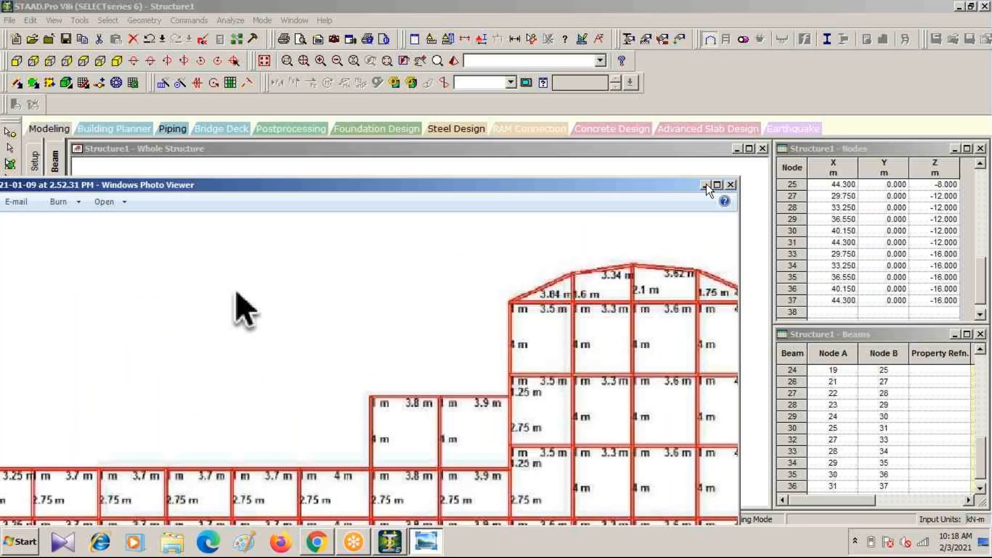
pyautogui.click(705, 185)
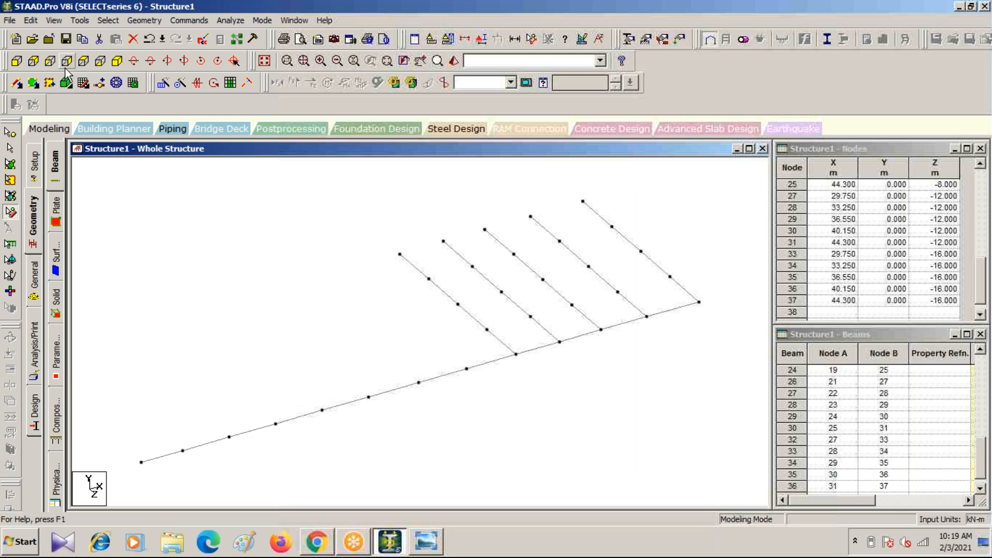
pyautogui.click(83, 61)
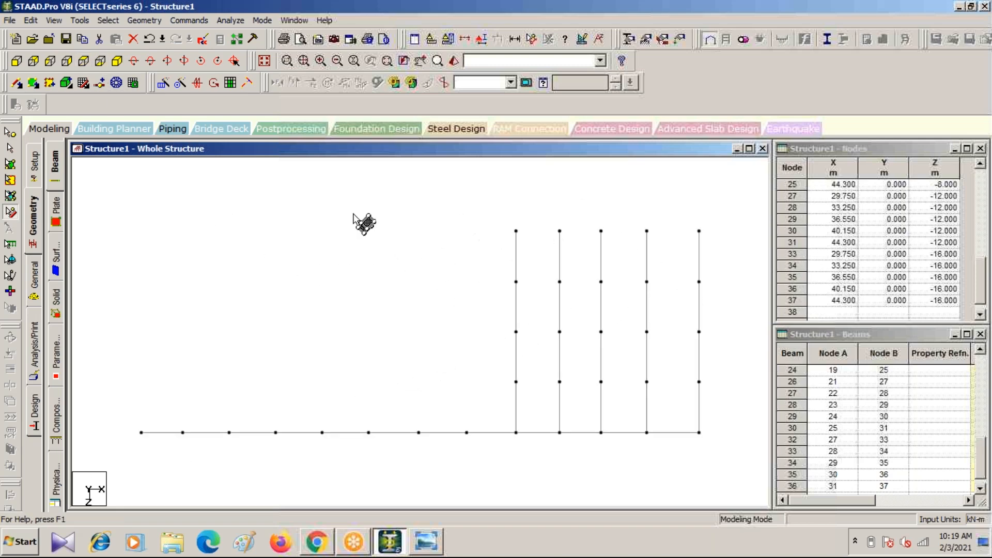
pyautogui.click(9, 133)
pyautogui.moveTo(481, 205); pyautogui.dragTo(743, 401)
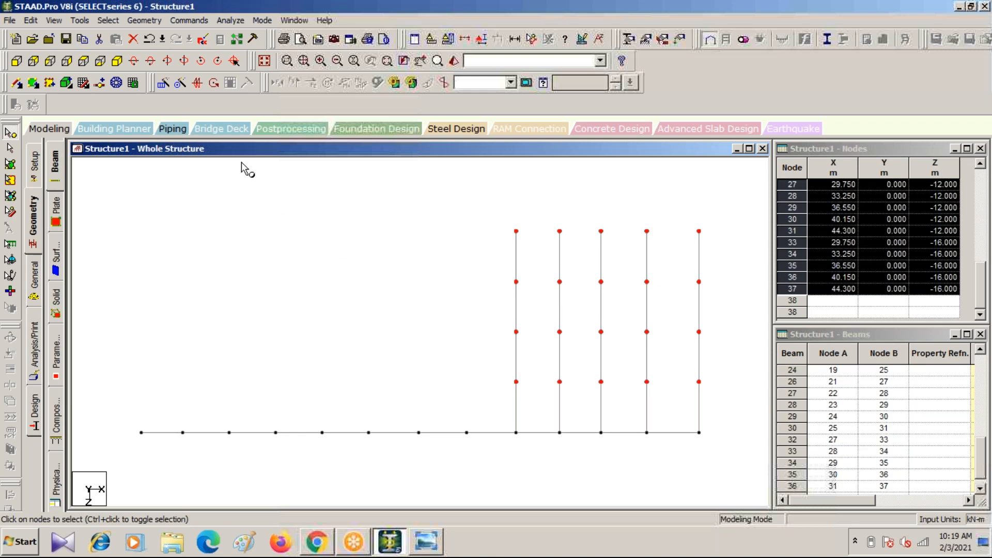
pyautogui.click(146, 20)
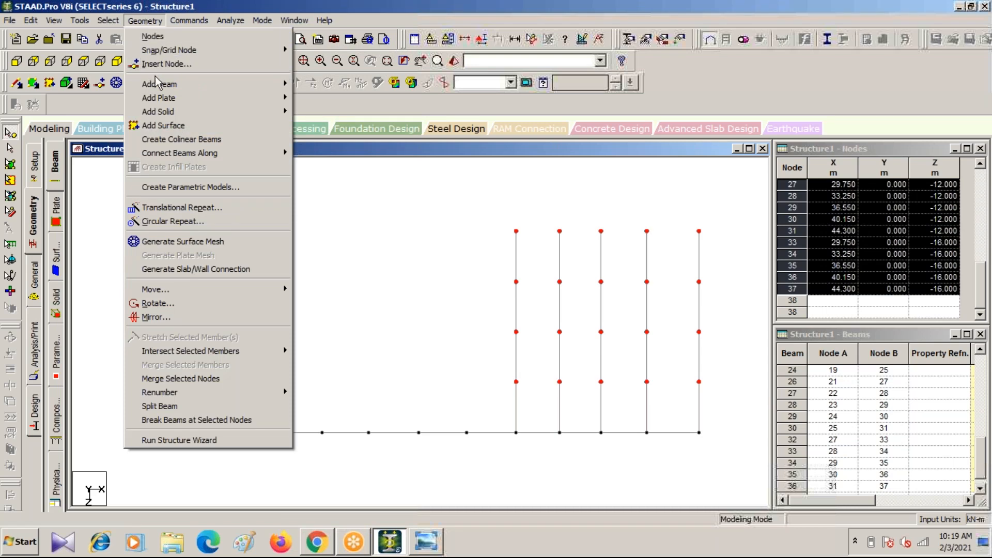
pyautogui.moveTo(161, 86)
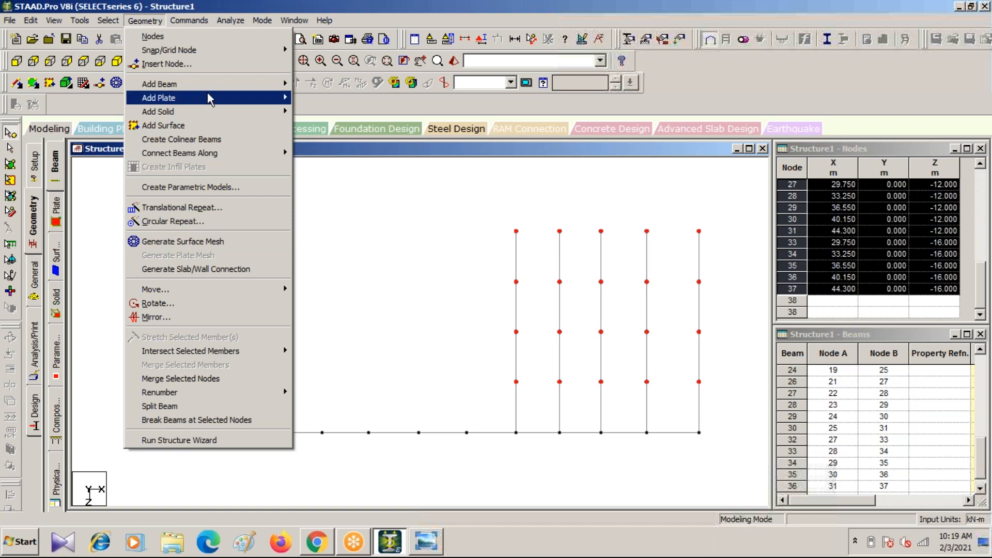
pyautogui.moveTo(212, 92)
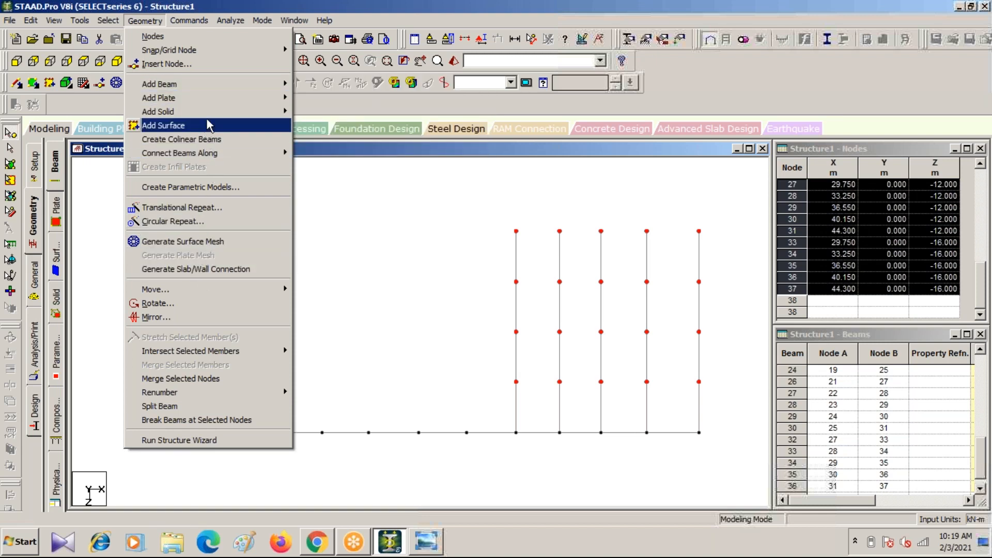
pyautogui.click(332, 277)
pyautogui.click(108, 21)
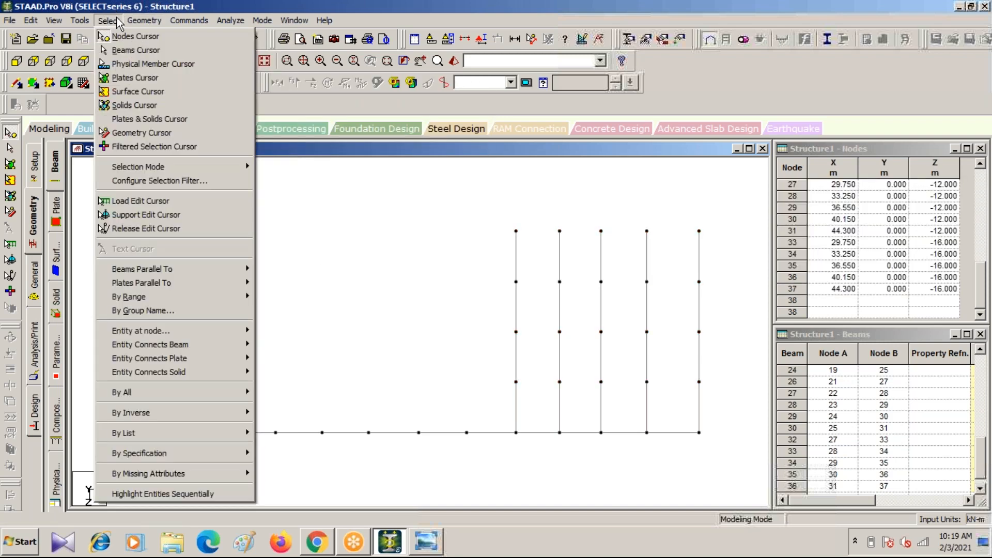
pyautogui.moveTo(181, 273)
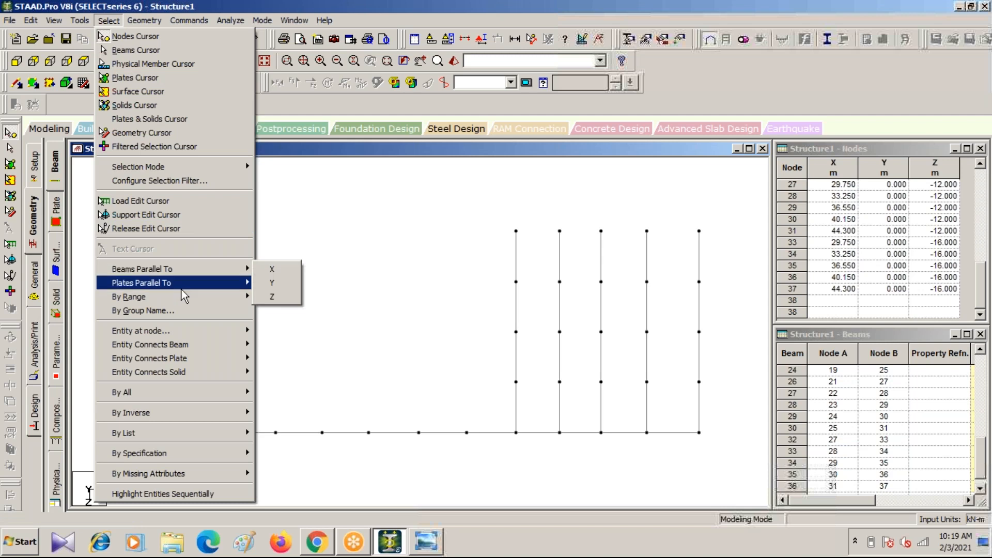
pyautogui.moveTo(184, 343)
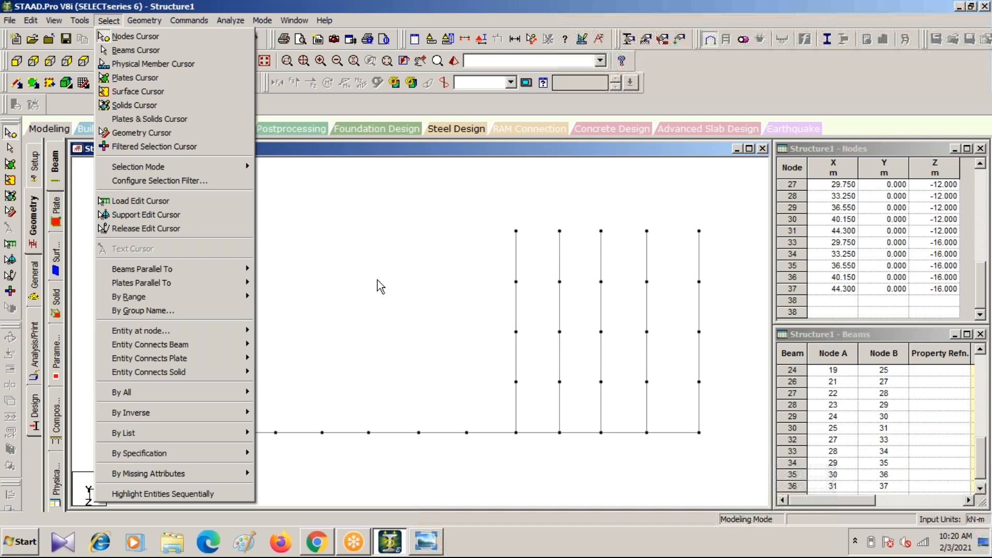
pyautogui.click(354, 217)
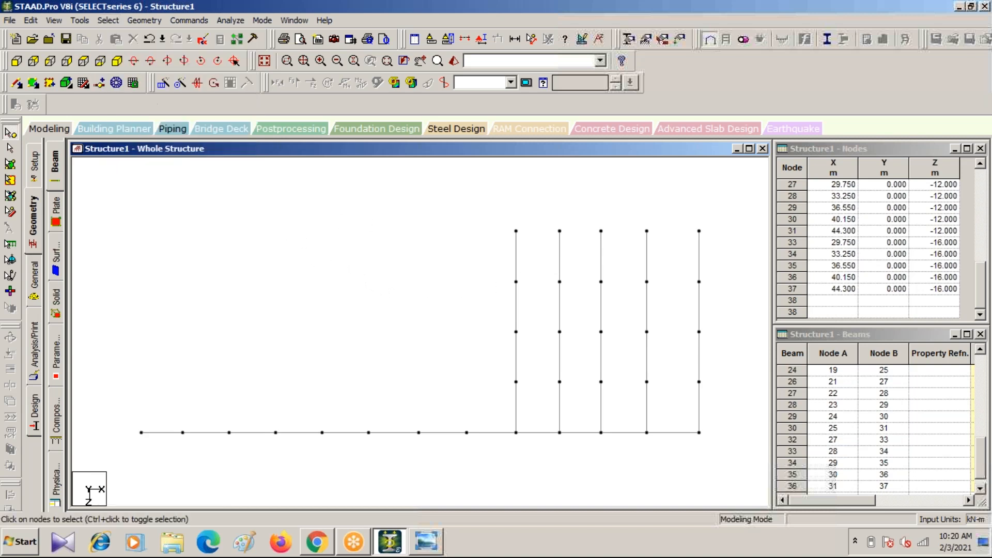
# Select all the taller block's nodes beyond the base line, connect them with beams along the X axis, and show the isometric view
pyautogui.moveTo(505, 200); pyautogui.dragTo(739, 364)
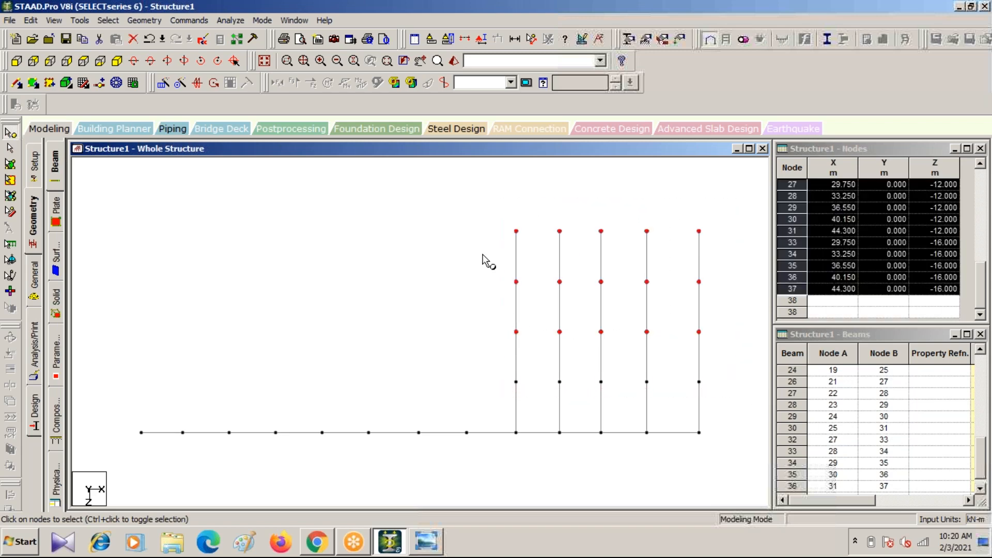
pyautogui.click(144, 22)
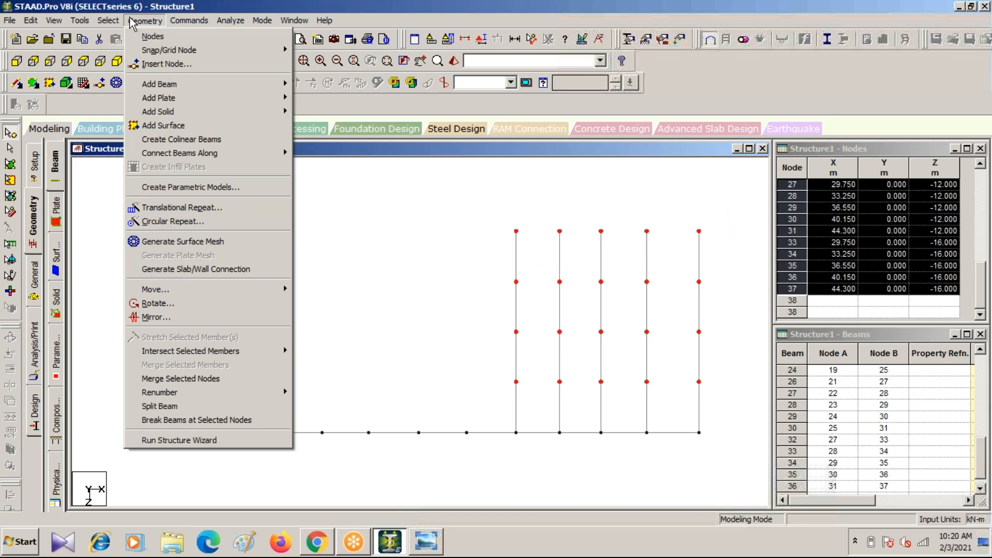
pyautogui.moveTo(117, 19)
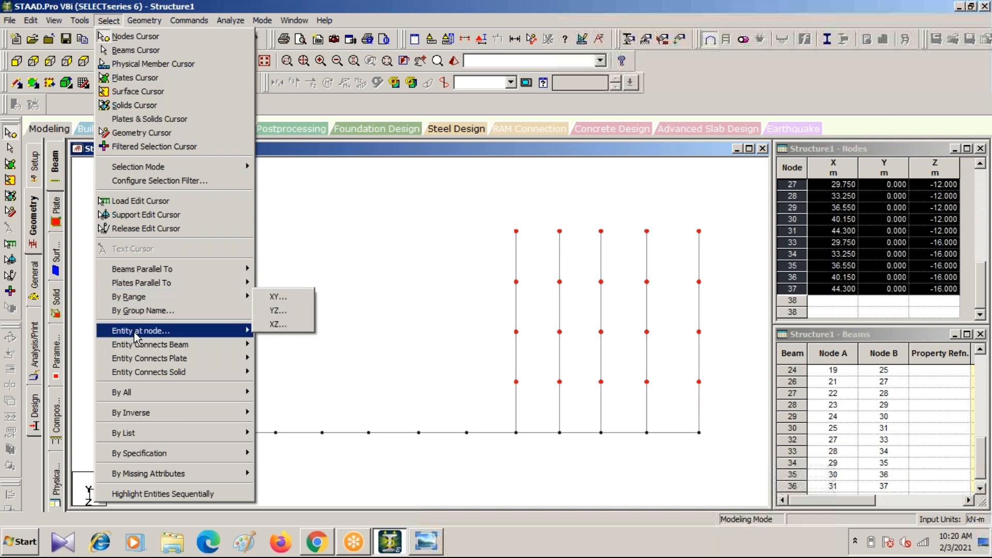
pyautogui.moveTo(138, 347)
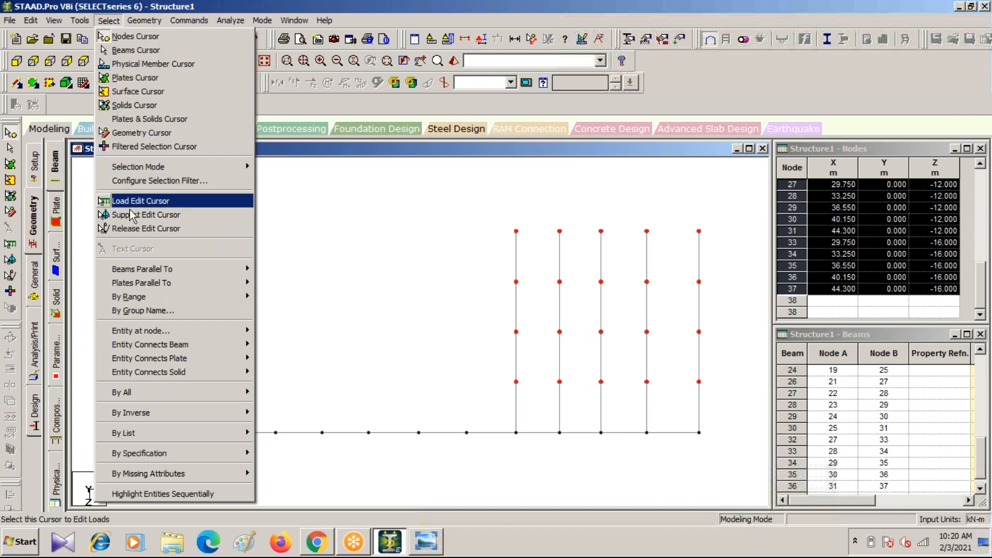
pyautogui.moveTo(134, 271)
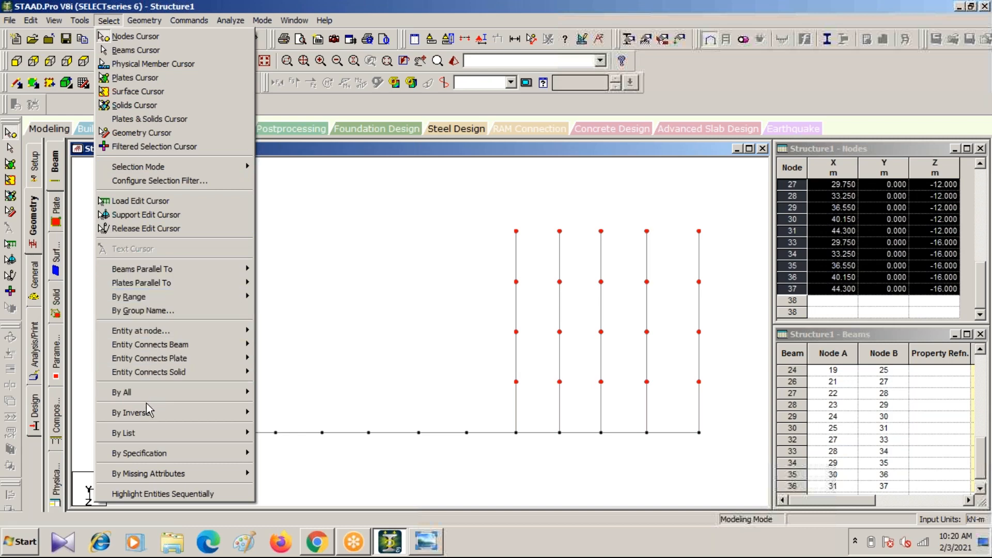
pyautogui.click(109, 20)
pyautogui.click(145, 20)
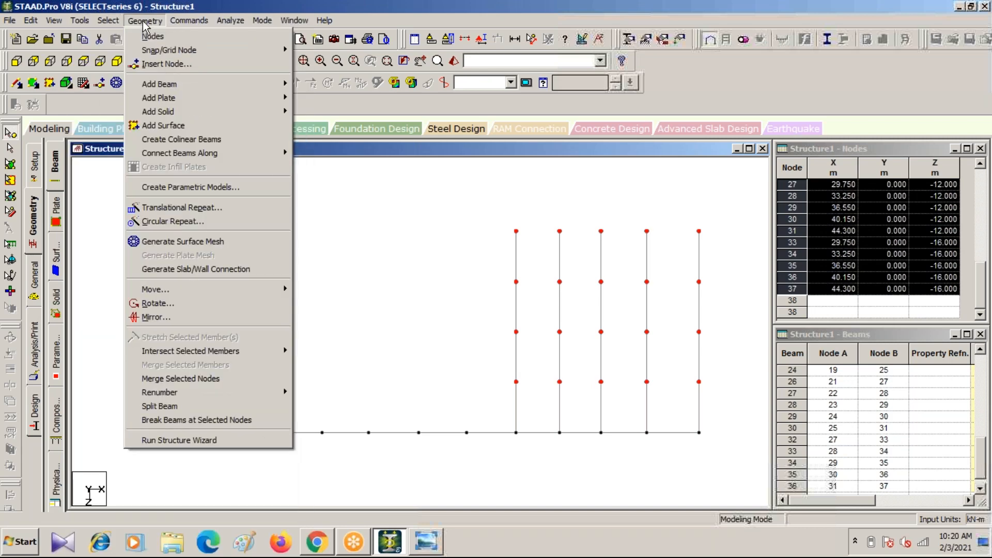
pyautogui.moveTo(179, 156)
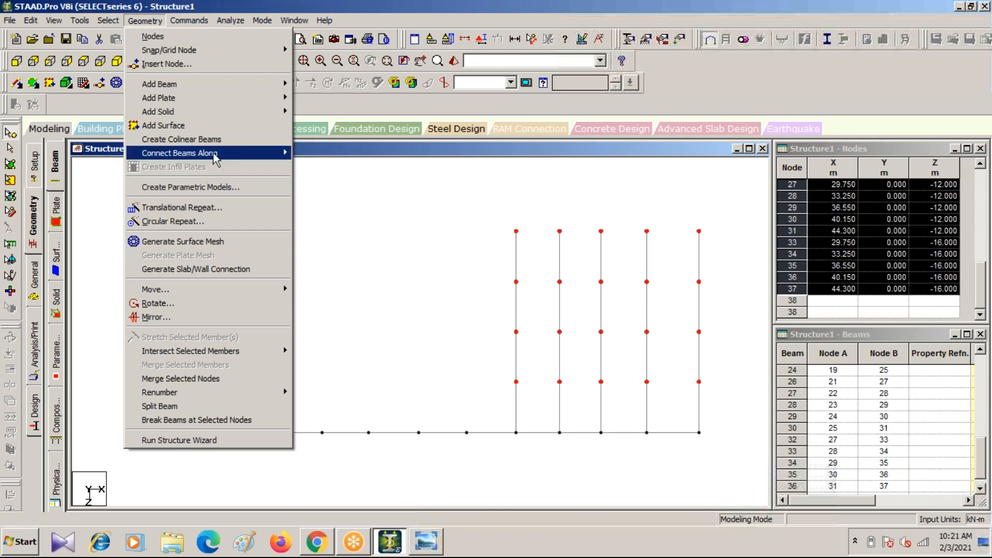
pyautogui.moveTo(215, 159)
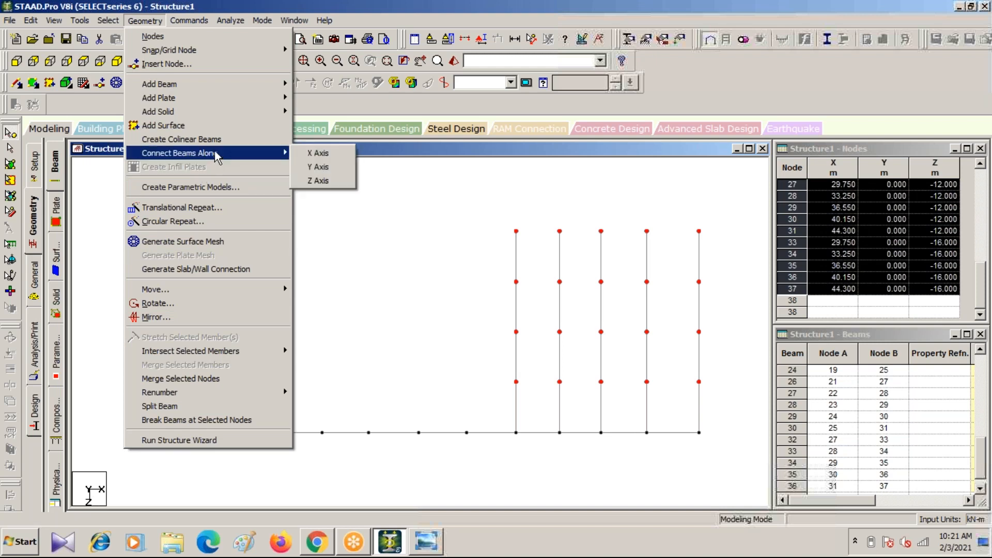
pyautogui.click(315, 154)
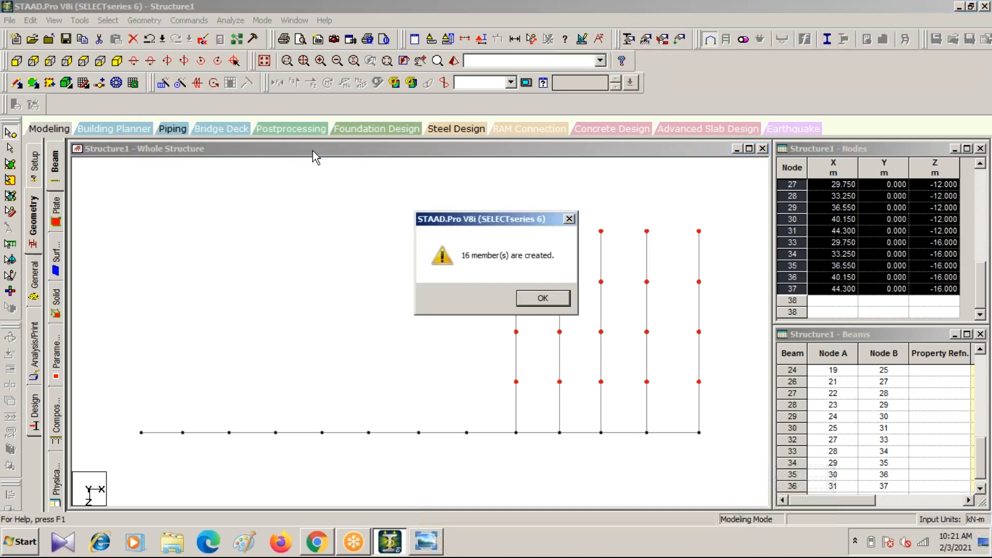
pyautogui.click(536, 299)
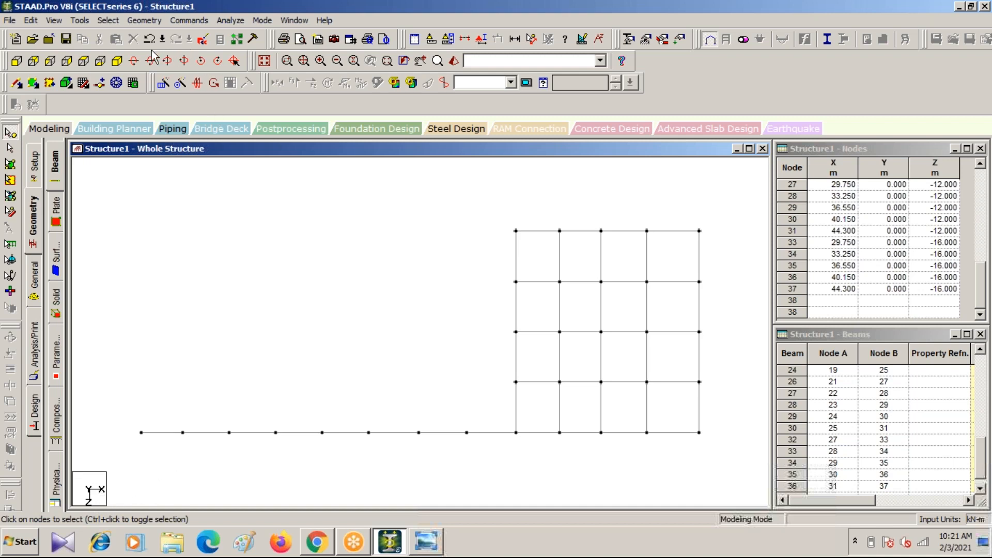
pyautogui.click(116, 61)
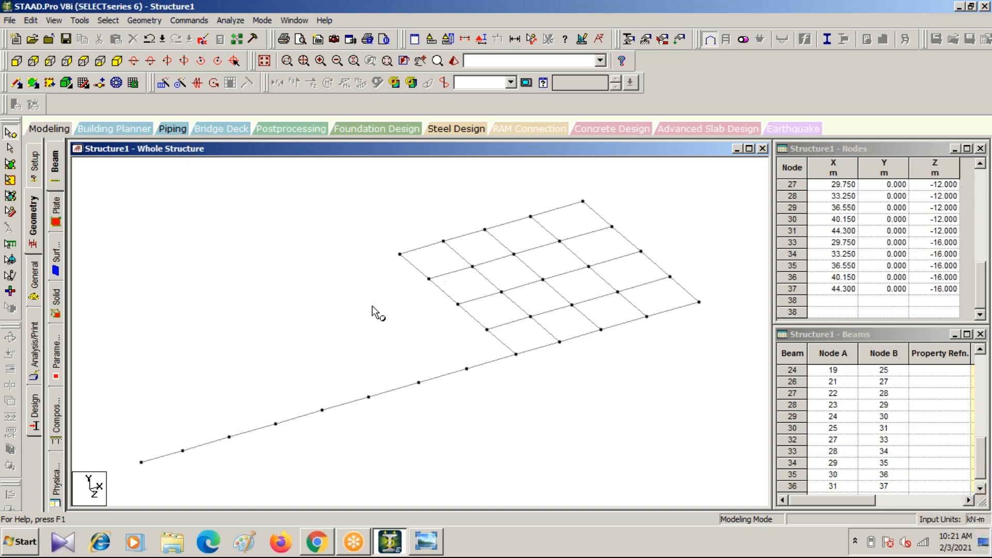
# Undo the beams connected along X between the taller block's storey nodes, back to the lines along Z only
pyautogui.moveTo(364, 307); pyautogui.dragTo(351, 248, button='middle')
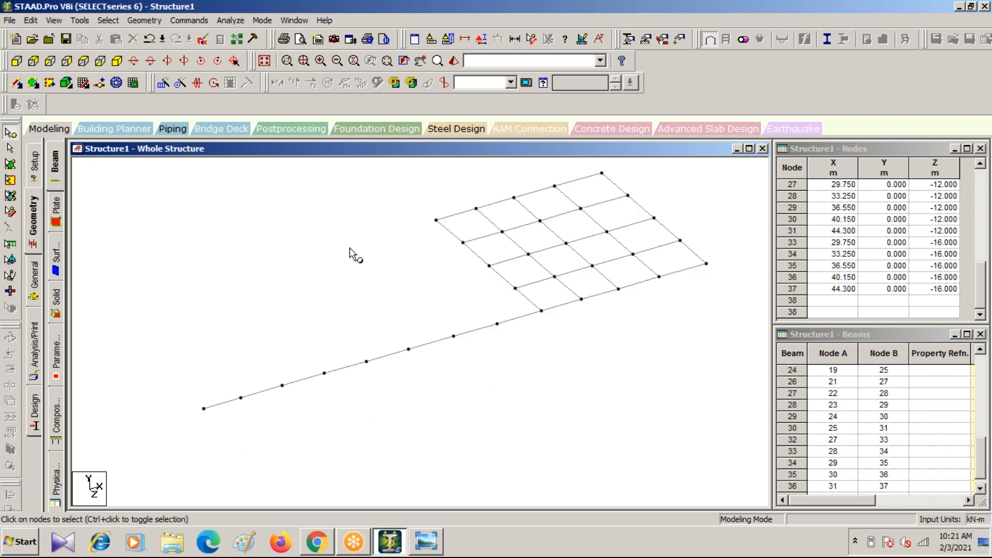
pyautogui.hotkey('ctrl', 'z')
pyautogui.hotkey('ctrl', 'z')
pyautogui.hotkey('ctrl', 'z')
pyautogui.hotkey('ctrl', 'z')
pyautogui.hotkey('ctrl', 'z')
pyautogui.hotkey('ctrl', 'z')
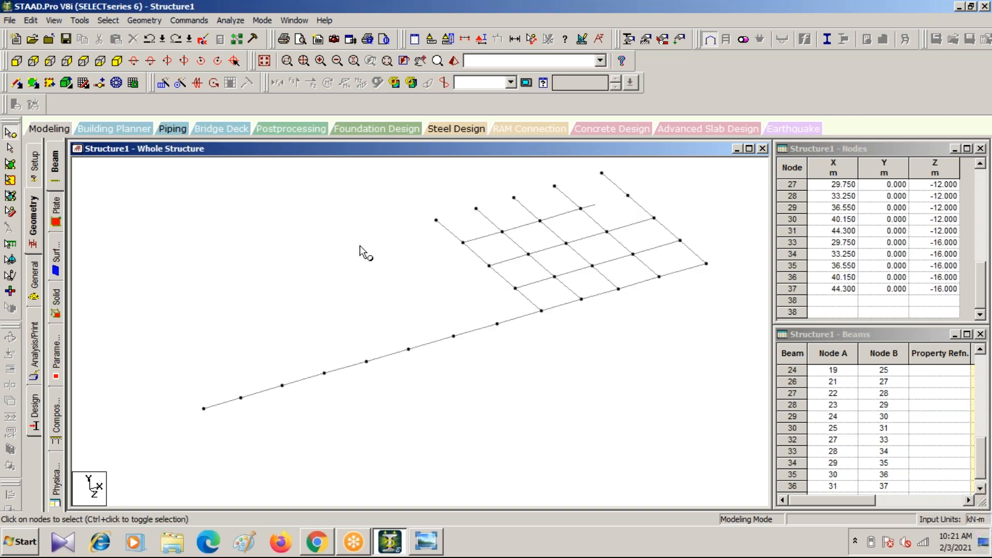
pyautogui.hotkey('ctrl', 'z')
pyautogui.hotkey('ctrl', 'z')
pyautogui.hotkey('ctrl', 'z')
pyautogui.hotkey('ctrl', 'z')
pyautogui.hotkey('ctrl', 'z')
pyautogui.hotkey('ctrl', 'z')
pyautogui.hotkey('ctrl', 'z')
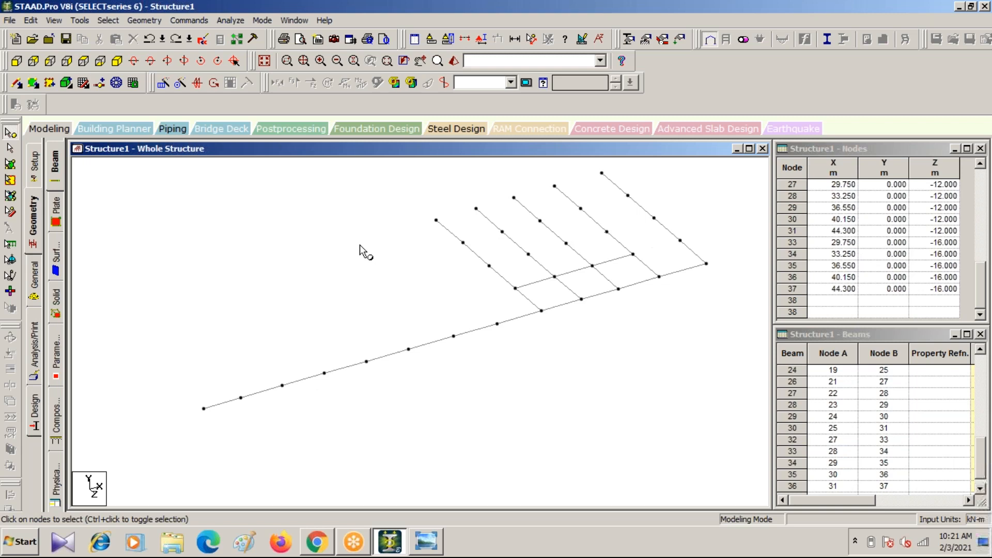
pyautogui.hotkey('ctrl', 'z')
pyautogui.hotkey('ctrl', 'z')
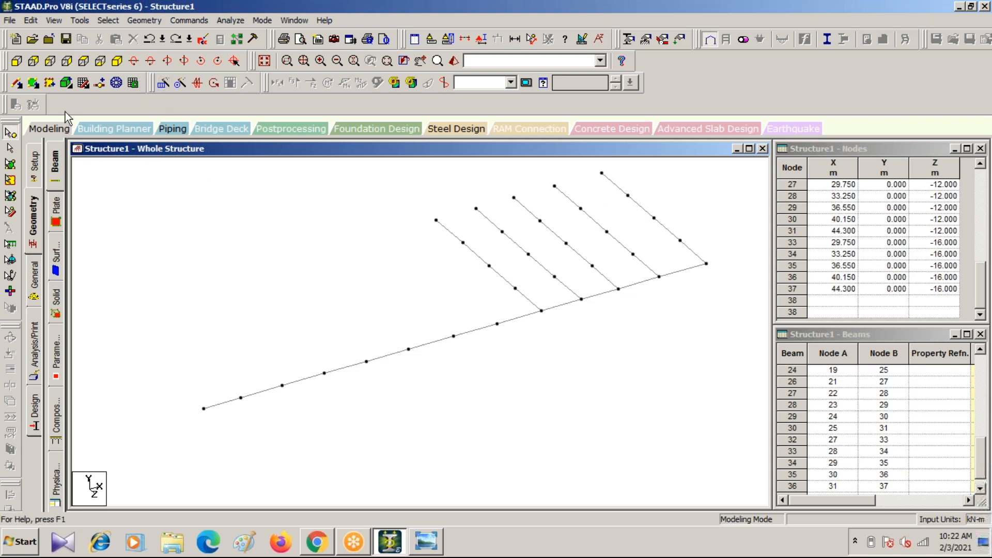
# In plan view, select all the taller block's nodes beyond the base line, connect them along the X axis, and return to the isometric view
pyautogui.click(11, 84)
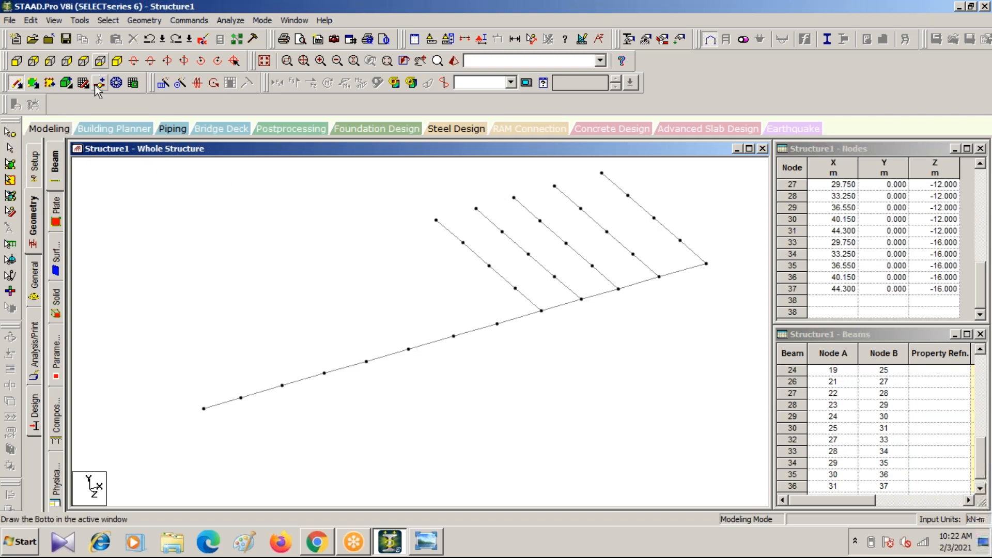
pyautogui.click(83, 60)
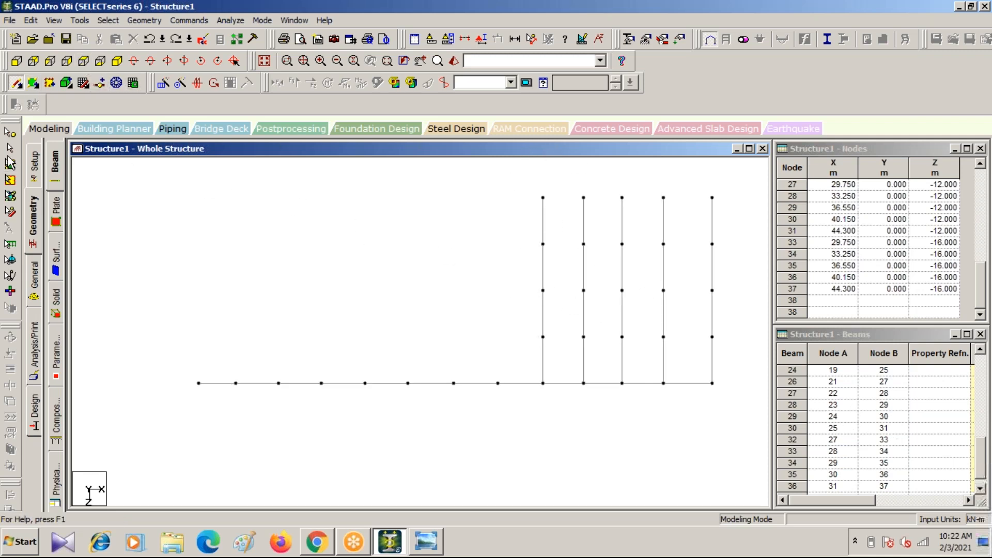
pyautogui.click(10, 132)
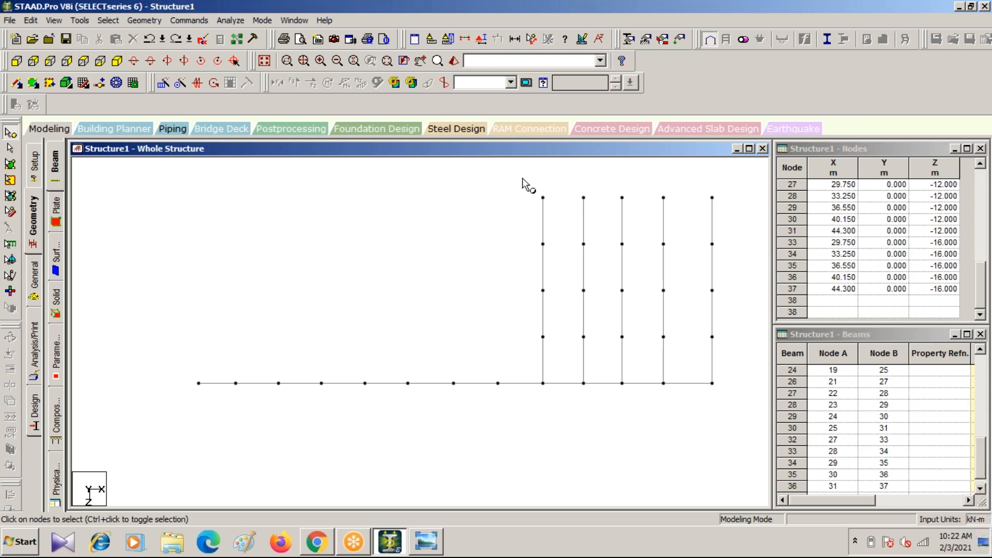
pyautogui.moveTo(523, 177); pyautogui.dragTo(742, 355)
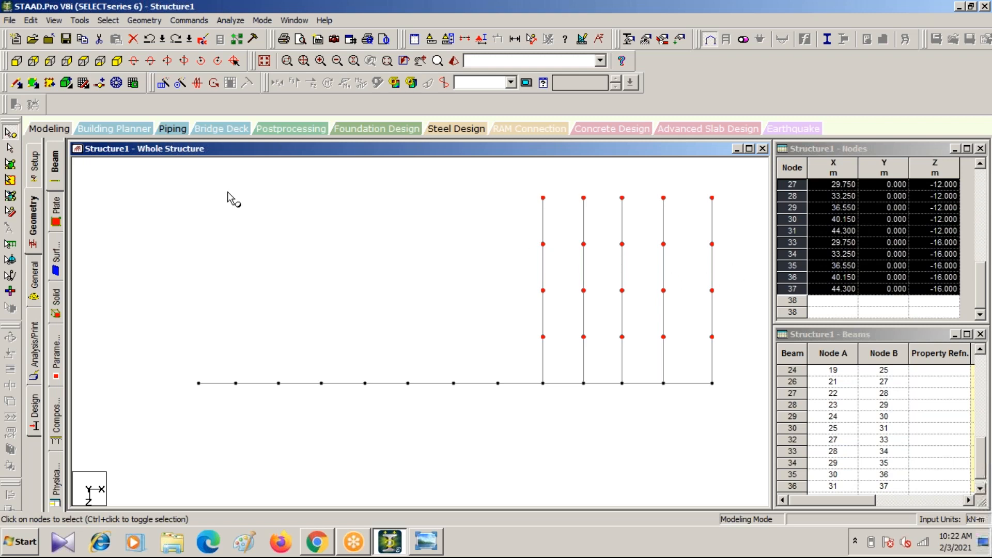
pyautogui.click(145, 20)
pyautogui.moveTo(154, 155)
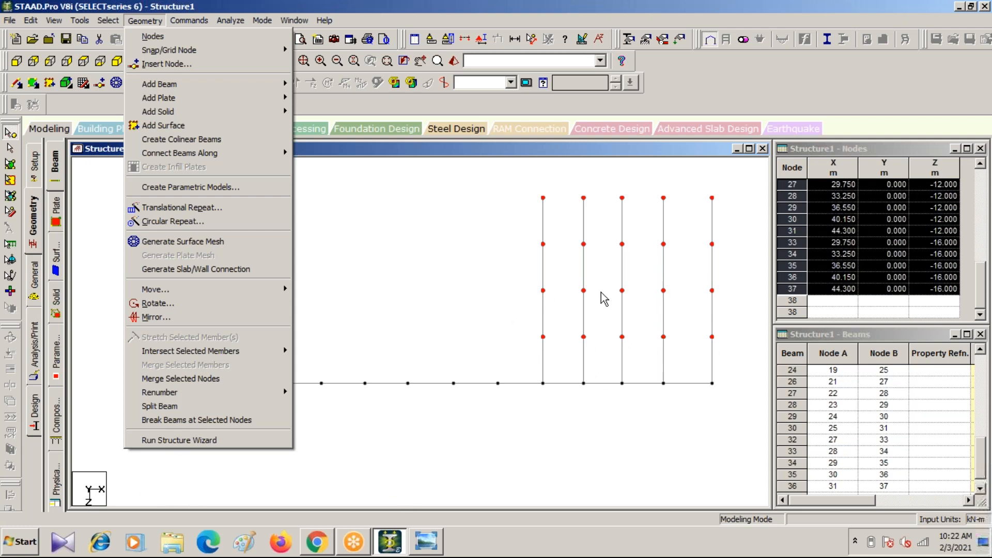
pyautogui.moveTo(233, 158)
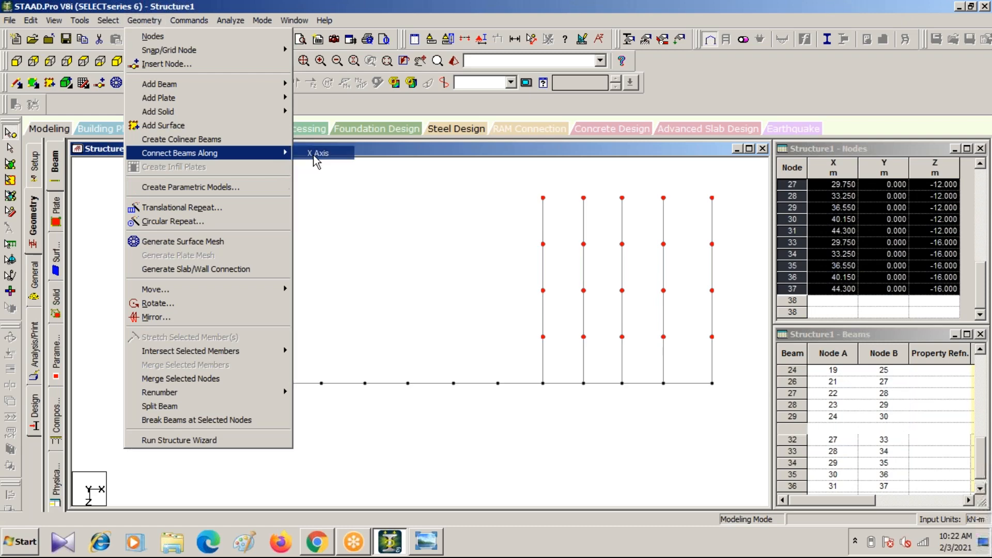
pyautogui.click(315, 154)
pyautogui.click(542, 299)
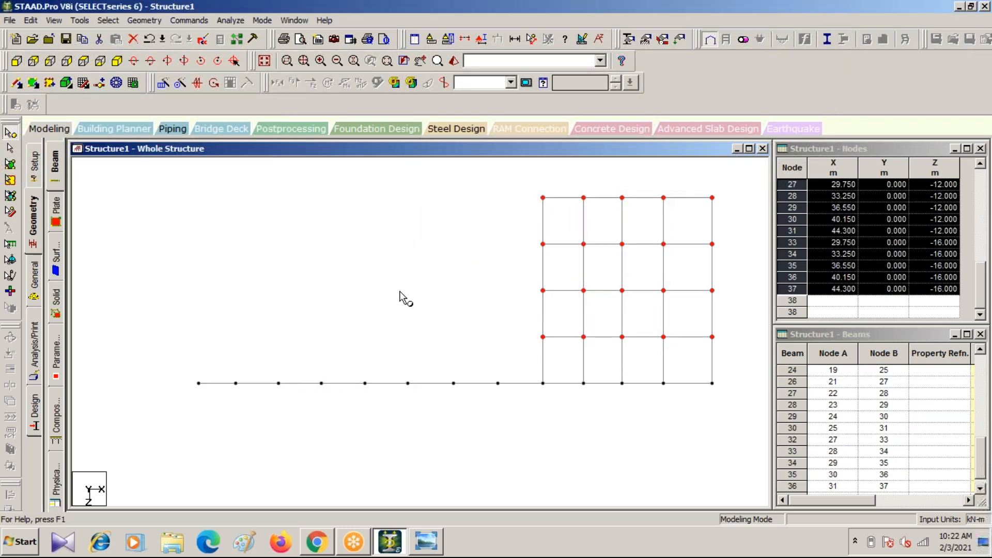
pyautogui.click(116, 61)
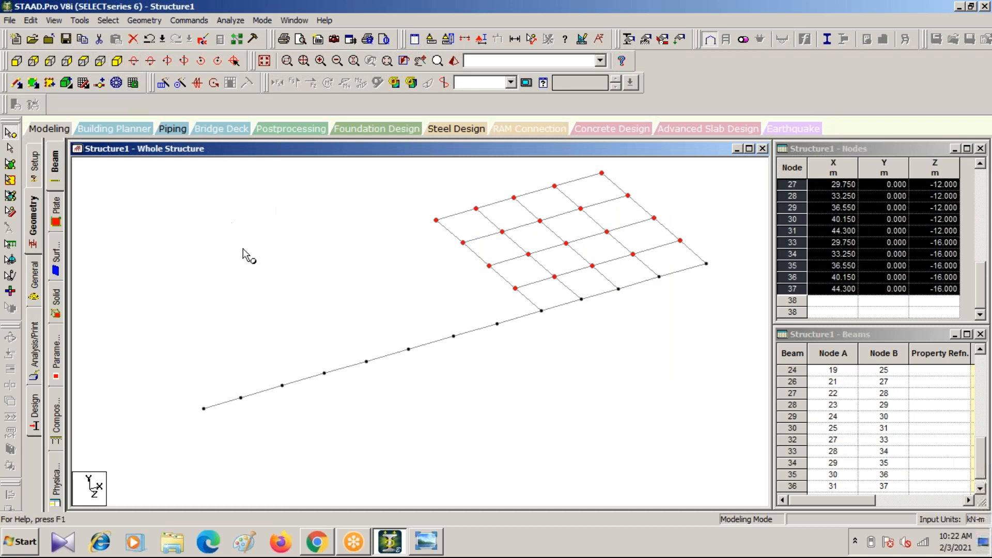
pyautogui.click(362, 265)
pyautogui.moveTo(379, 264); pyautogui.dragTo(324, 355, button='middle')
pyautogui.scroll(1, 458, 281)
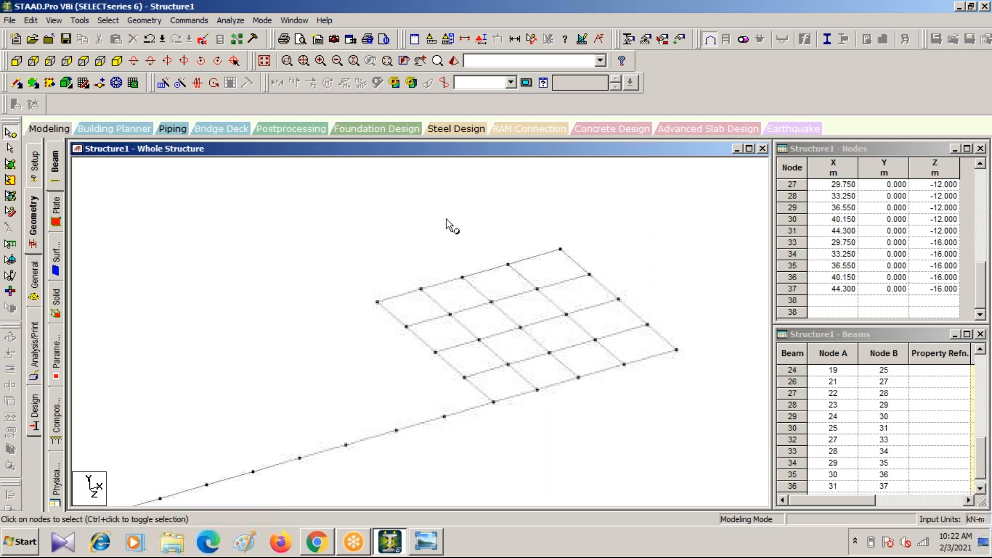
# Examine the taller block's roof post heights and sloping member lengths in the frame image, and accept the auto save
pyautogui.click(425, 543)
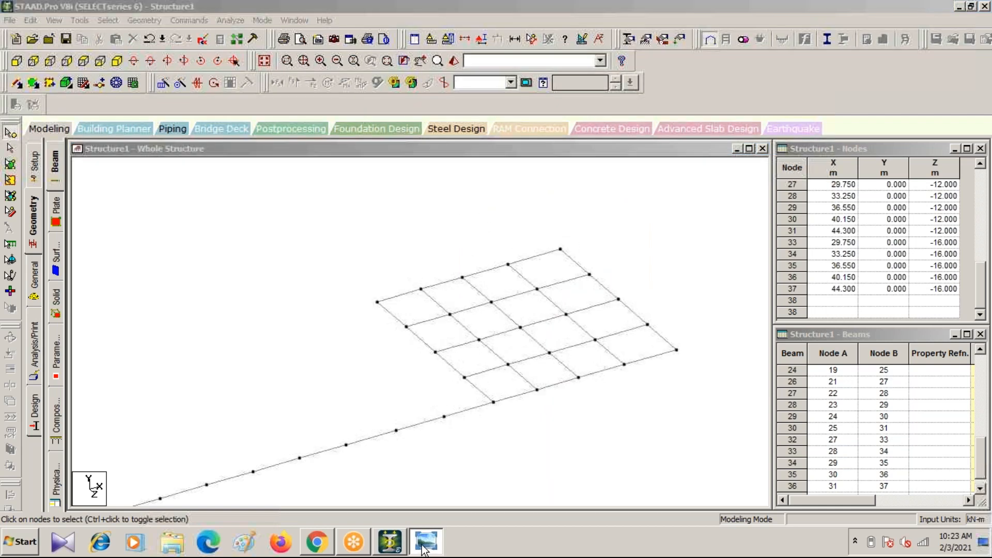
pyautogui.moveTo(621, 371); pyautogui.dragTo(485, 366)
pyautogui.scroll(3, 487, 296)
pyautogui.moveTo(515, 307); pyautogui.dragTo(351, 336)
pyautogui.scroll(1, 351, 336)
pyautogui.scroll(1, 346, 337)
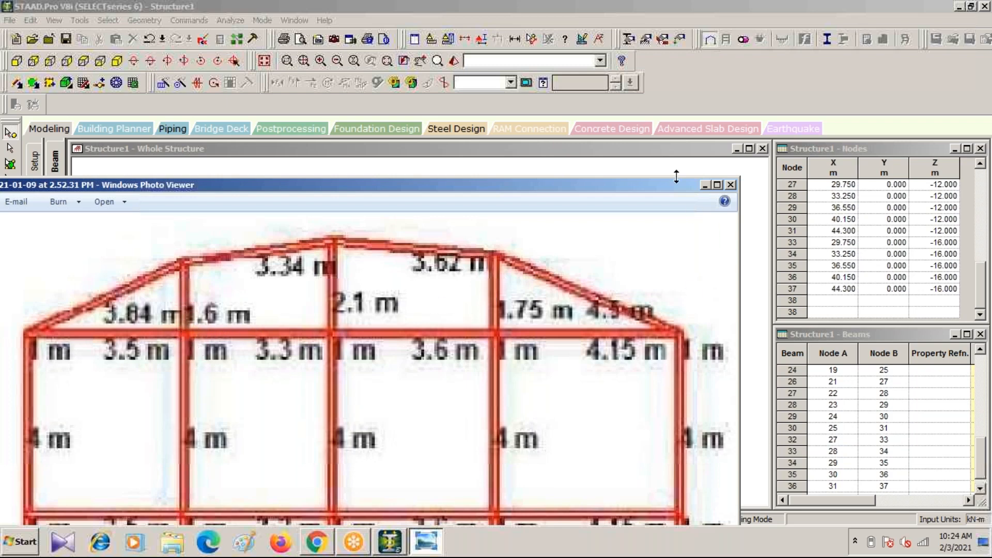
pyautogui.click(704, 186)
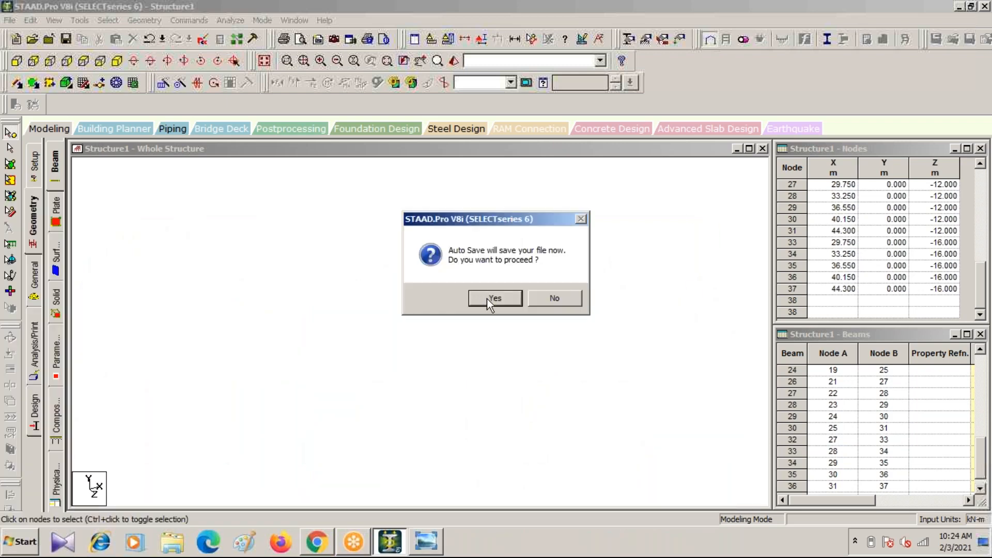
pyautogui.click(487, 299)
pyautogui.click(411, 285)
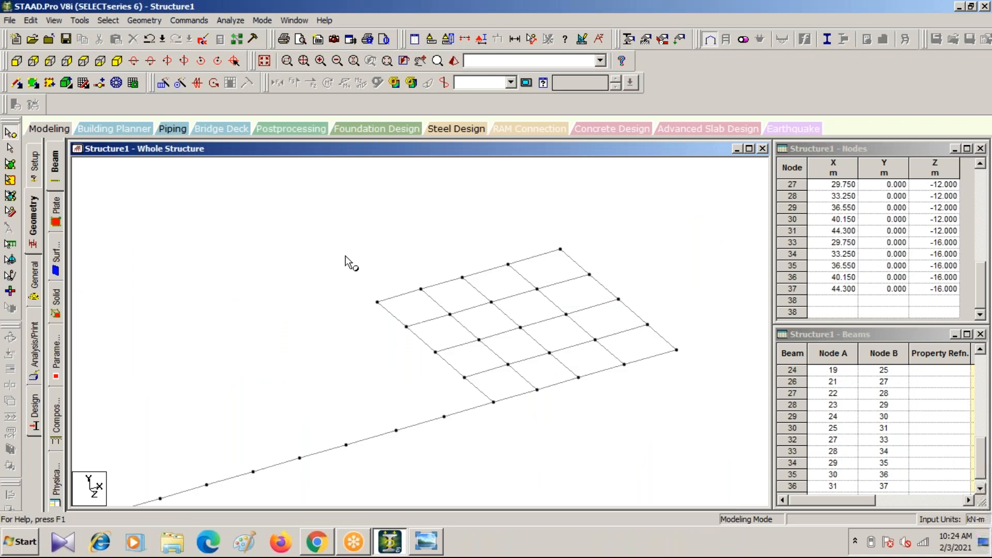
# Create the first inner roof post from the top node at X = 33.25 m with Translational Repeat: Z direction, 1 linked step, -1.6 m spacing
pyautogui.click(421, 288)
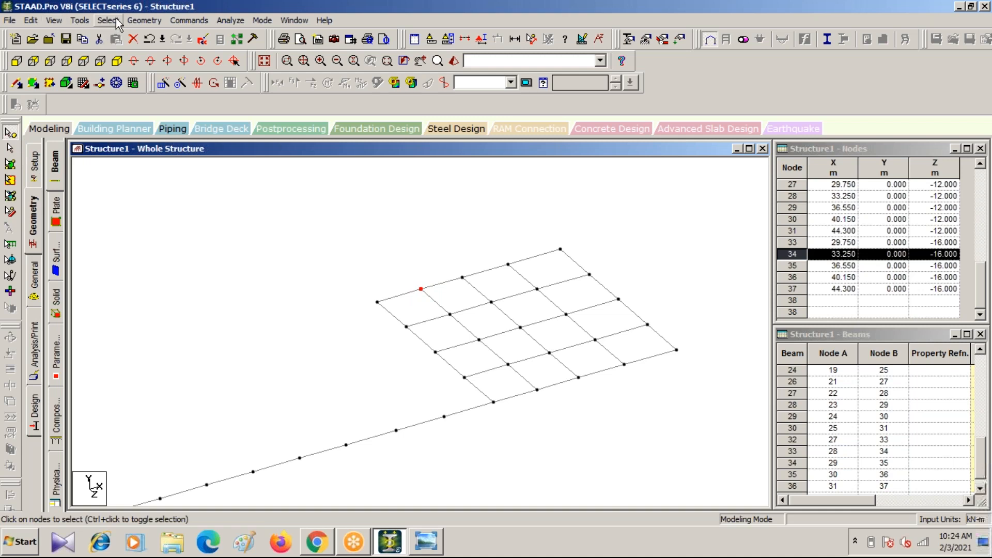
pyautogui.click(164, 83)
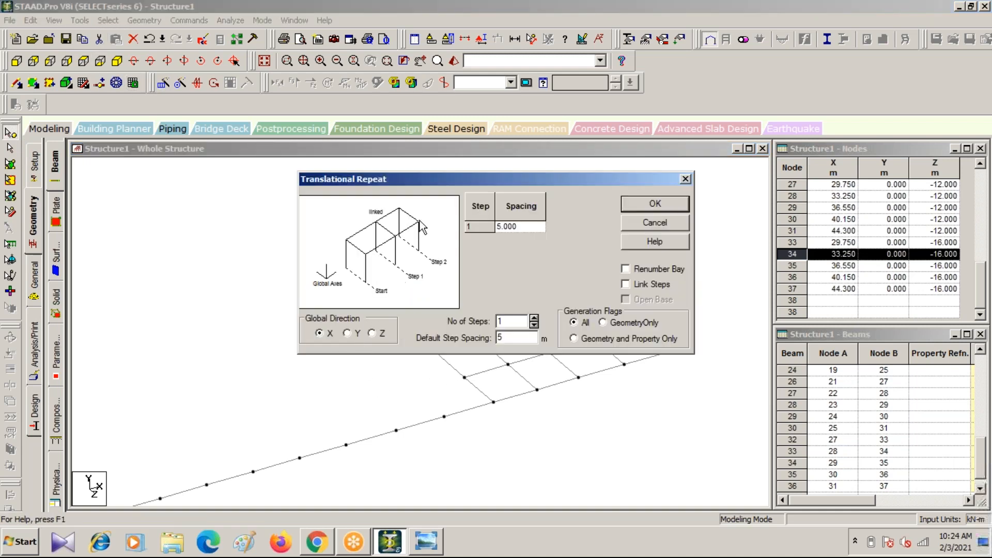
pyautogui.moveTo(435, 182); pyautogui.dragTo(682, 181)
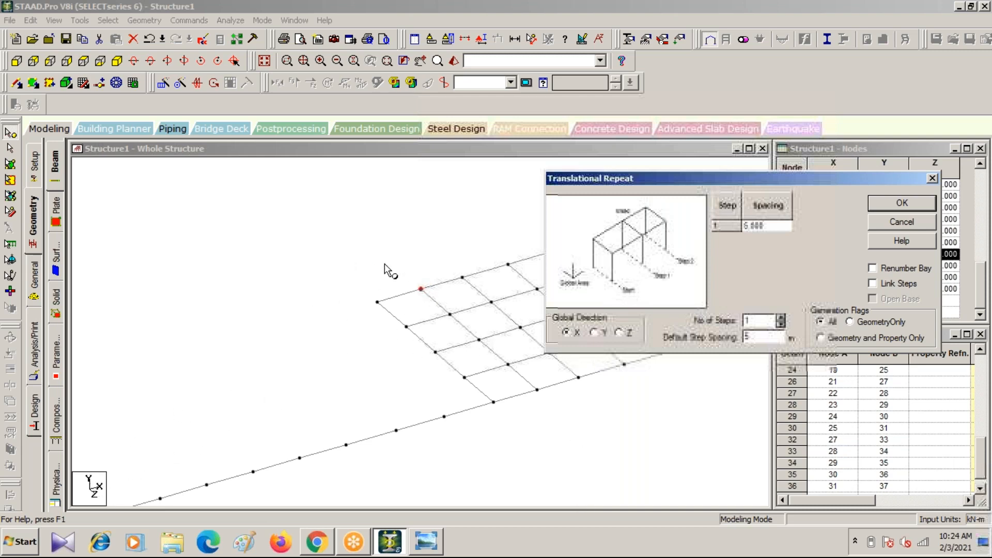
pyautogui.click(619, 334)
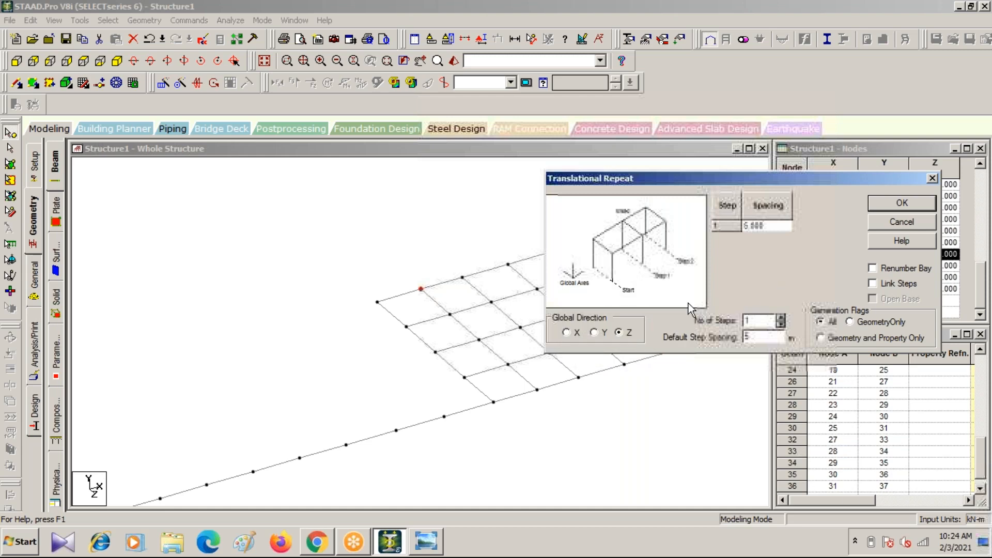
pyautogui.moveTo(750, 337); pyautogui.dragTo(734, 336)
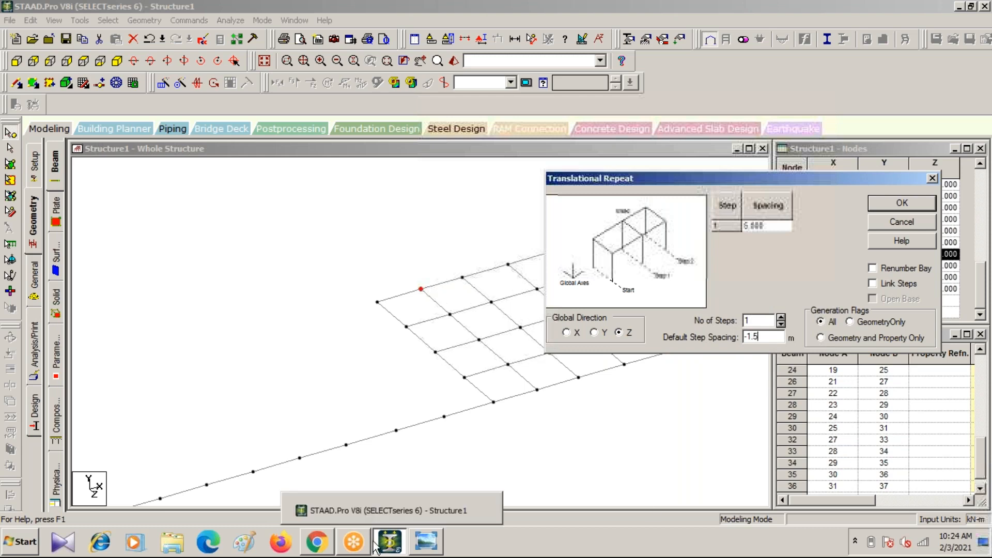
pyautogui.click(424, 542)
pyautogui.click(425, 542)
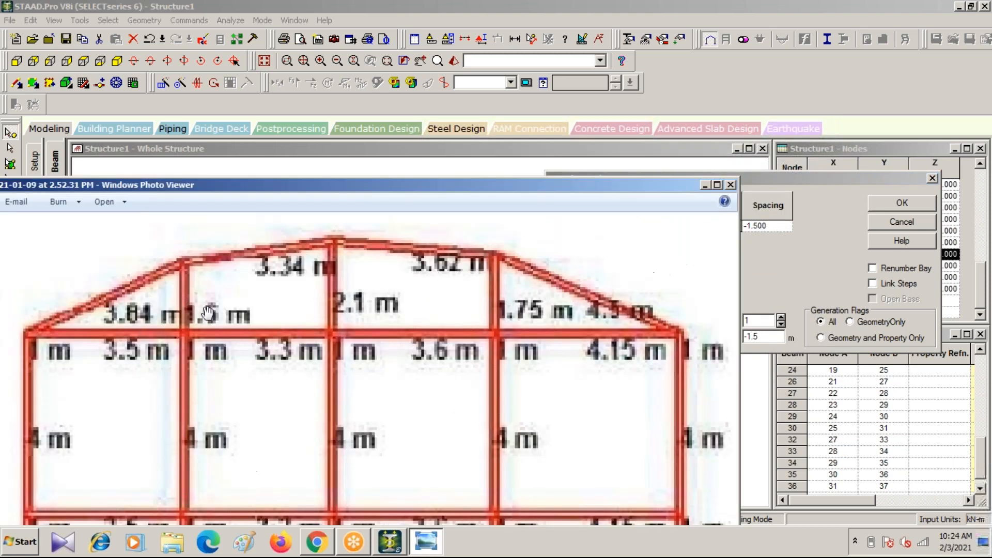
pyautogui.click(703, 185)
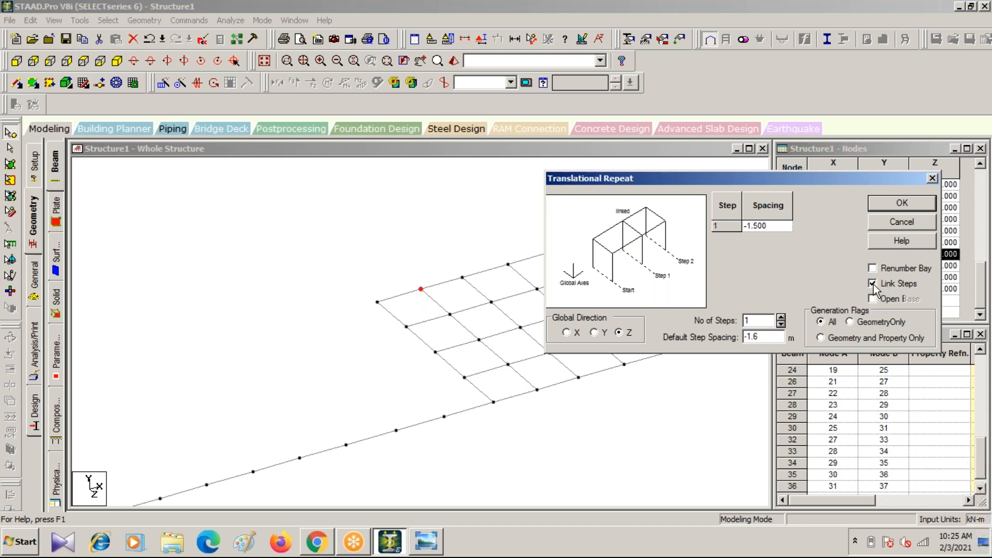
pyautogui.click(895, 203)
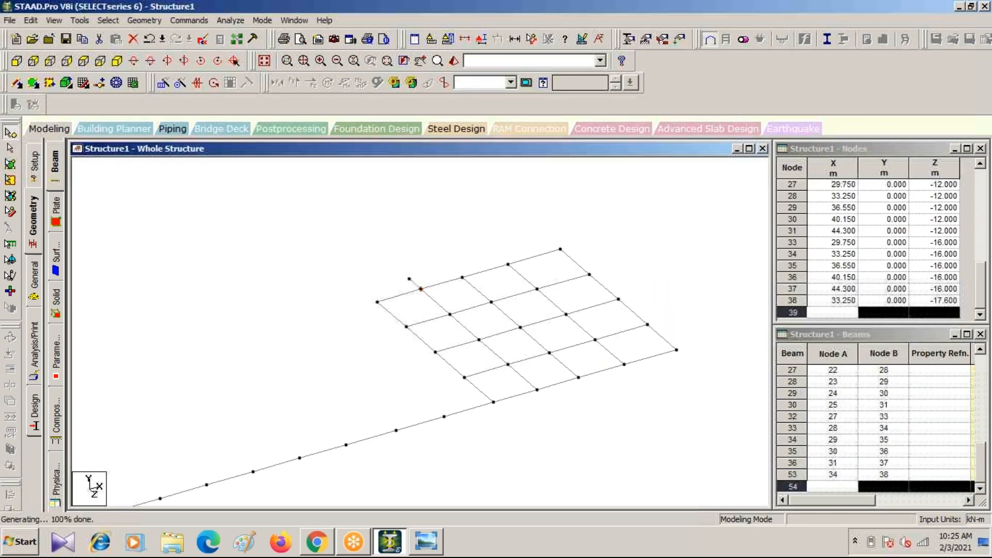
# Create the middle roof post from the top node at X = 36.55 m with Translational Repeat: Z direction, 1 linked step, -2.1 m spacing
pyautogui.click(462, 278)
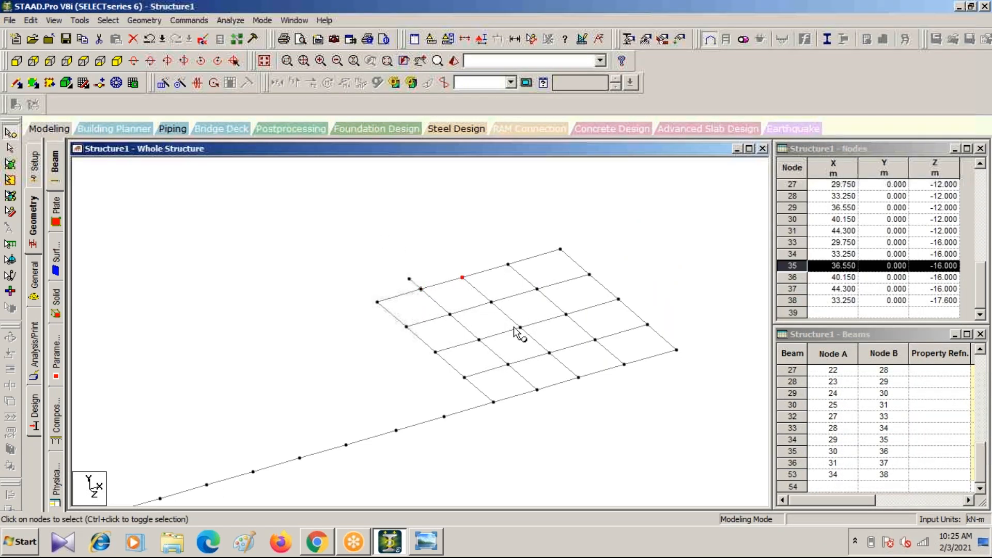
pyautogui.click(425, 542)
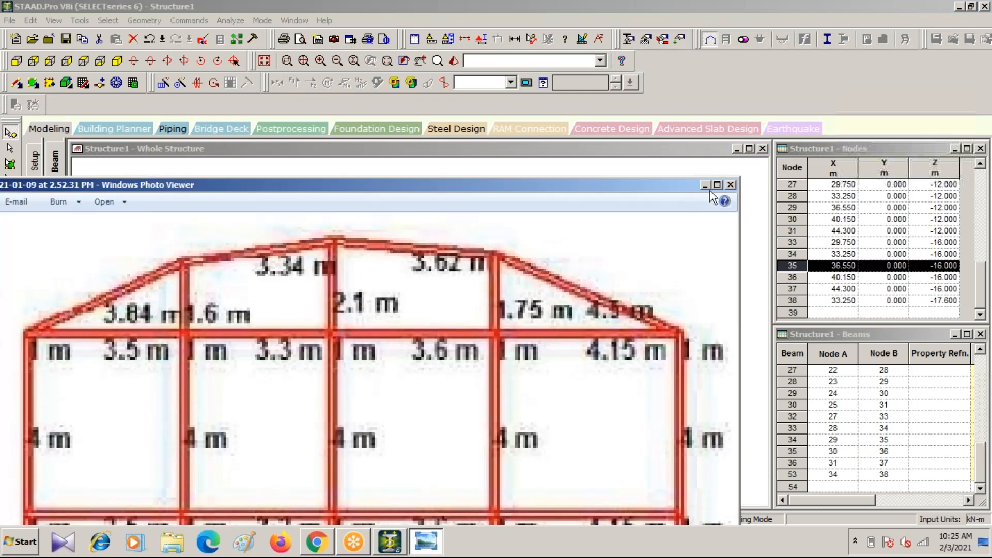
pyautogui.click(705, 185)
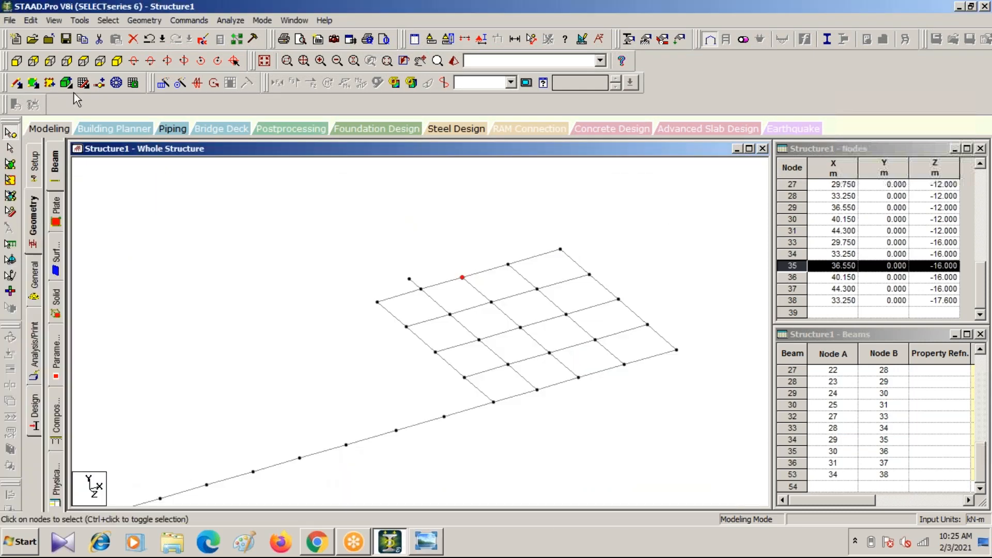
pyautogui.click(164, 85)
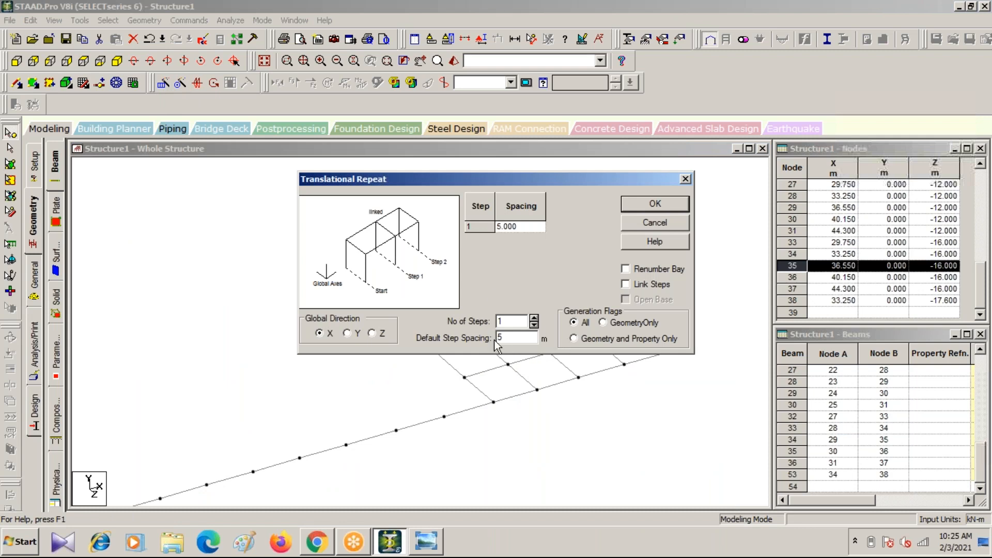
pyautogui.click(372, 333)
pyautogui.click(426, 541)
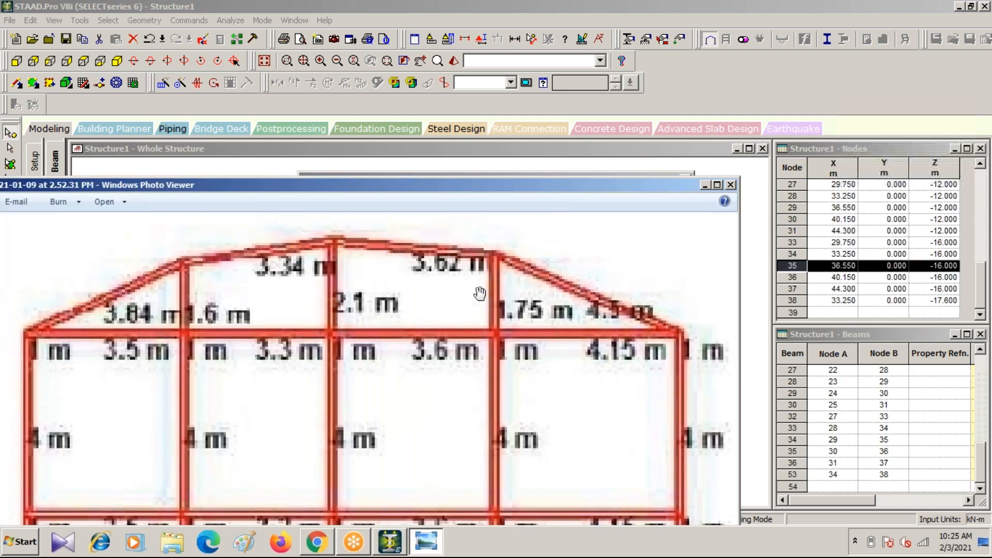
pyautogui.click(704, 185)
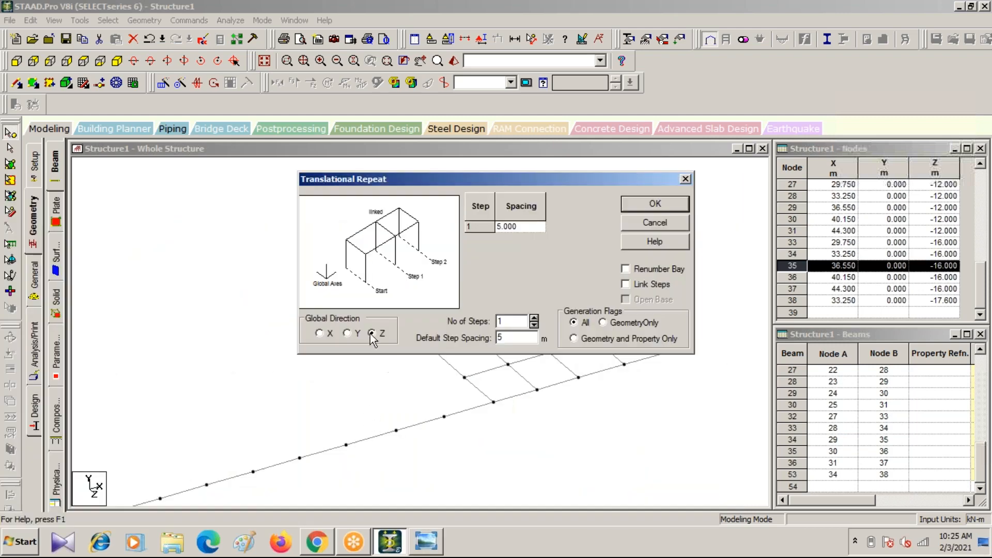
pyautogui.press('BackSpace')
pyautogui.click(625, 283)
pyautogui.click(644, 206)
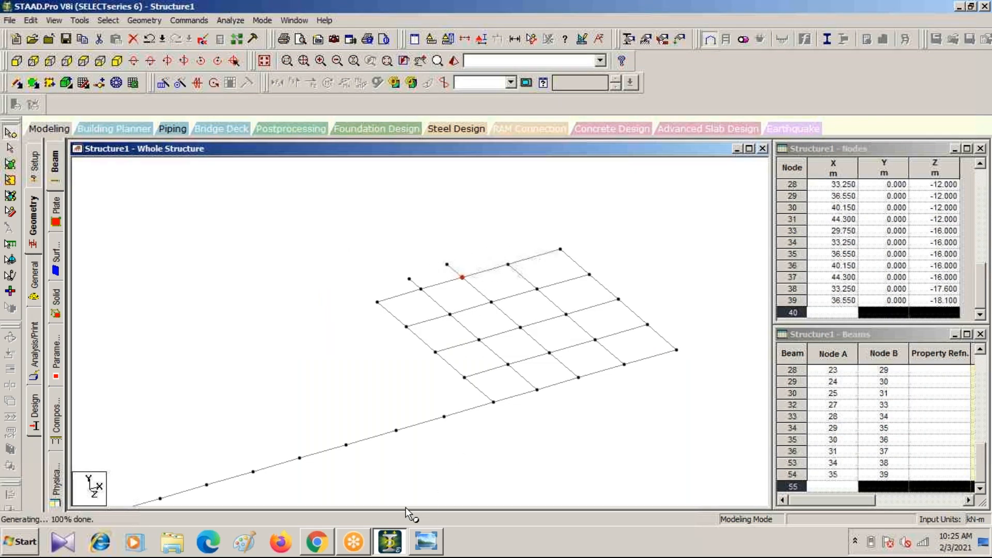
# Create the last inner roof post from the top node at X = 40.15 m with Translational Repeat: Z direction, 1 linked step, -1.75 m spacing
pyautogui.click(425, 542)
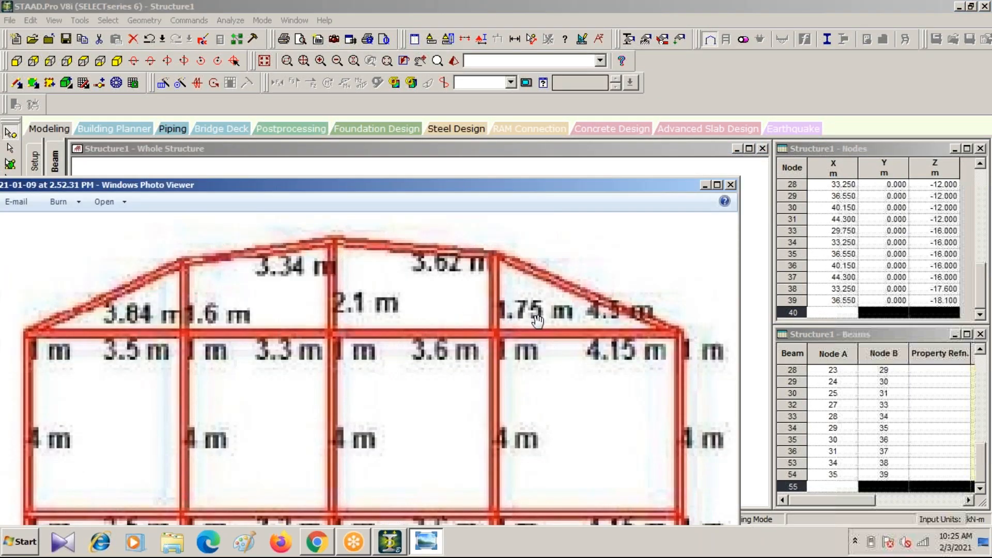
pyautogui.click(705, 184)
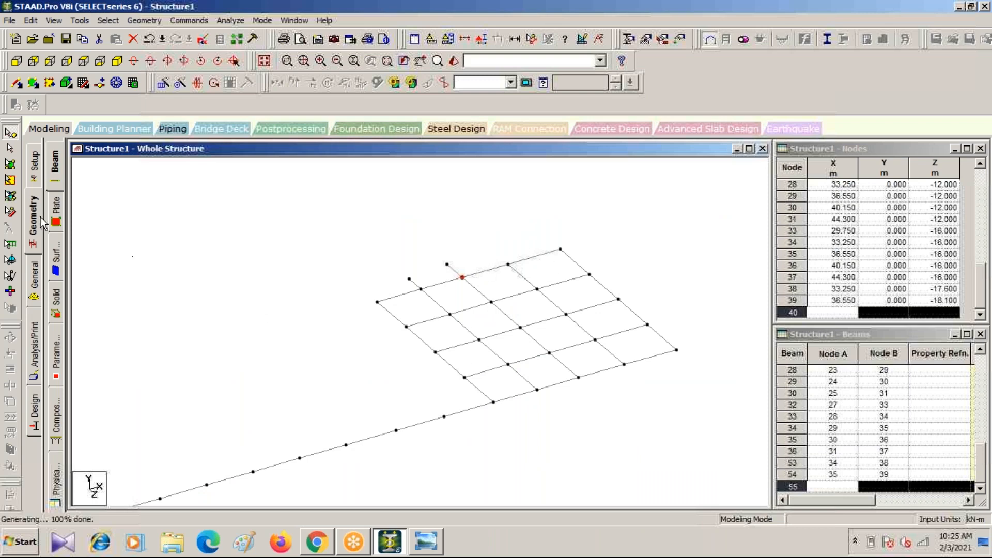
pyautogui.click(509, 265)
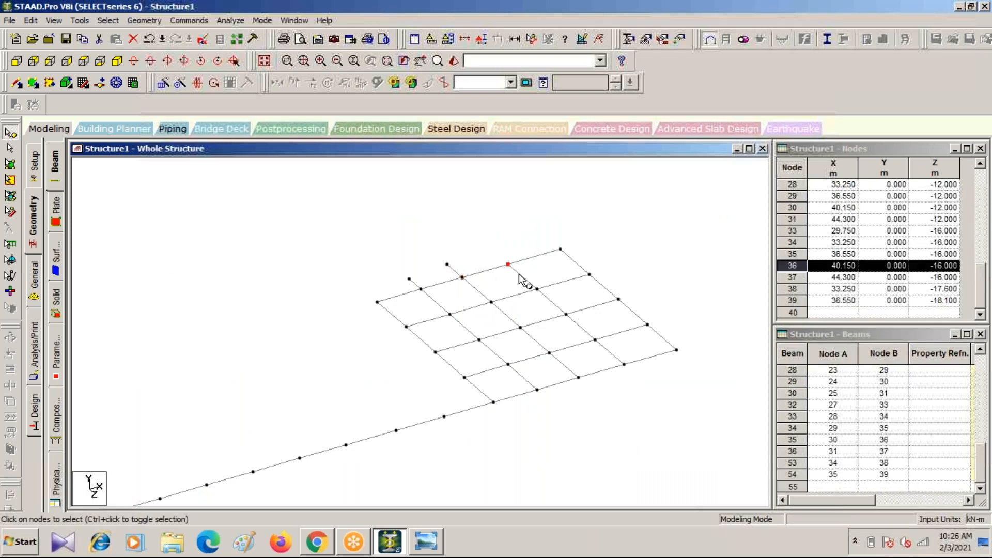
pyautogui.click(168, 82)
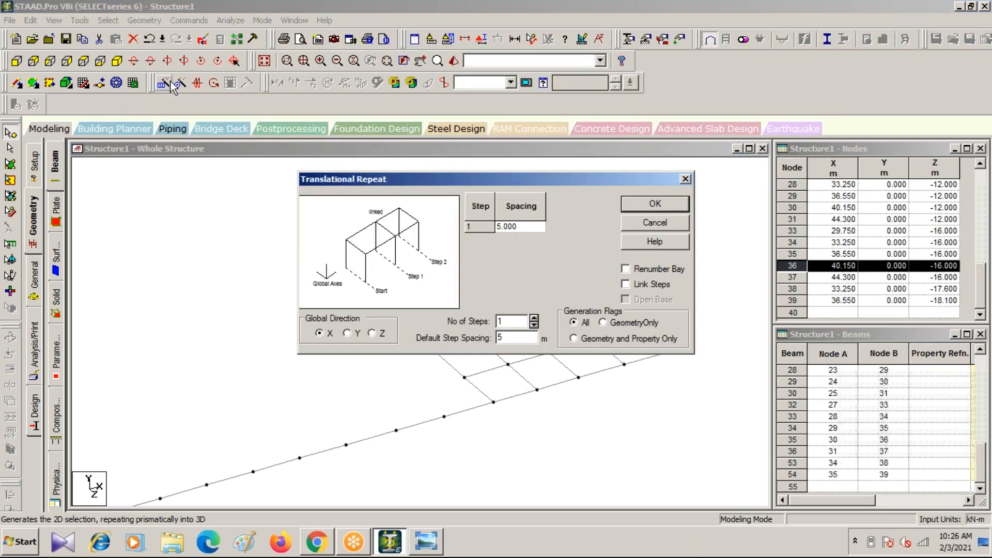
pyautogui.click(372, 334)
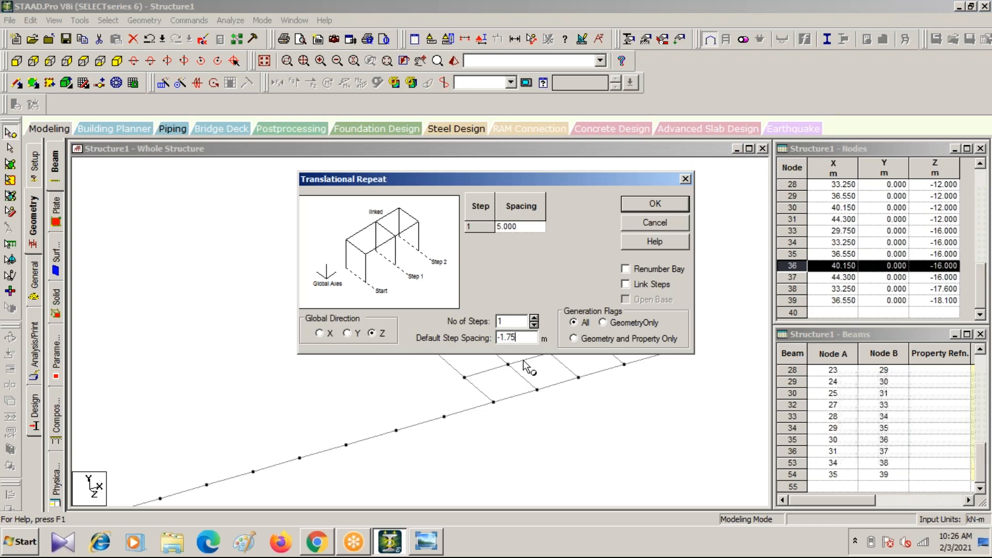
pyautogui.click(626, 284)
pyautogui.click(634, 206)
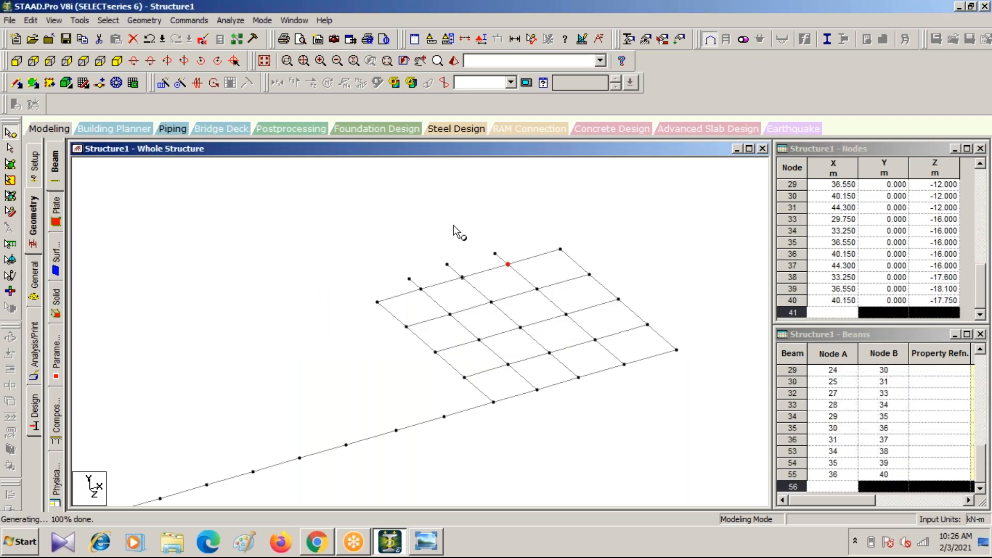
# Draw the four sloping roof beams from one top corner of the taller block through the three post tops to the other corner
pyautogui.click(16, 84)
pyautogui.moveTo(377, 301); pyautogui.dragTo(562, 250)
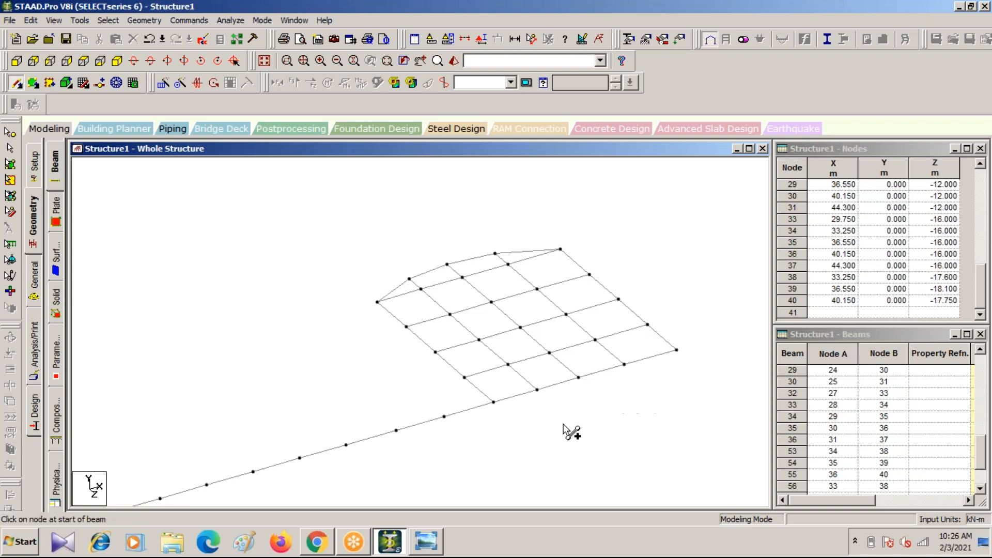
pyautogui.scroll(-1, 532, 440)
pyautogui.scroll(1, 532, 437)
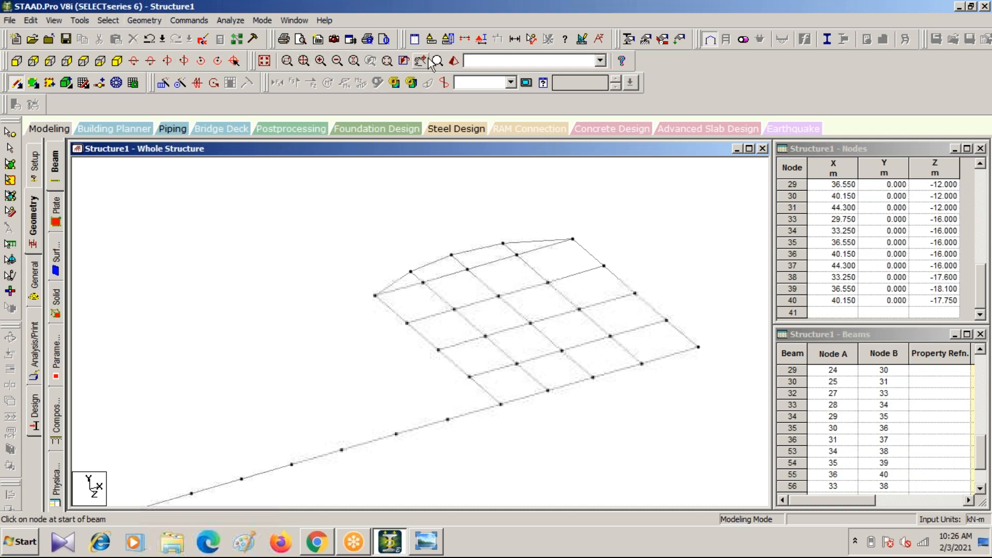
# In plan view, measure the heights of the taller block's three roof posts between their bottom and top nodes
pyautogui.click(83, 61)
pyautogui.moveTo(507, 396); pyautogui.dragTo(334, 358, button='middle')
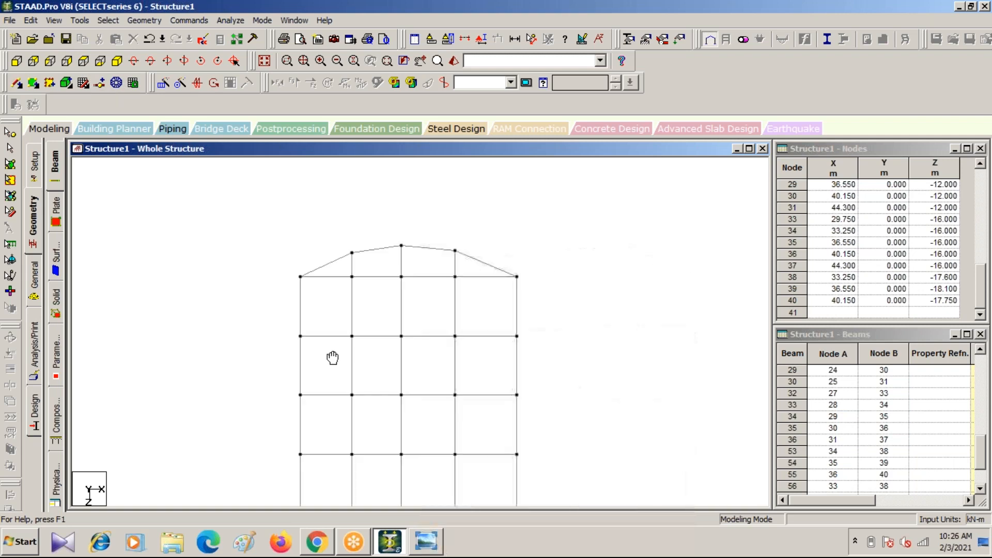
pyautogui.click(533, 41)
pyautogui.scroll(3, 365, 274)
pyautogui.click(392, 251)
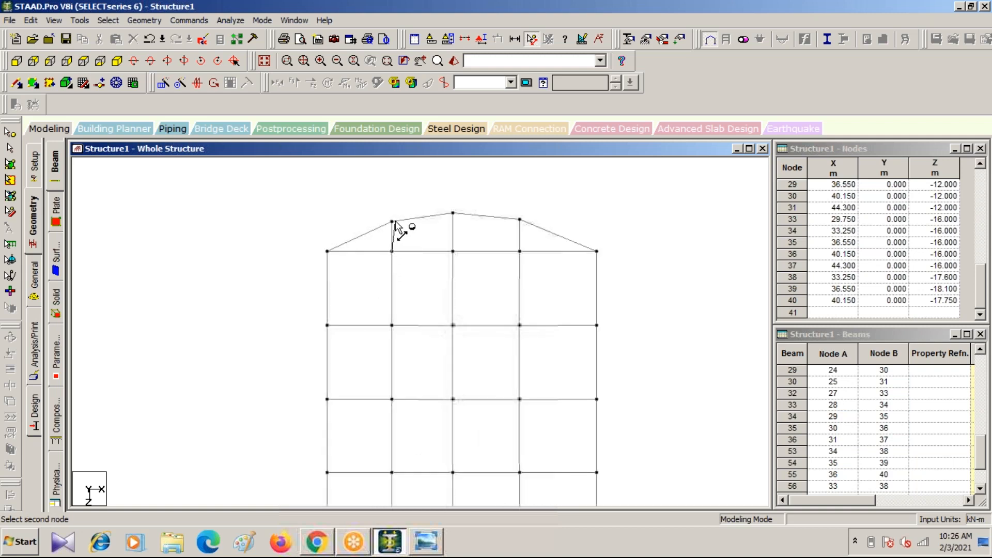
pyautogui.click(392, 221)
pyautogui.click(454, 251)
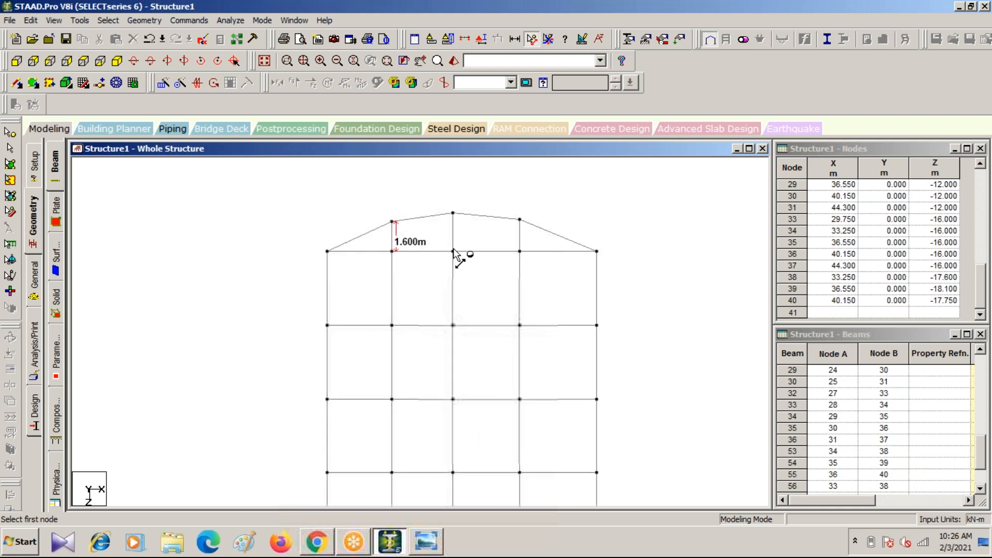
pyautogui.click(453, 212)
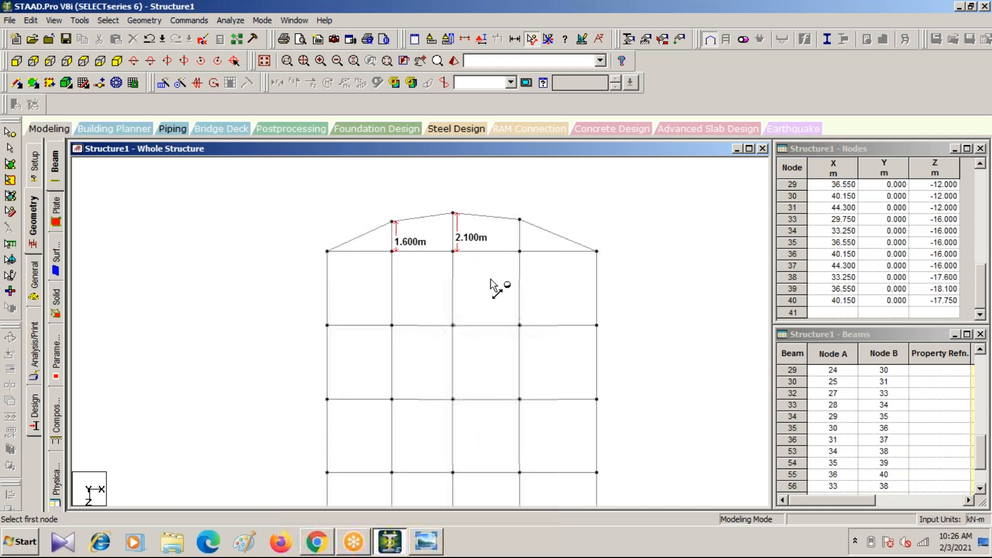
pyautogui.click(521, 251)
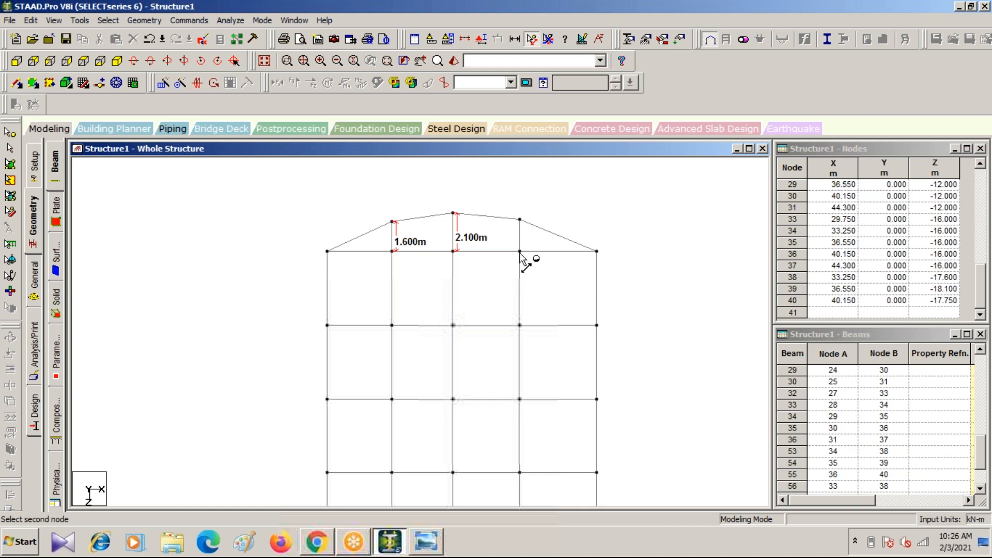
pyautogui.click(521, 219)
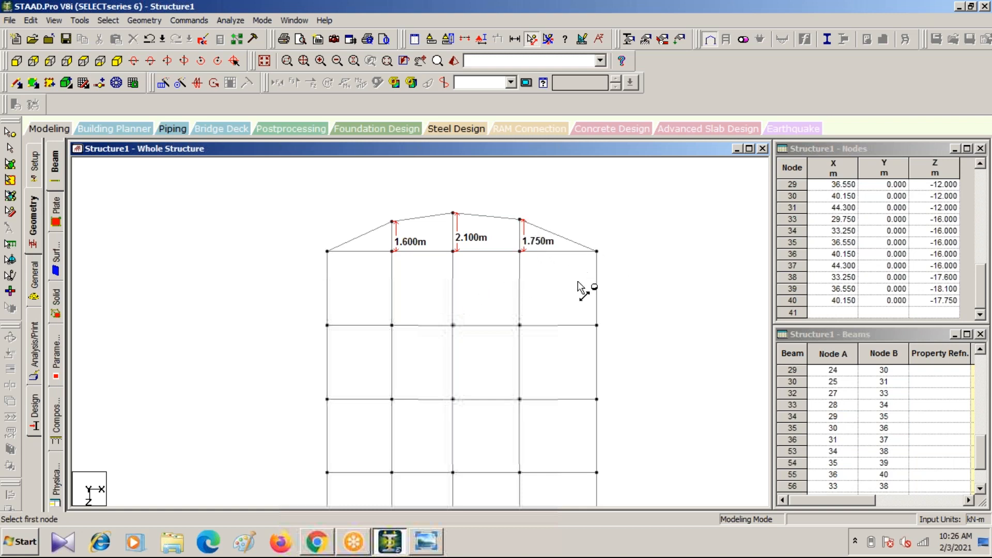
# Check the measured roof post heights against the frame image, and clear the displayed distances from the model
pyautogui.click(426, 547)
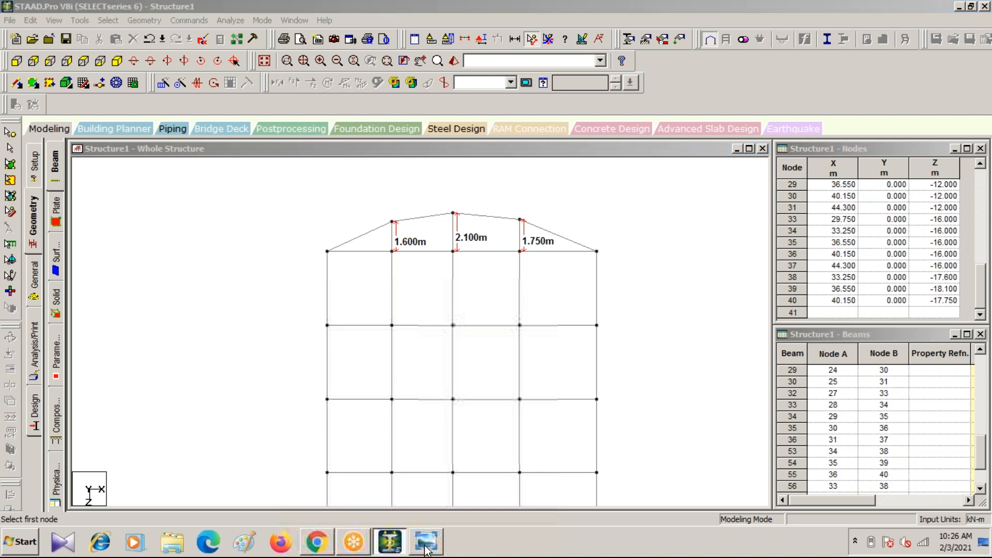
pyautogui.click(426, 543)
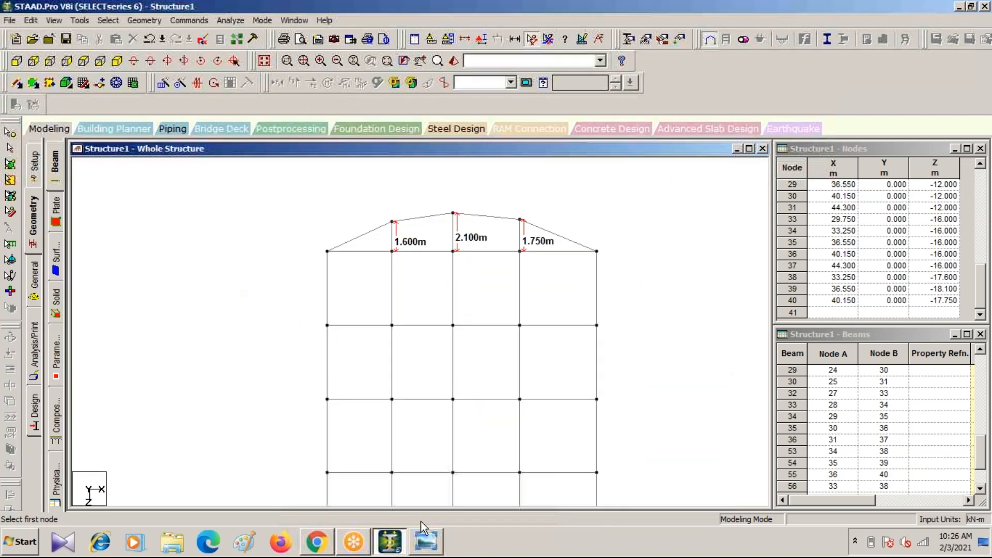
pyautogui.scroll(5, 445, 250)
pyautogui.moveTo(477, 280); pyautogui.dragTo(295, 335, button='middle')
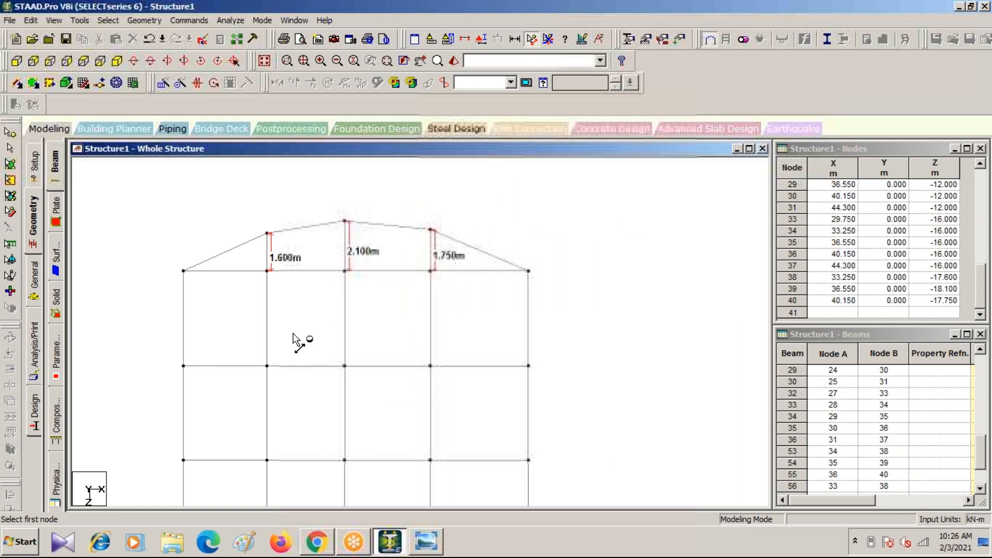
pyautogui.scroll(-4, 294, 309)
pyautogui.moveTo(374, 354); pyautogui.dragTo(474, 284, button='middle')
pyautogui.click(548, 38)
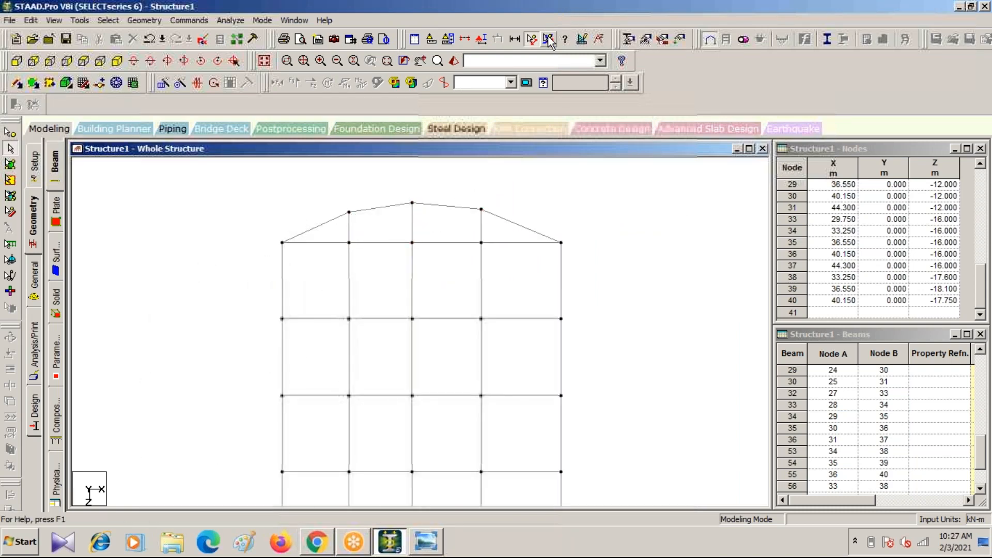
# Return to the isometric view and examine the lower block's bays and storey heights in the enlarged frame image
pyautogui.click(117, 61)
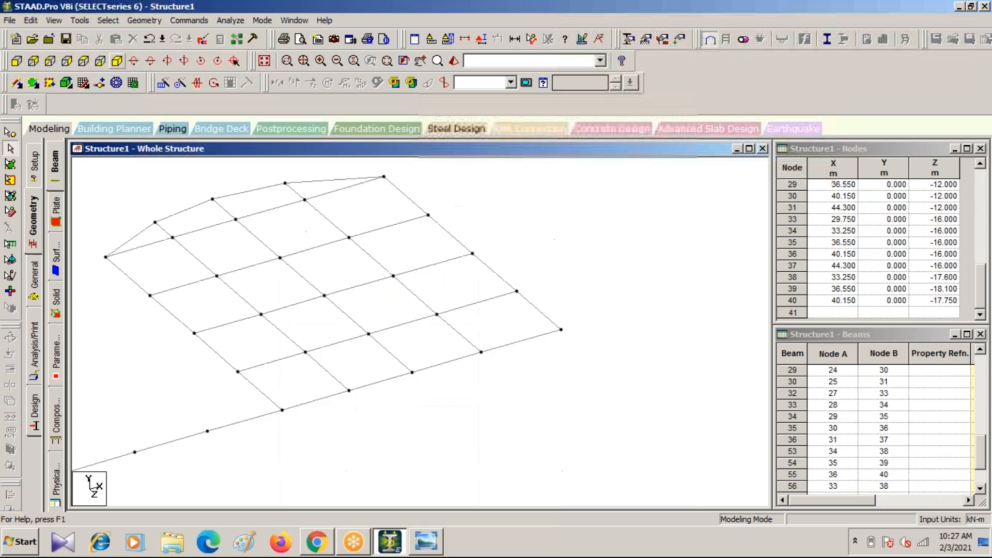
pyautogui.scroll(5, 487, 436)
pyautogui.scroll(-1, 485, 436)
pyautogui.moveTo(427, 492); pyautogui.dragTo(498, 438, button='middle')
pyautogui.moveTo(542, 309); pyautogui.dragTo(465, 350, button='middle')
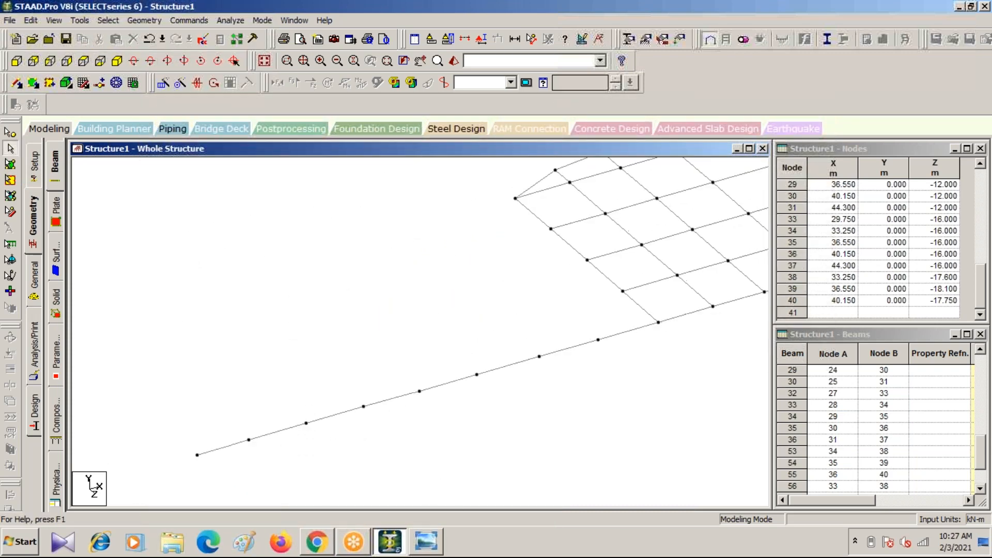
pyautogui.click(426, 541)
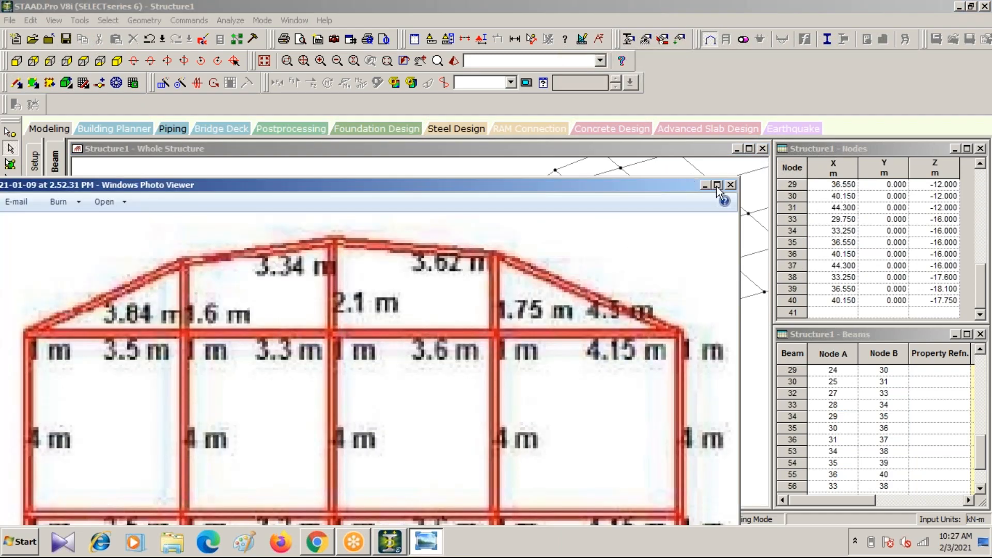
pyautogui.click(717, 185)
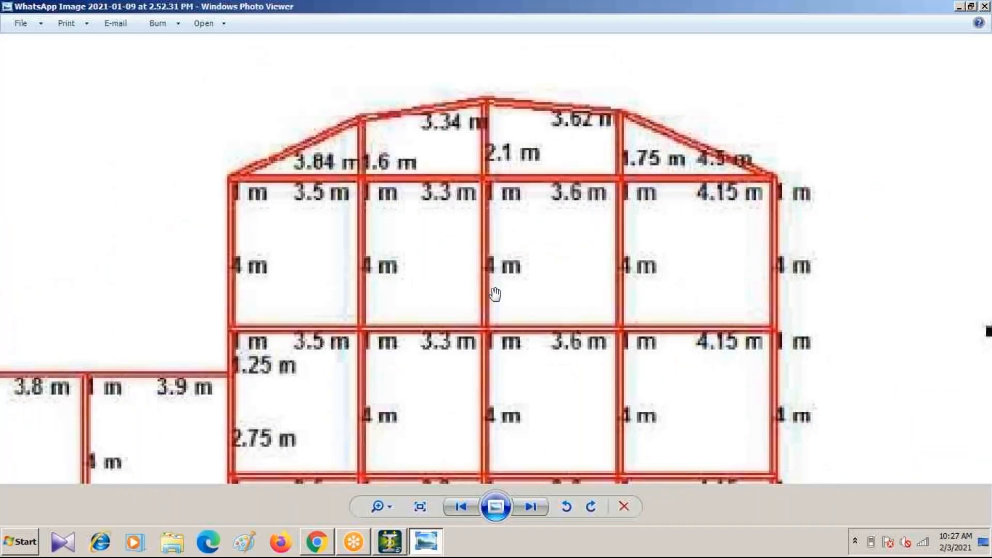
pyautogui.scroll(-5, 495, 294)
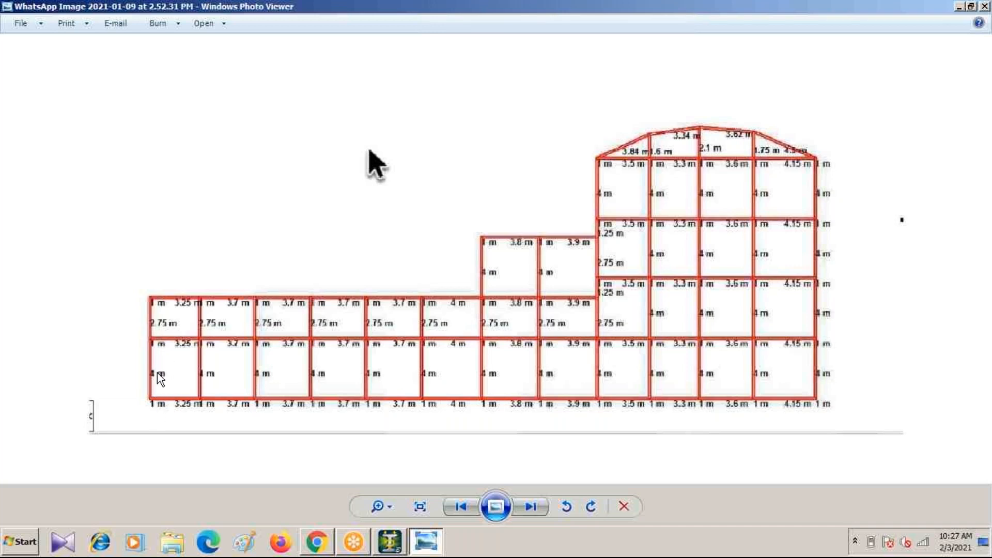
pyautogui.scroll(5, 299, 348)
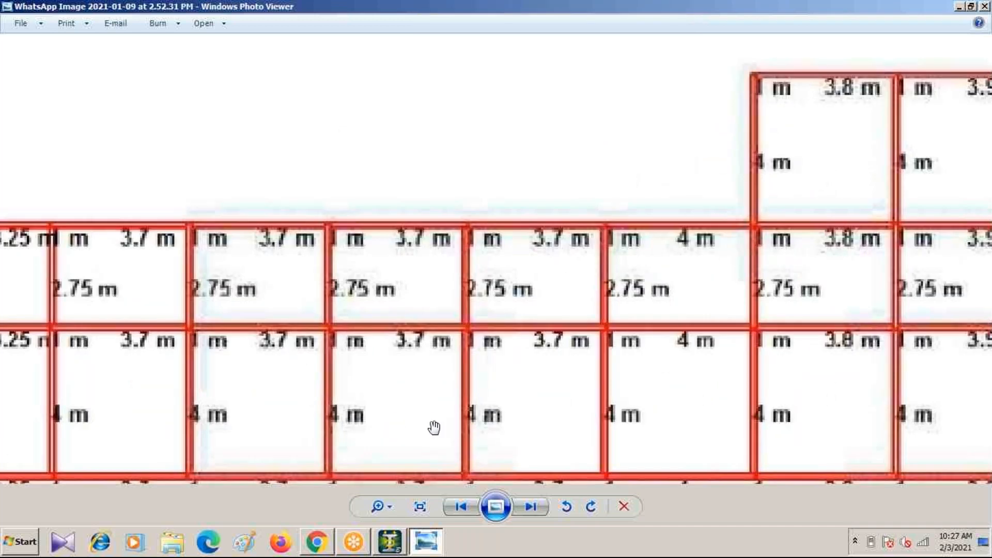
pyautogui.moveTo(426, 428); pyautogui.dragTo(645, 417)
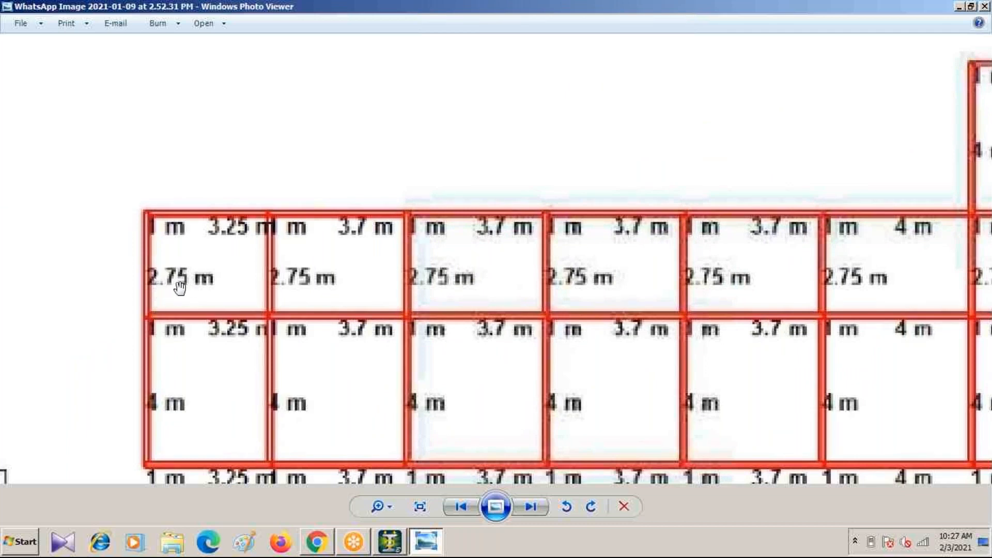
pyautogui.scroll(-5, 310, 332)
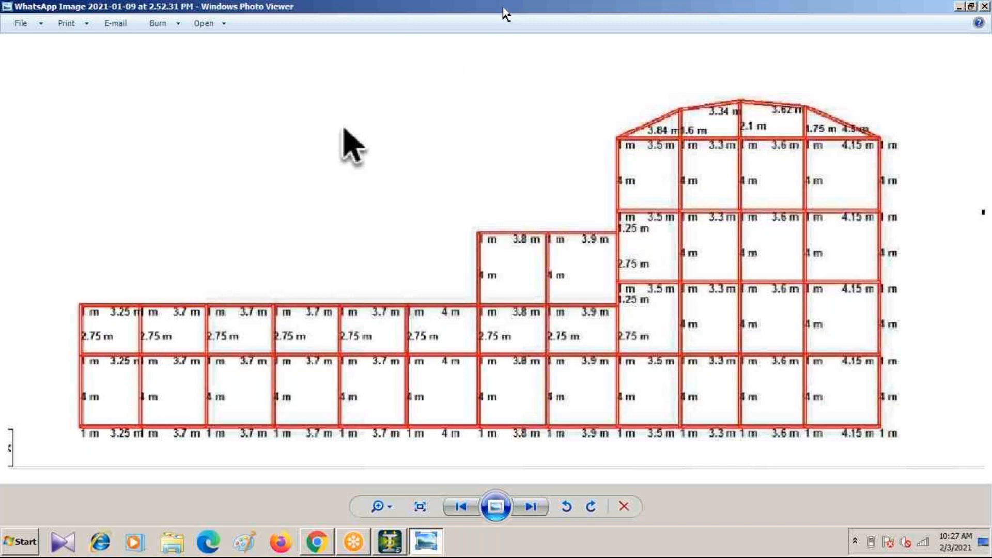
pyautogui.moveTo(504, 14); pyautogui.dragTo(398, 116)
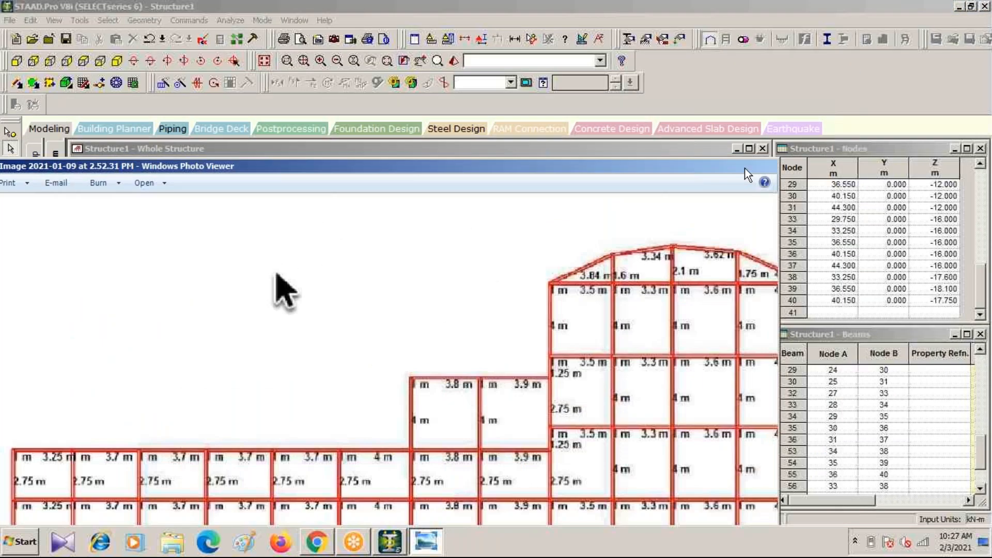
pyautogui.click(744, 166)
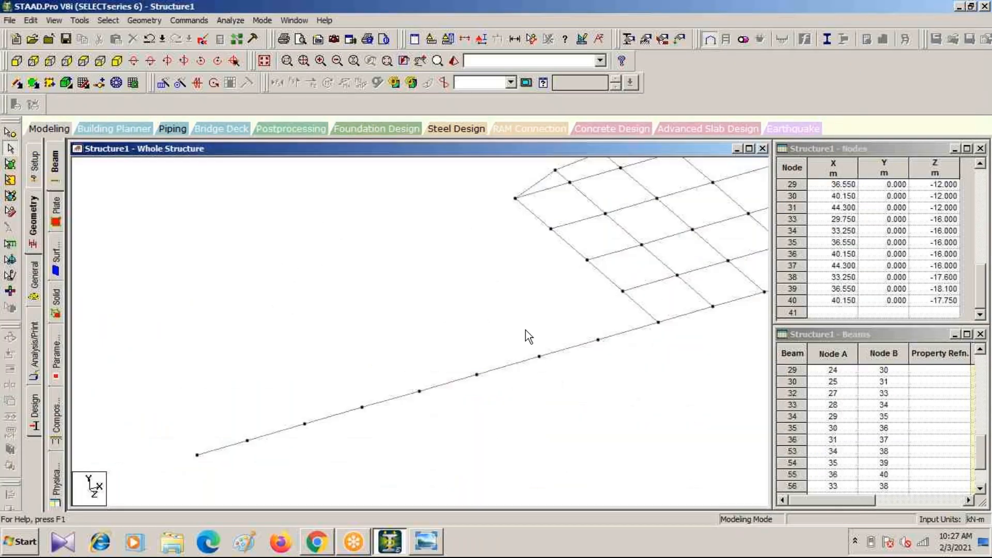
# Repeat the lower block's eight base nodes along global Z in two linked steps with spacings of -4 and -2.75 m
pyautogui.click(9, 132)
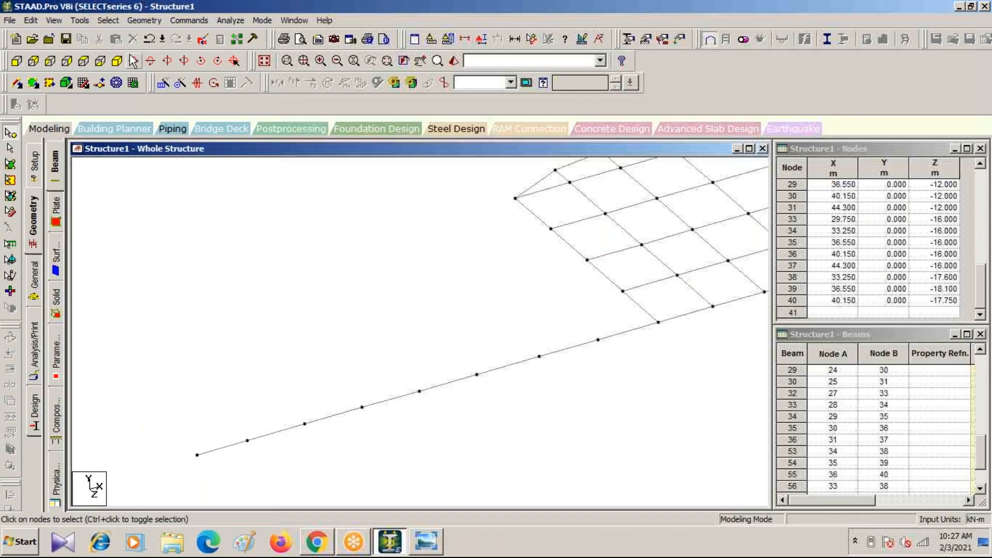
pyautogui.click(83, 61)
pyautogui.moveTo(174, 389); pyautogui.dragTo(625, 474)
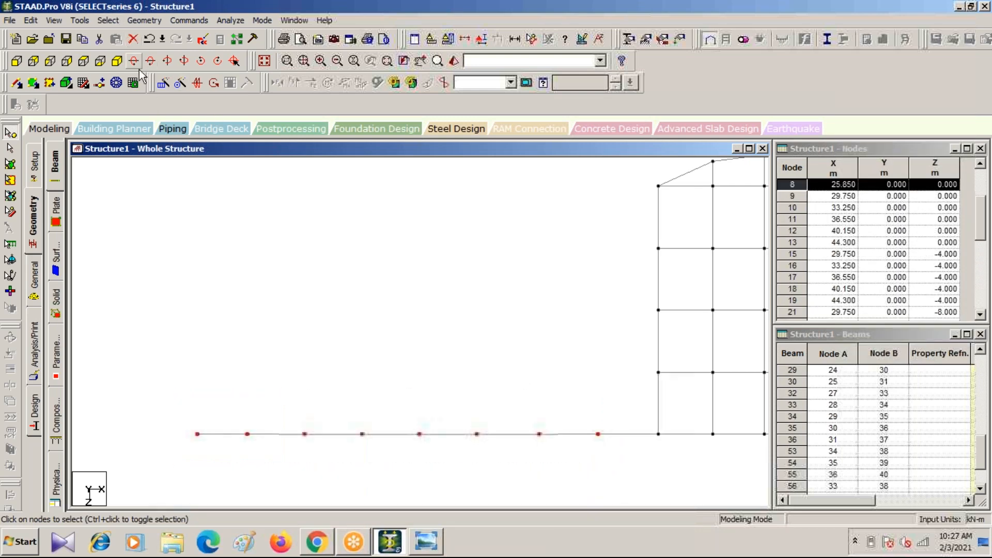
pyautogui.click(117, 61)
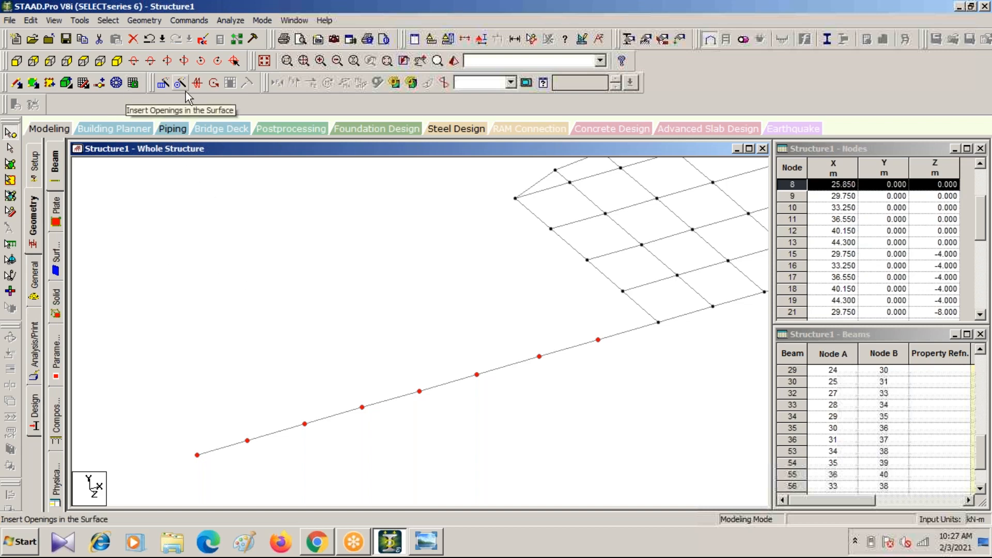
pyautogui.click(164, 83)
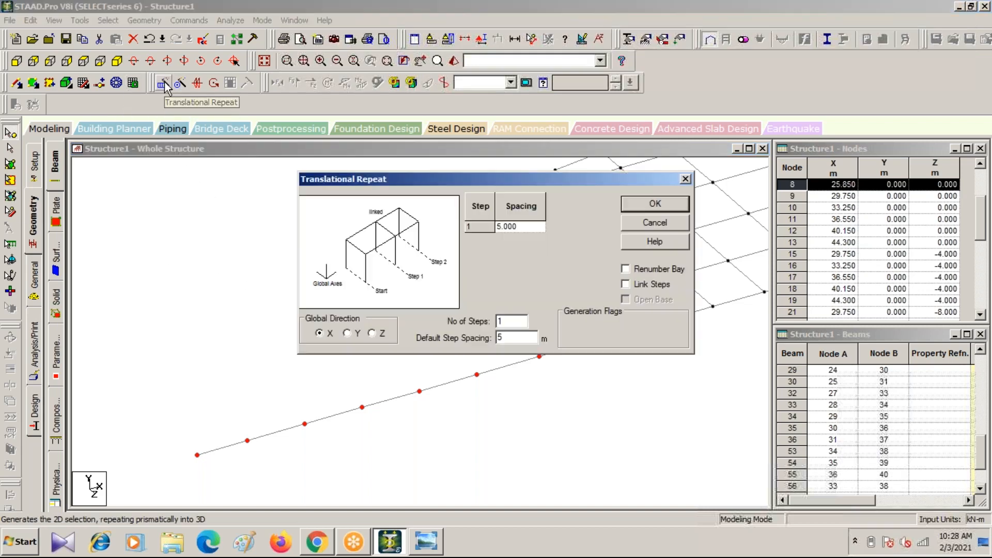
pyautogui.click(372, 333)
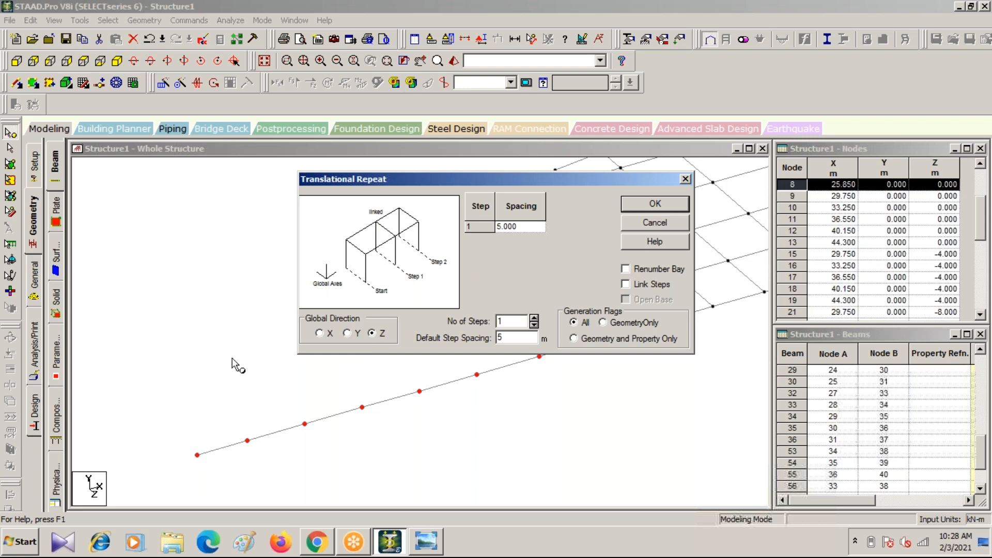
pyautogui.click(534, 318)
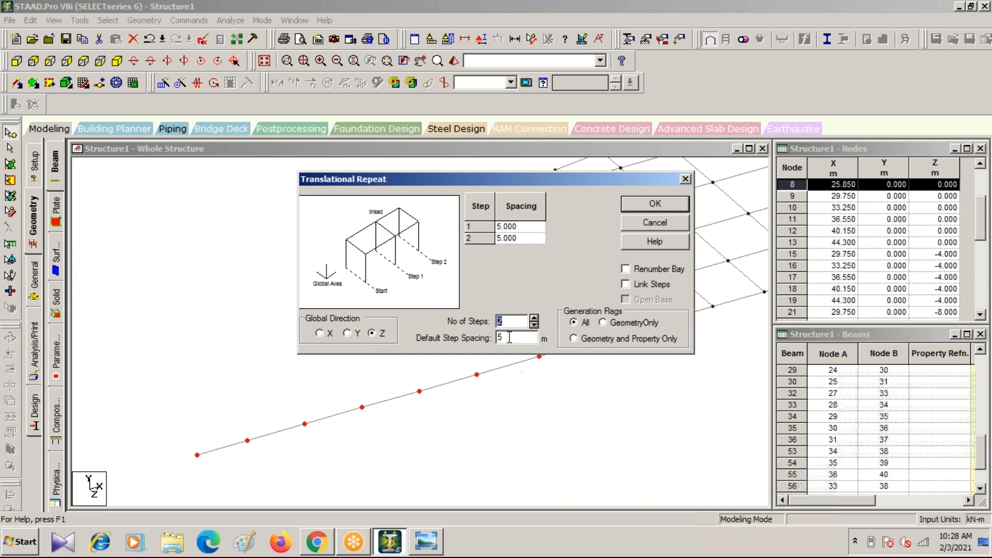
pyautogui.click(526, 228)
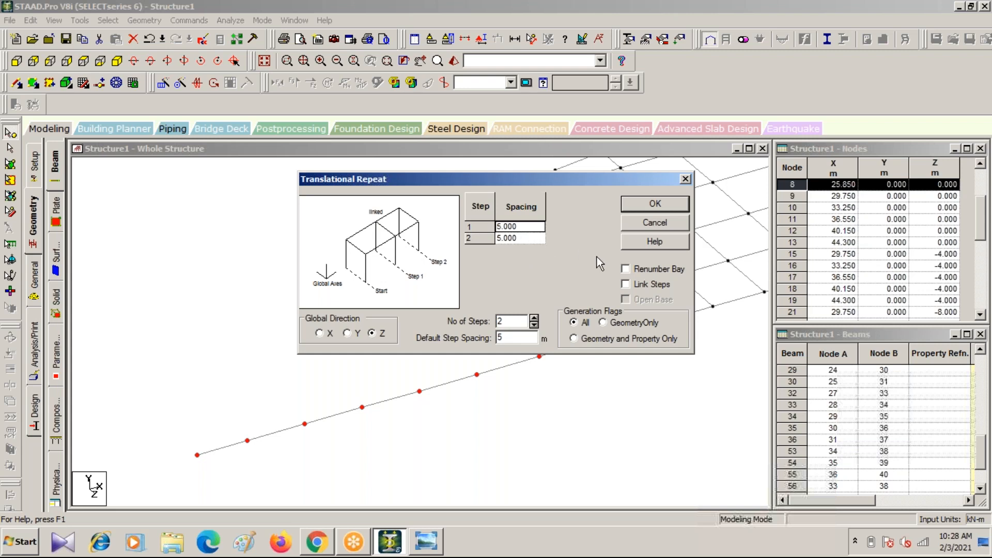
pyautogui.write('-4')
pyautogui.click(525, 239)
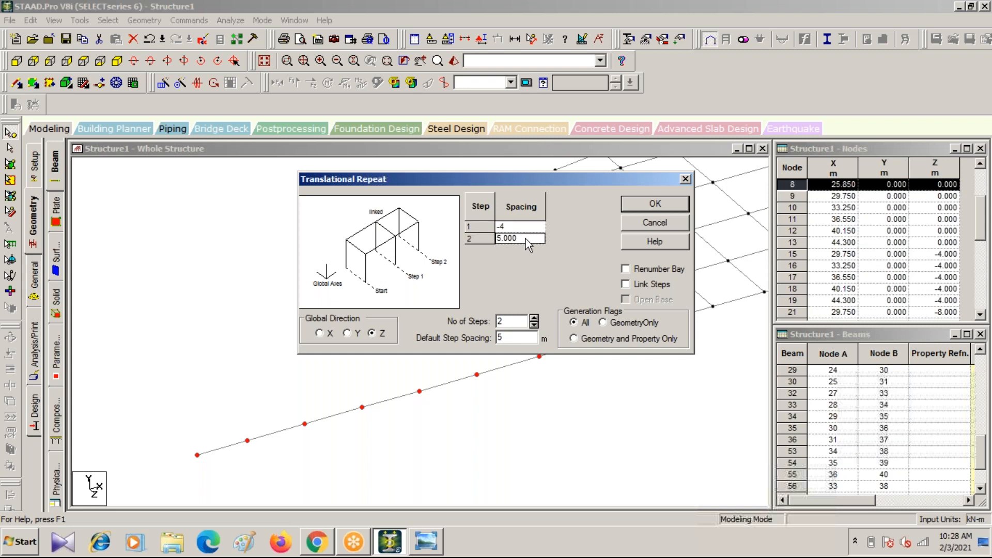
pyautogui.write('-2.75')
pyautogui.click(627, 284)
pyautogui.click(652, 209)
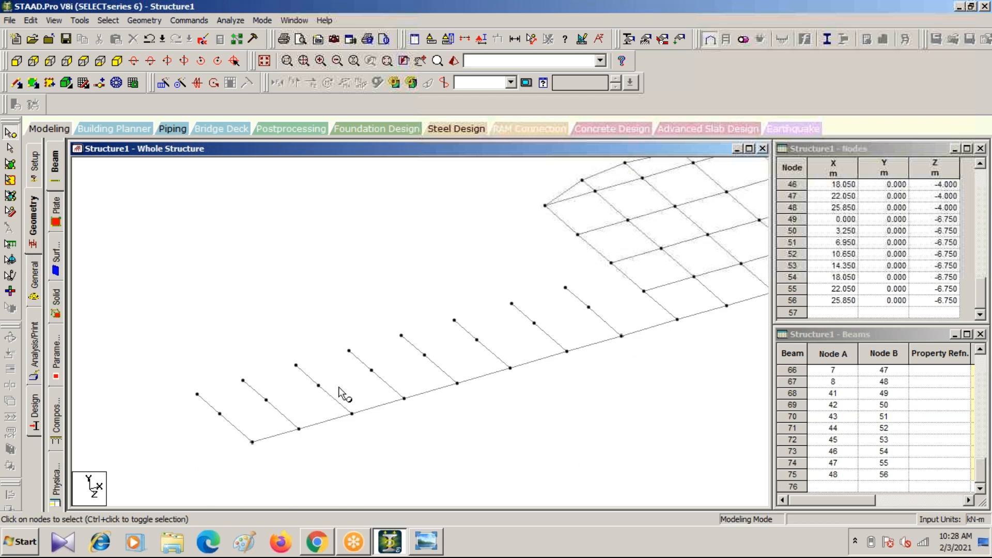
# Connect the two new rows of lower-block nodes with beams along the X axis, accepting the auto save
pyautogui.moveTo(496, 459)
pyautogui.mouseDown(button='middle')
pyautogui.moveTo(507, 464)
pyautogui.moveTo(407, 464)
pyautogui.moveTo(509, 444)
pyautogui.mouseUp(button='middle')
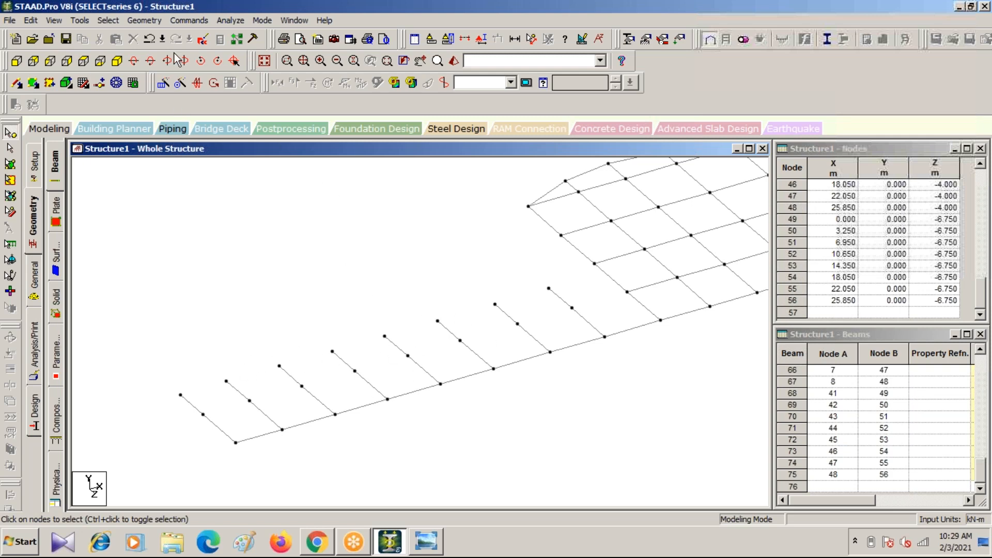
pyautogui.click(83, 61)
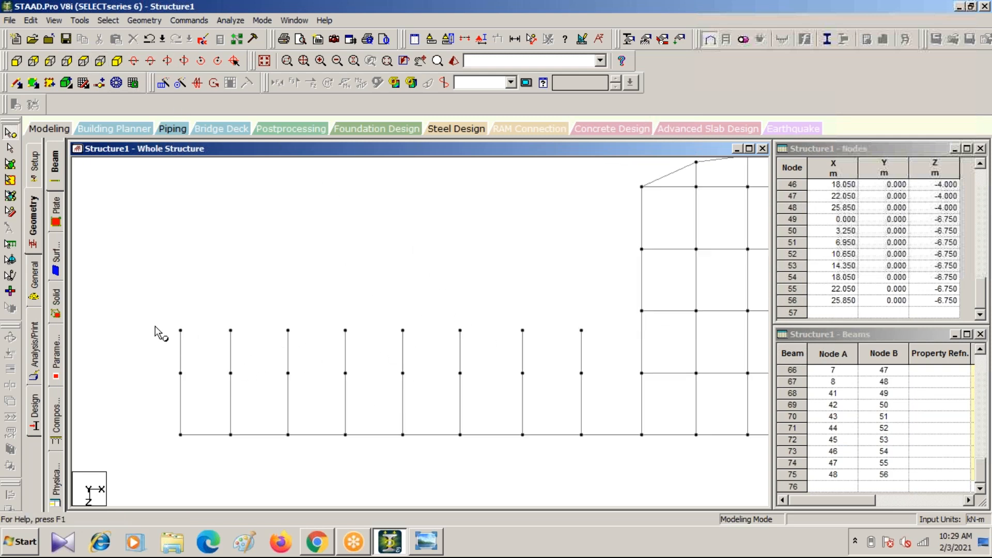
pyautogui.moveTo(155, 299); pyautogui.dragTo(601, 397)
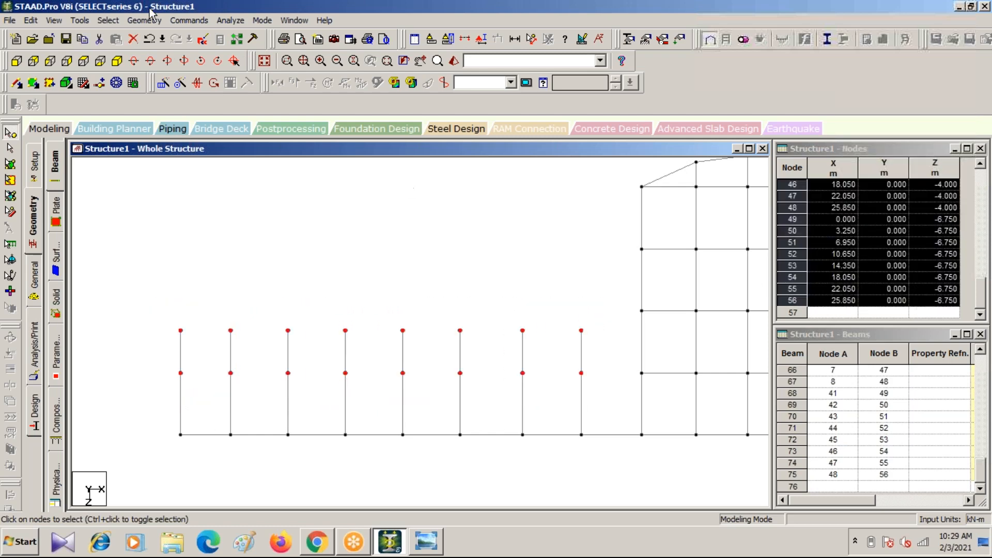
pyautogui.click(144, 21)
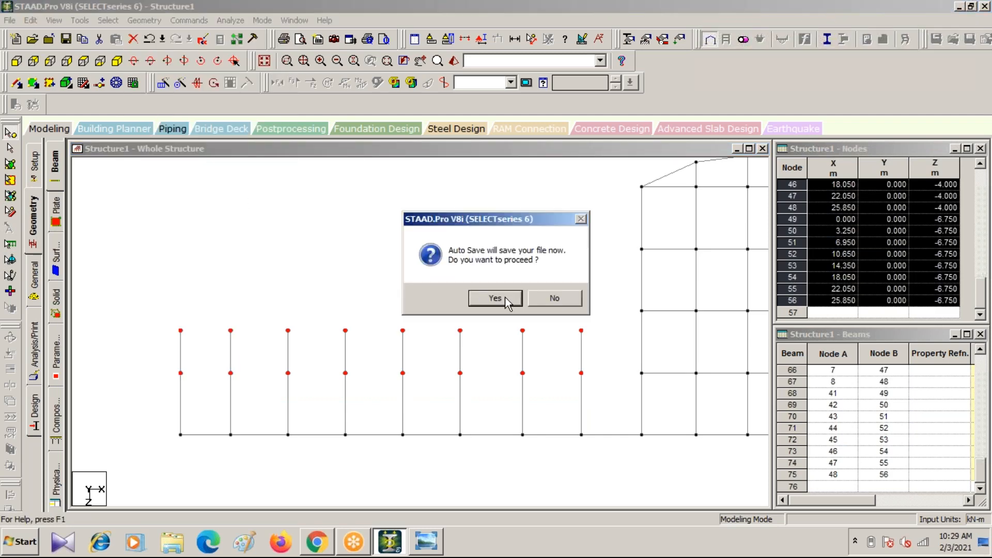
pyautogui.click(506, 296)
pyautogui.click(399, 287)
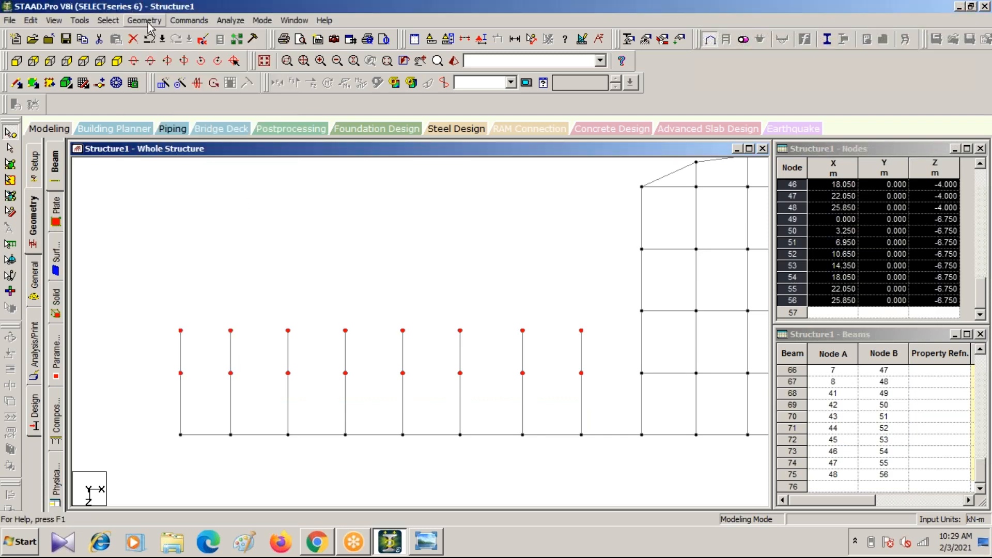
pyautogui.click(144, 21)
pyautogui.moveTo(222, 152)
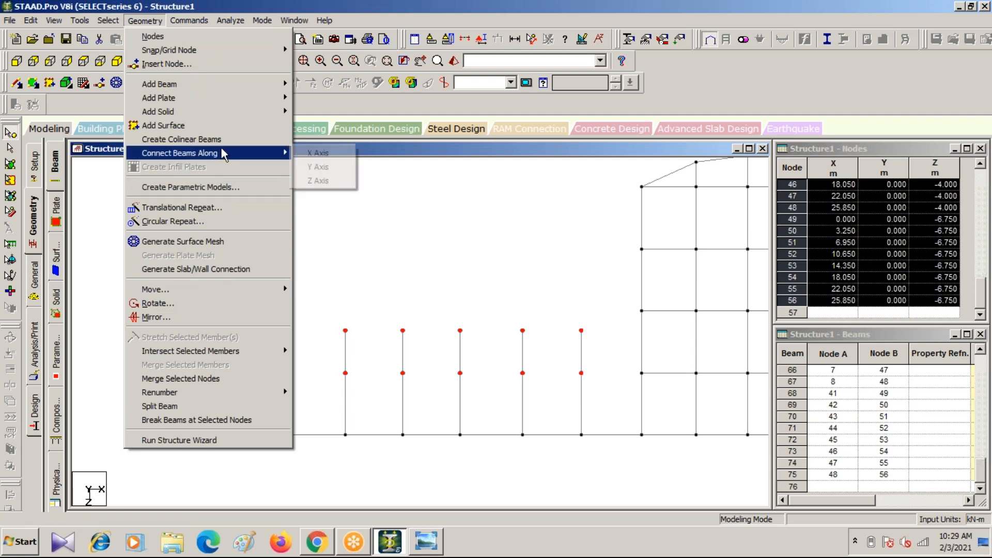
pyautogui.click(320, 154)
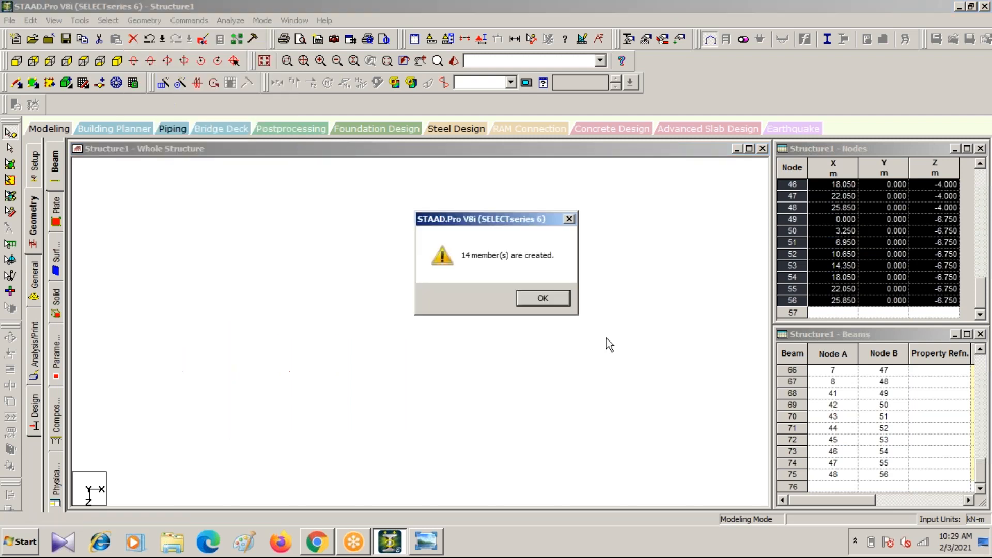
pyautogui.click(551, 299)
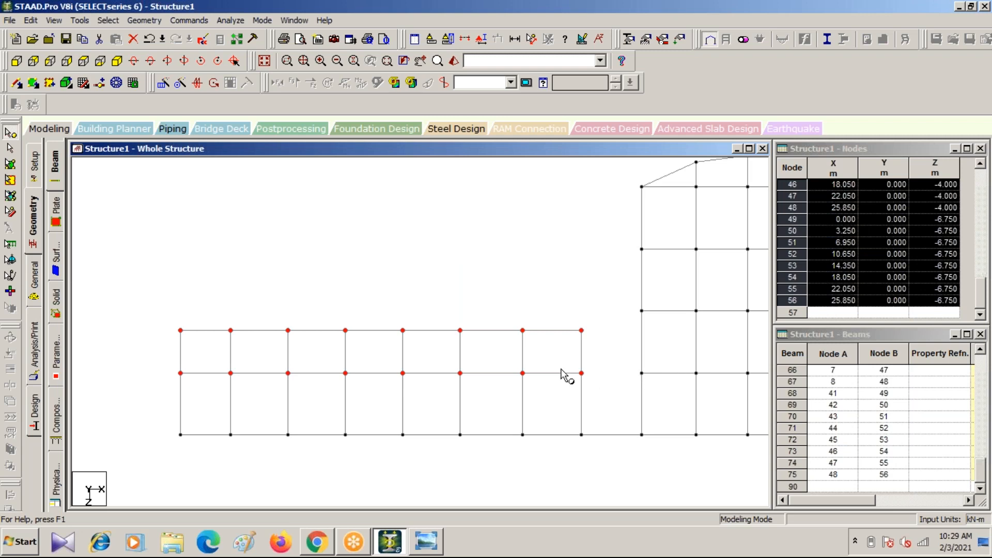
# Draw a beam from the lower block's end node at the -4 m level to the adjacent node of the taller block
pyautogui.click(17, 83)
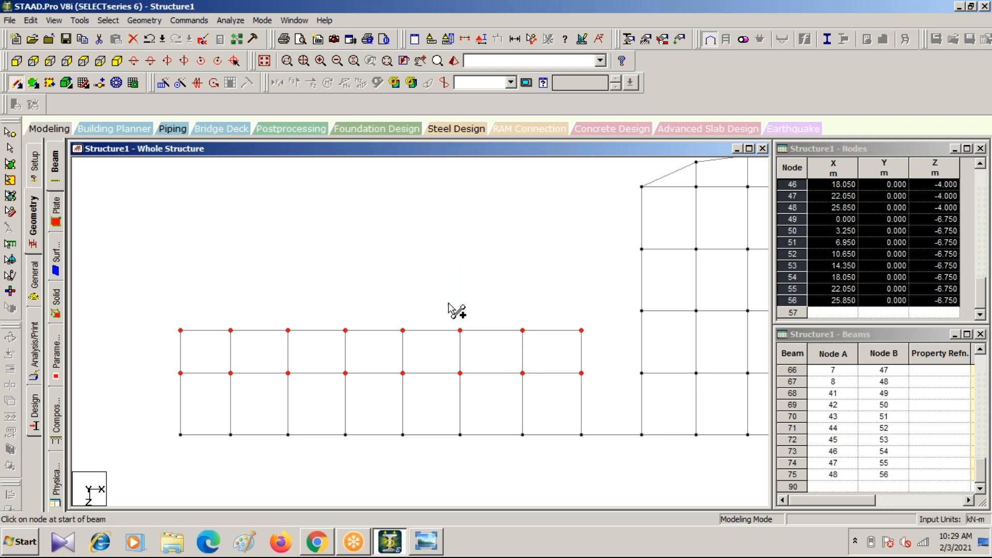
pyautogui.moveTo(581, 373); pyautogui.dragTo(642, 373)
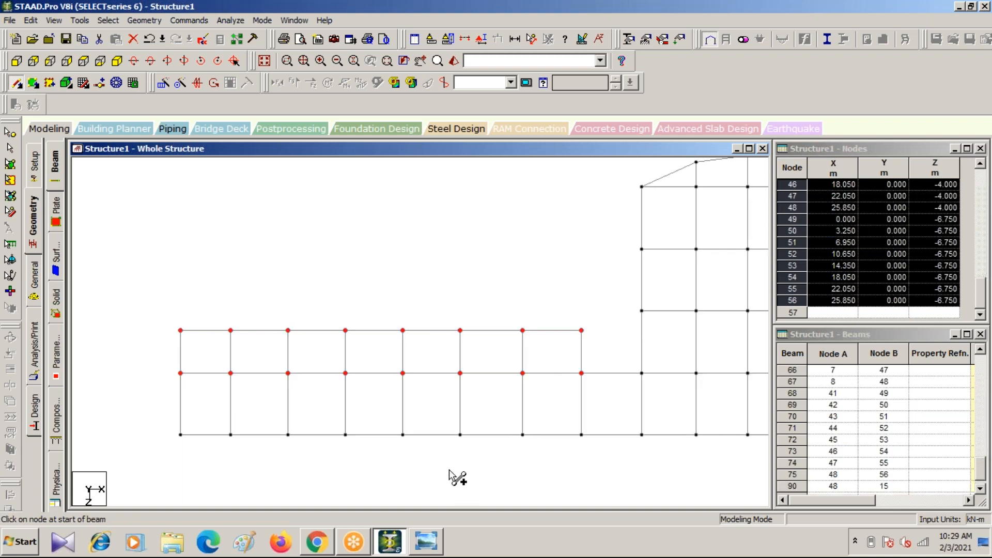
pyautogui.press('Escape')
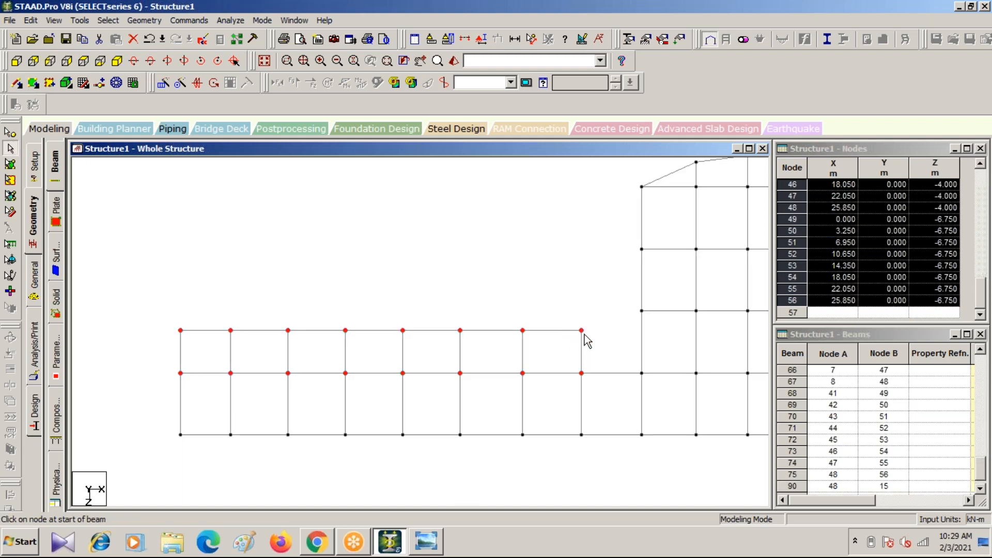